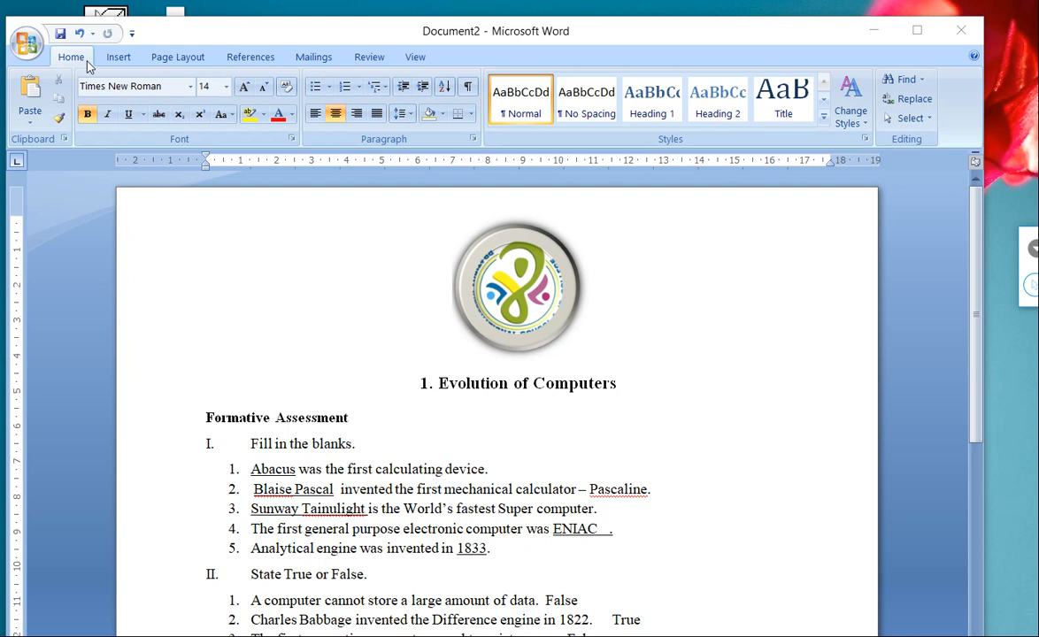
Step: Search the document for "TRUE" and go through the matches to the answer of question 2 in section II
click(178, 115)
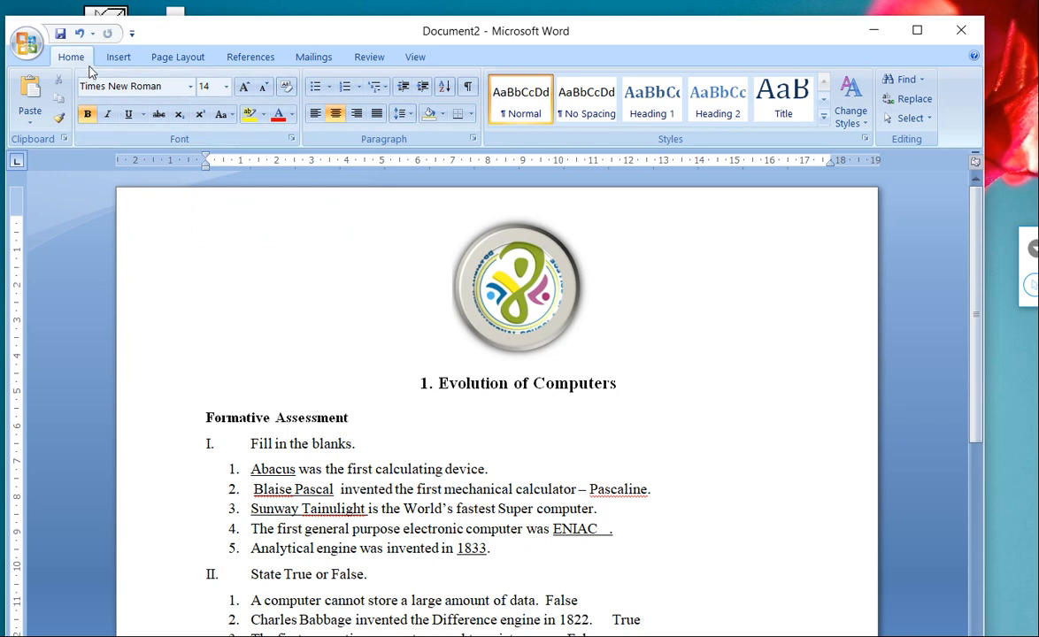
click(910, 79)
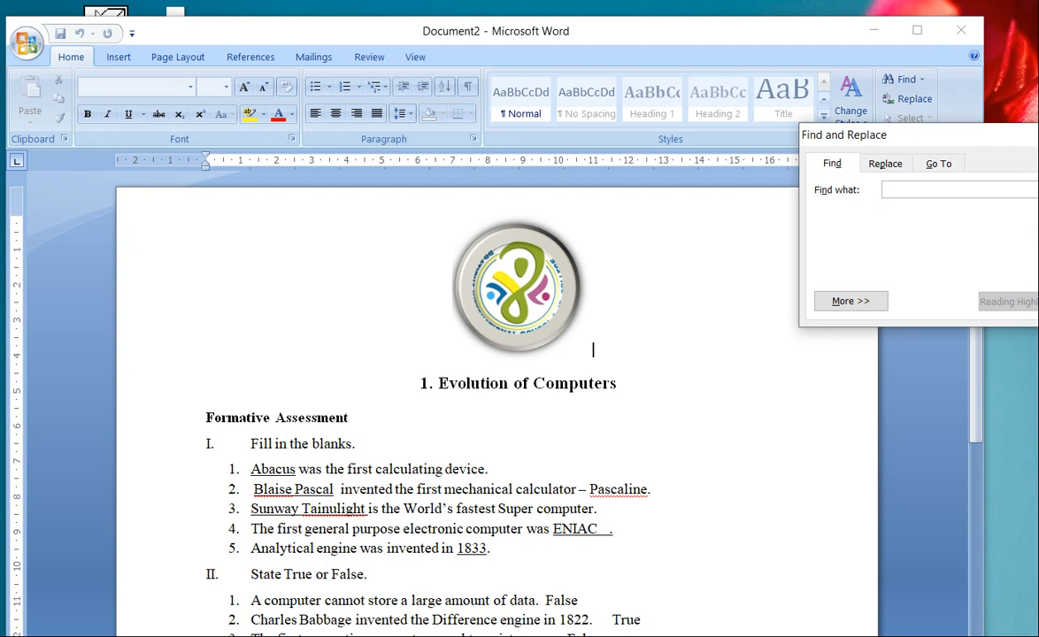
drag(1007, 146, 520, 246)
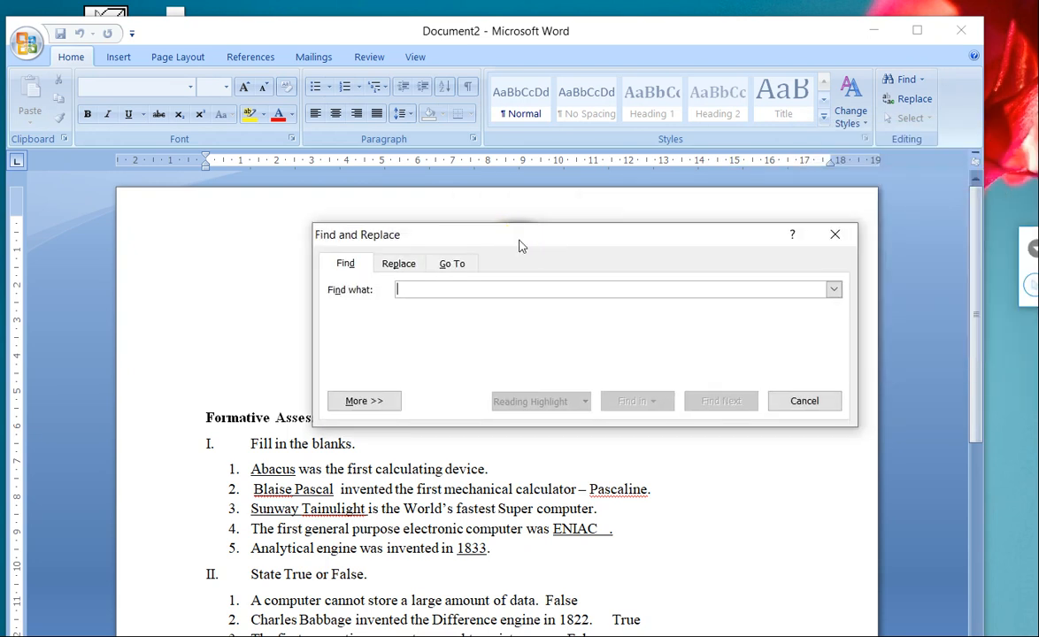
click(444, 289)
text(tRUE)
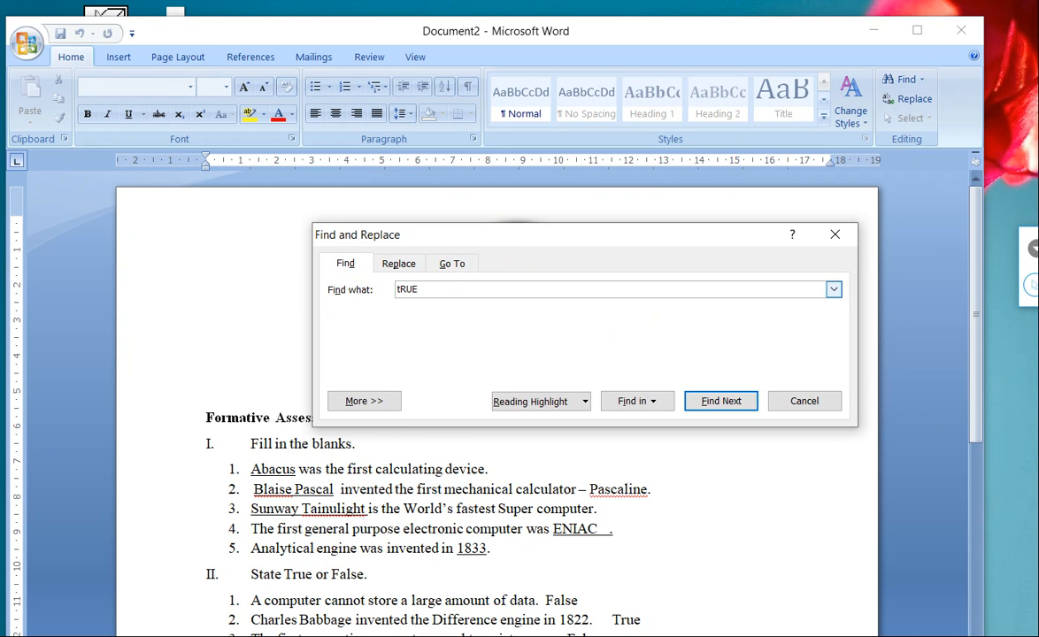
key(BackSpace)
key(BackSpace)
key(BackSpace)
key(BackSpace)
text(TRUE)
click(701, 400)
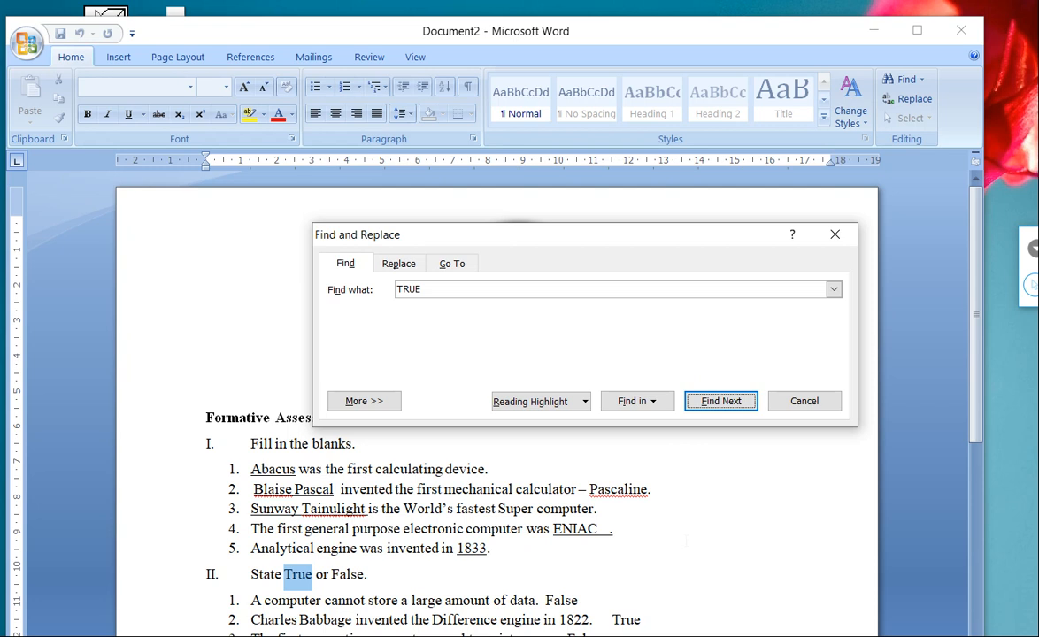
click(722, 401)
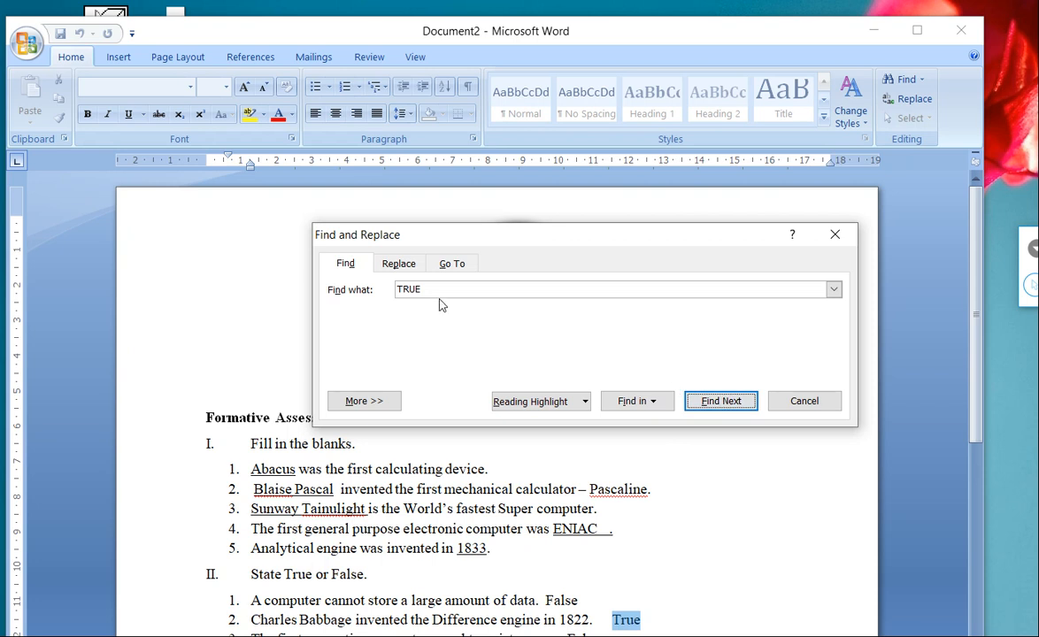
Step: Replace the found "True" answer of question 2 in section II with "FALSE"
click(399, 265)
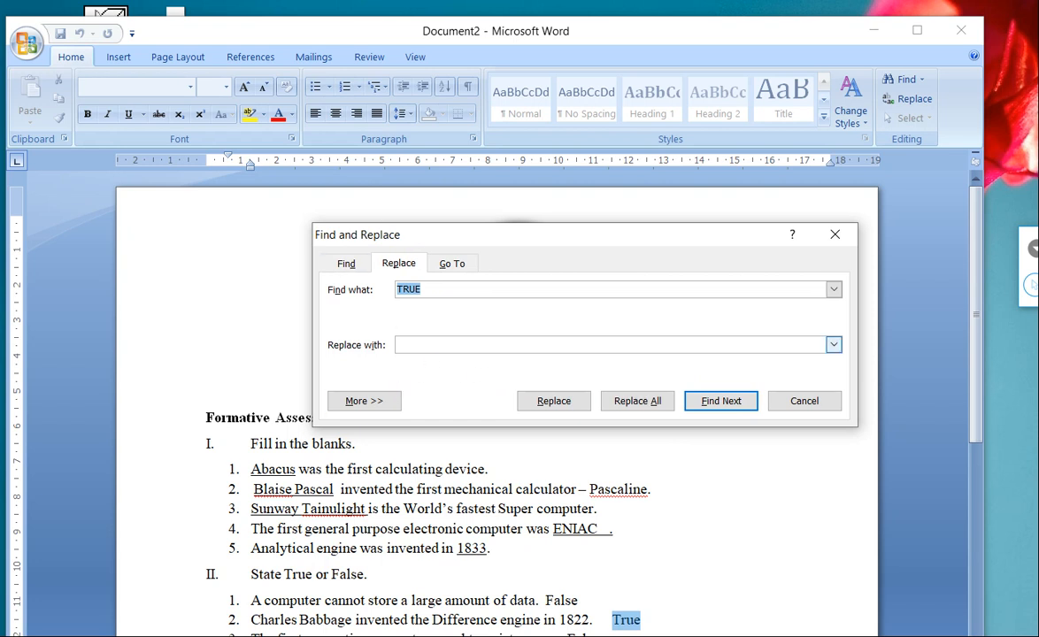
click(435, 345)
text(FA)
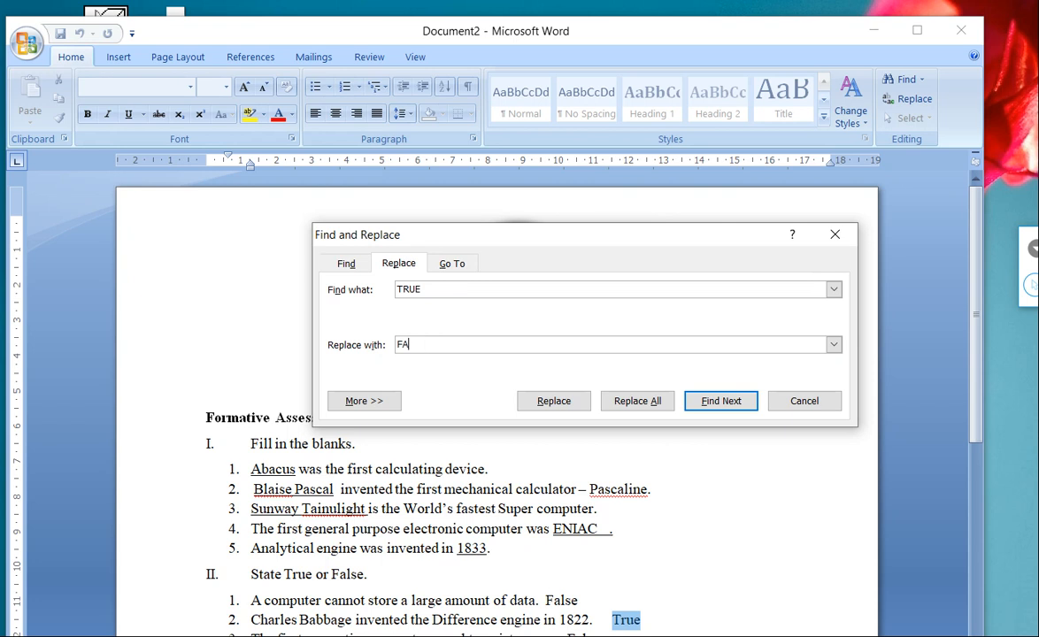
text(LSE)
click(555, 404)
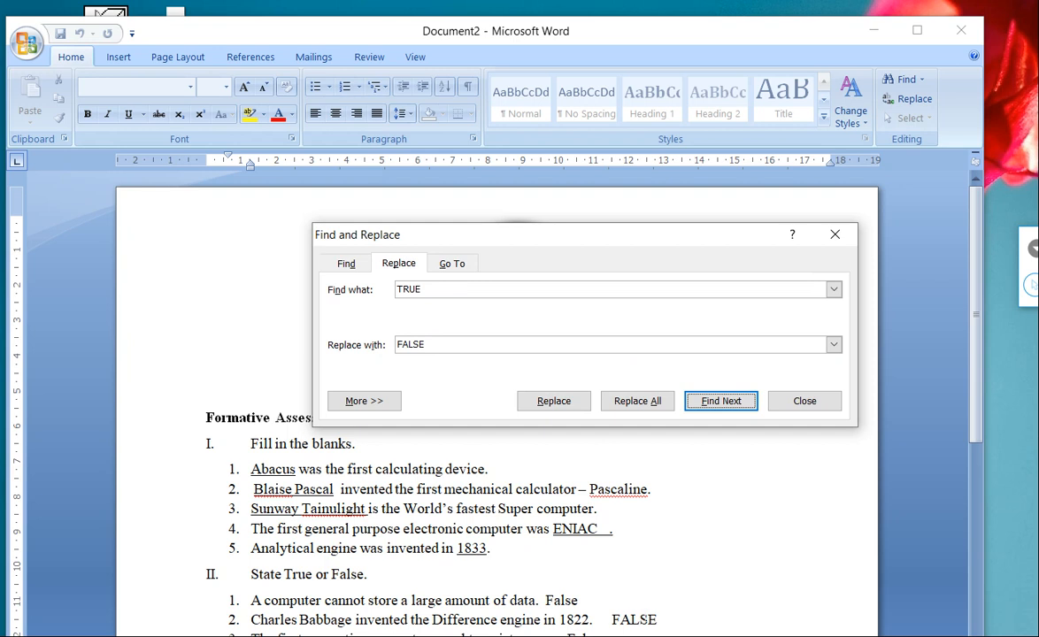
Step: Replace all remaining occurrences of "TRUE" in the document with "FALSE" and close the Find and Replace dialog
click(633, 406)
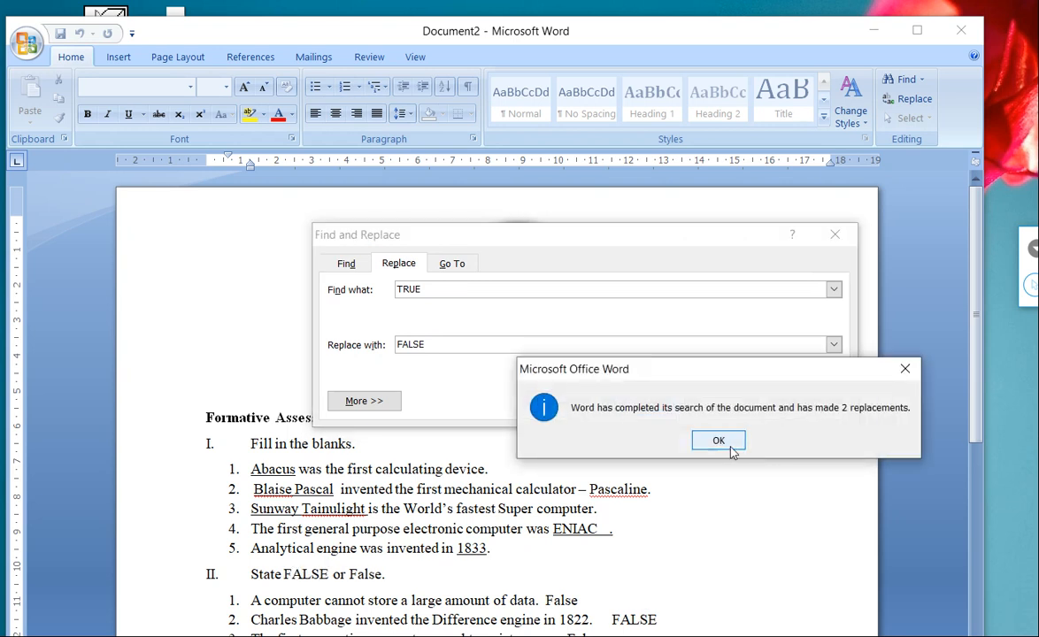
click(722, 440)
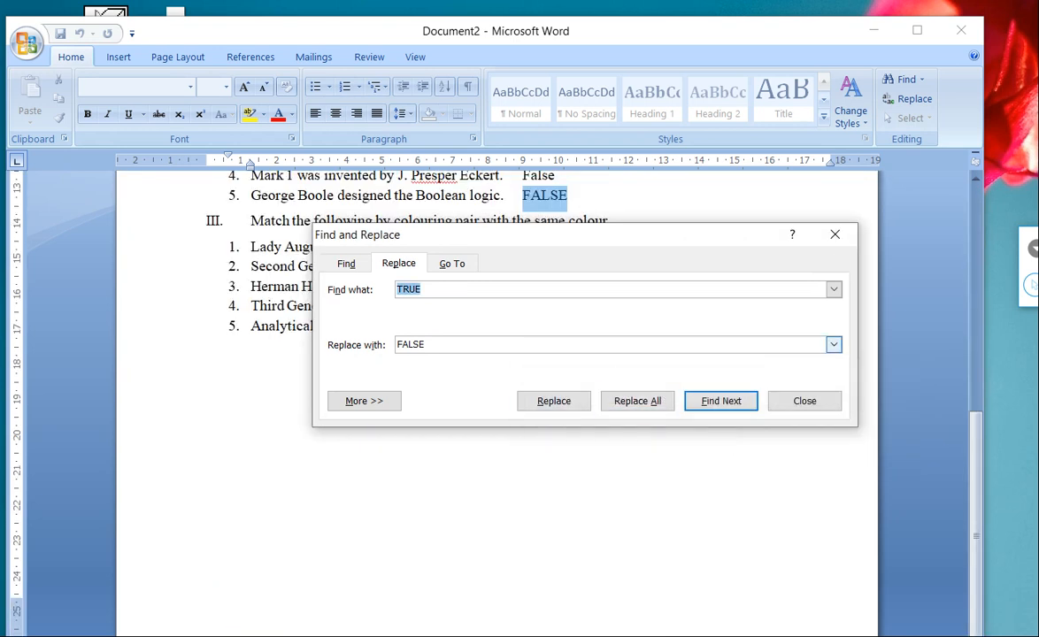
click(836, 235)
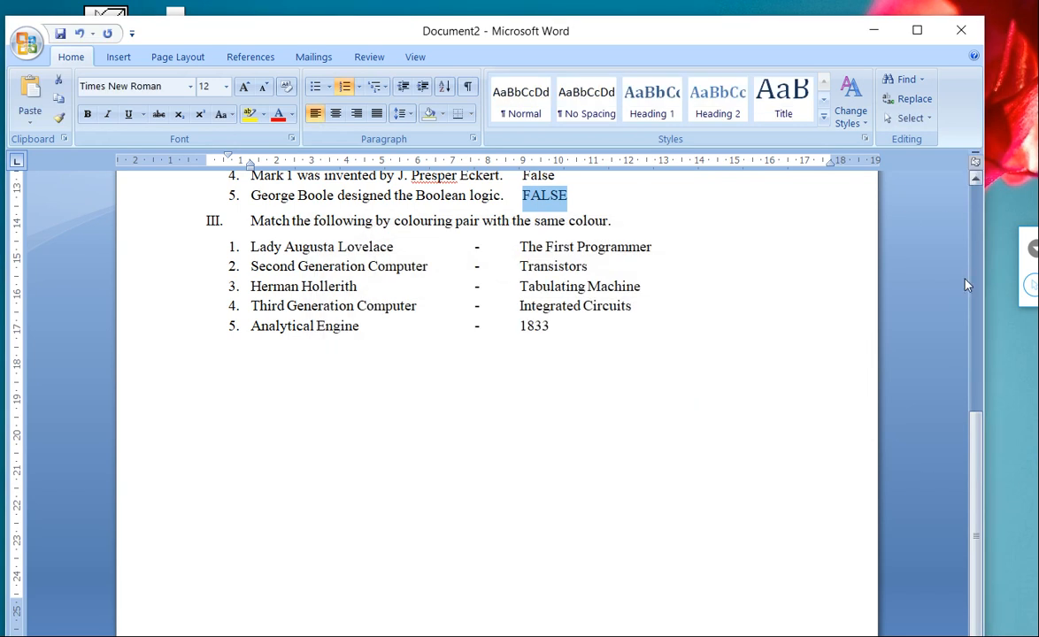
Step: Highlight the word "FALSE" in the section II instruction line in yellow
drag(979, 460, 953, 312)
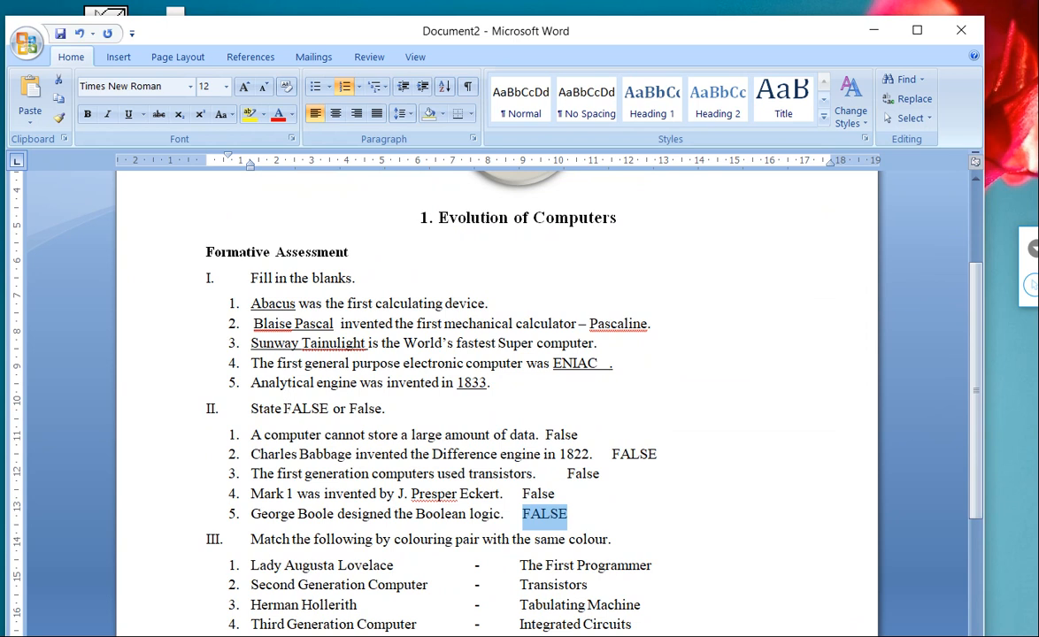
drag(283, 408, 331, 408)
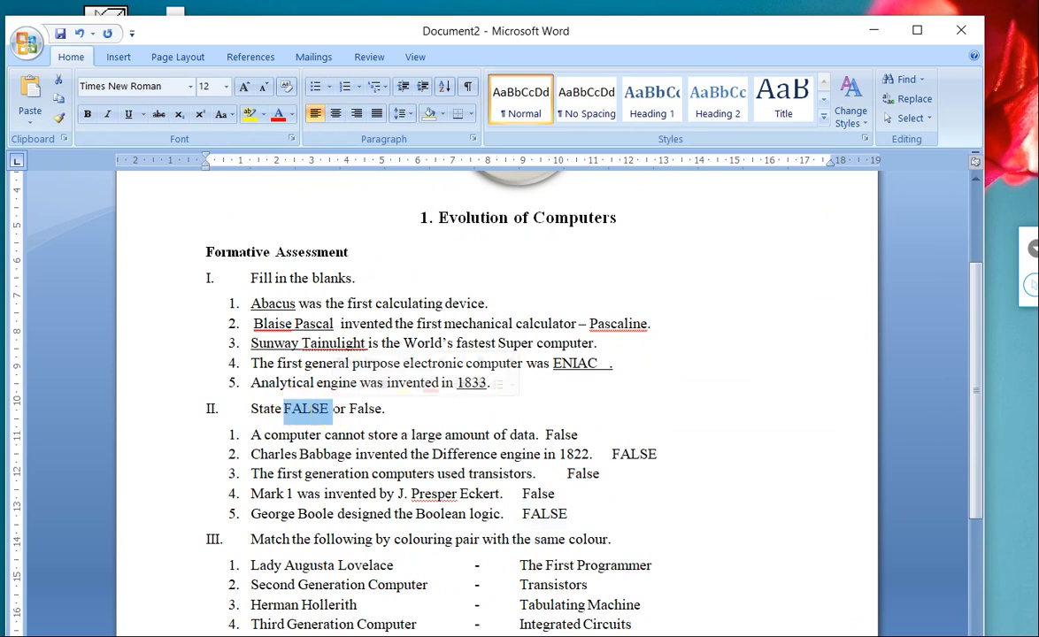
click(250, 115)
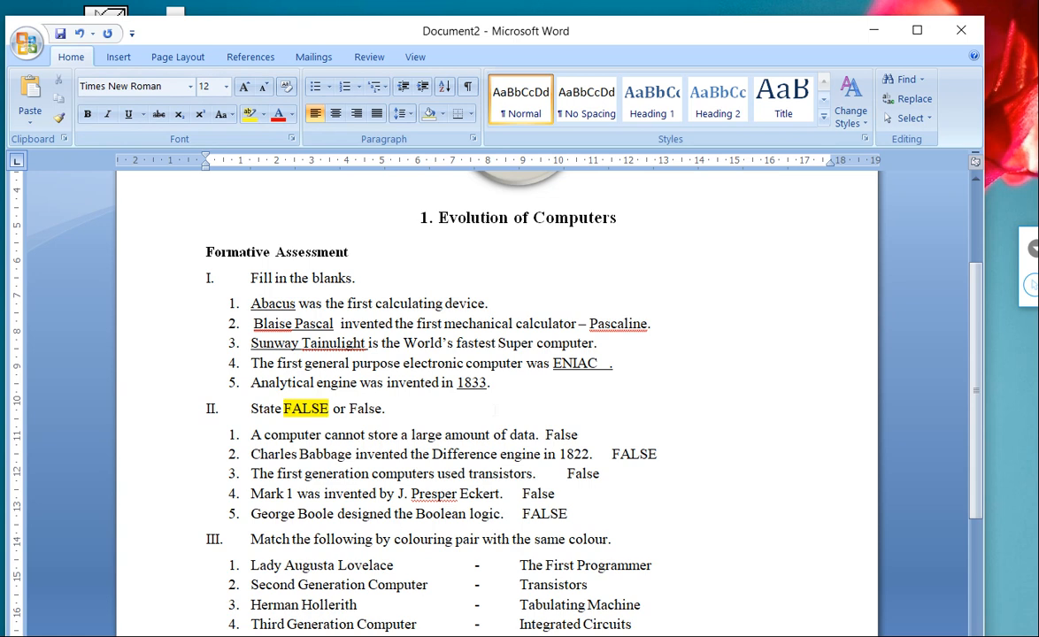
Step: Undo the yellow highlight and the document-wide replacement of "TRUE" with "FALSE"
click(493, 417)
key(ctrl+z)
key(ctrl+z)
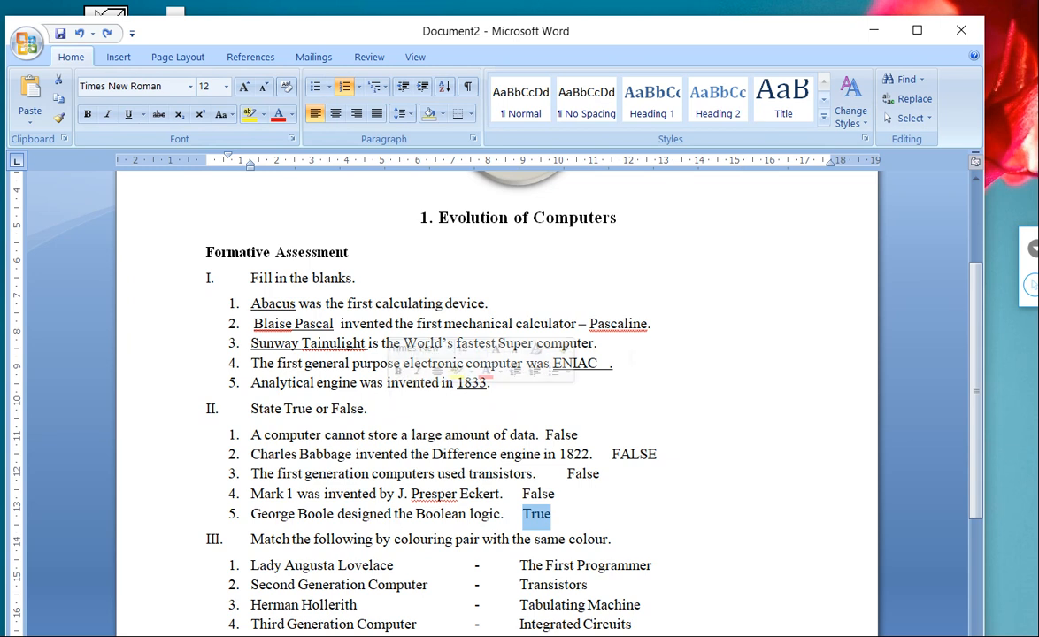
Step: Examine the overall page layout of the worksheet at reduced zoom, then return to a readable size
drag(973, 315, 1016, 168)
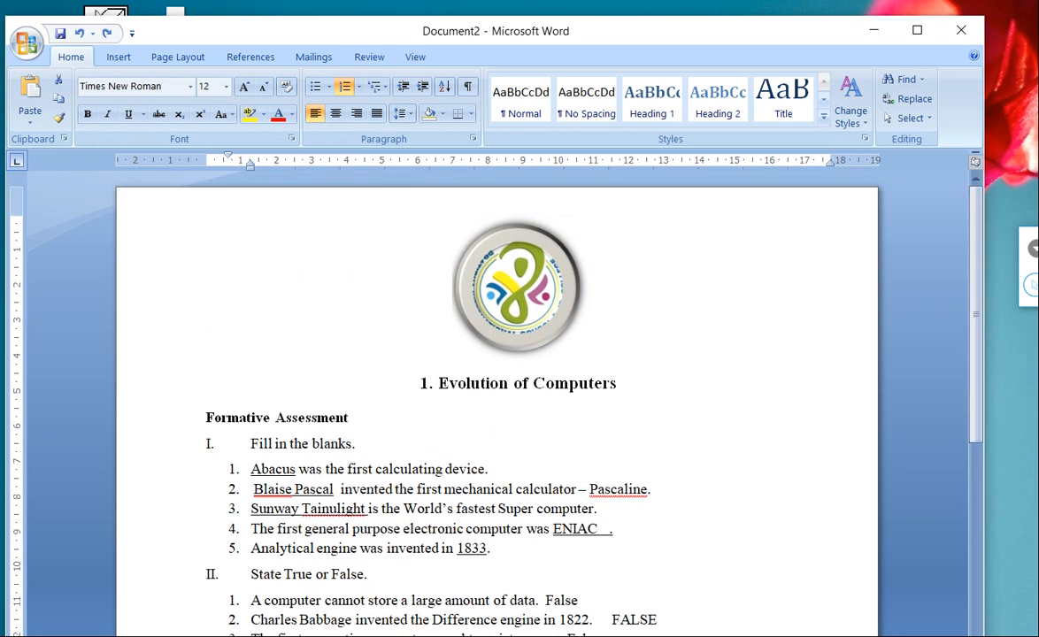
click(848, 635)
click(847, 636)
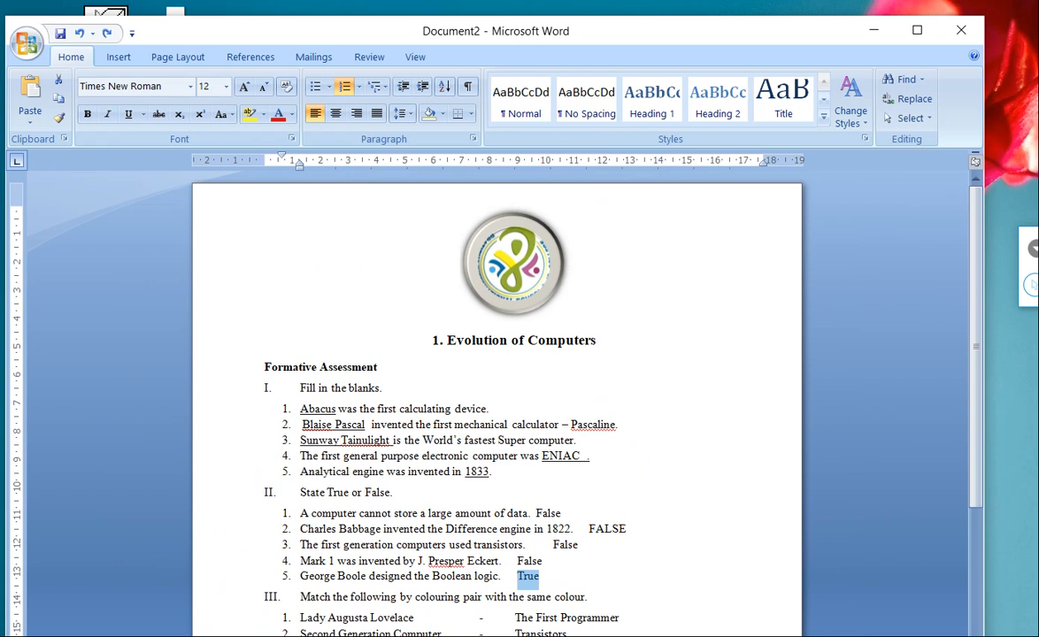
click(848, 636)
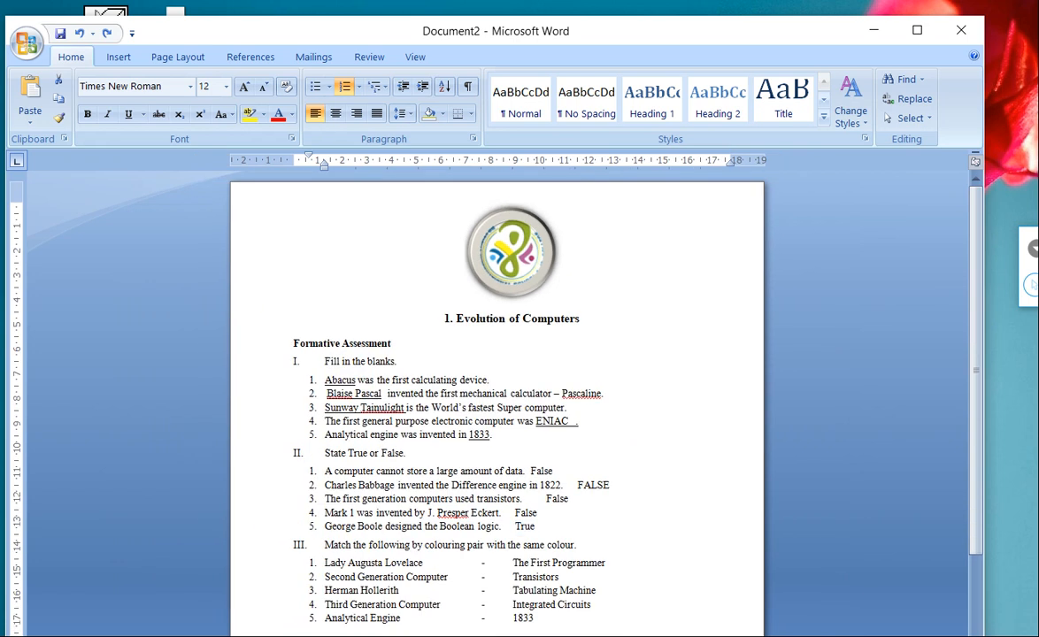
click(848, 636)
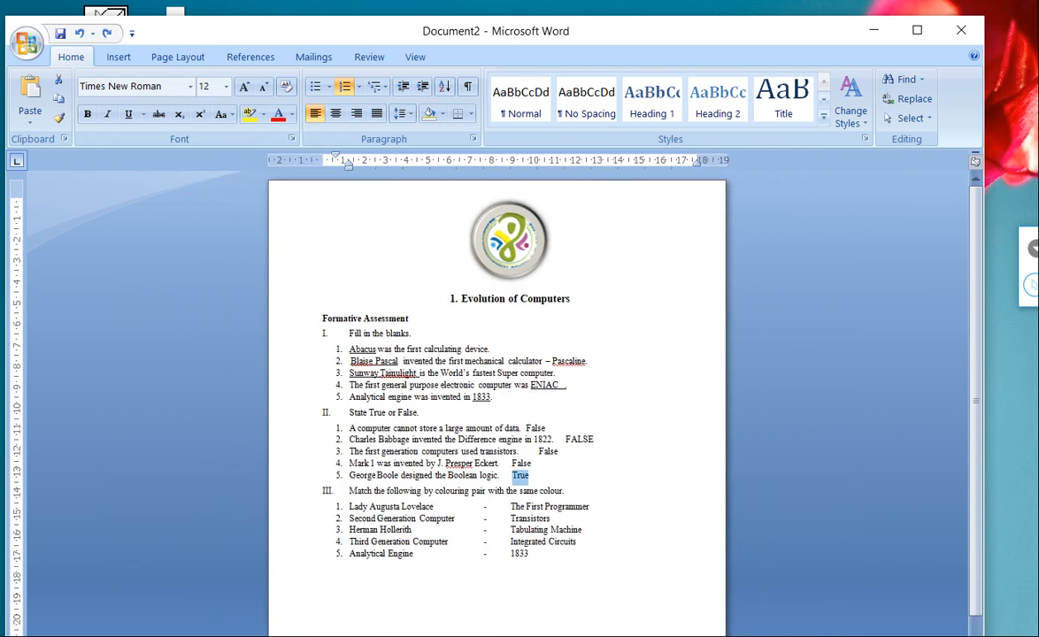
click(847, 636)
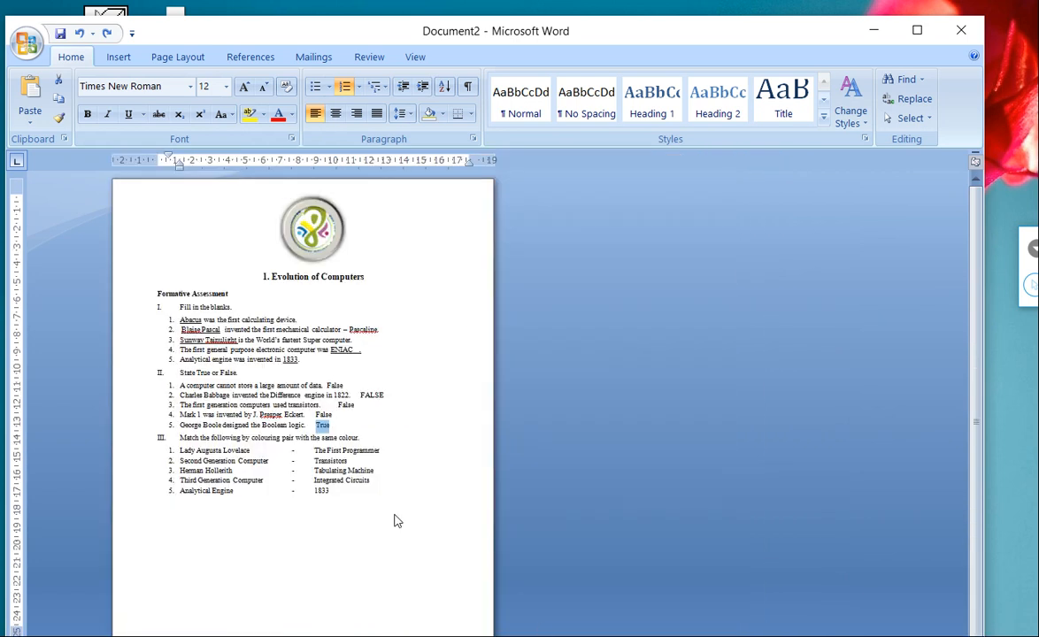
click(394, 406)
click(960, 636)
click(961, 635)
click(960, 636)
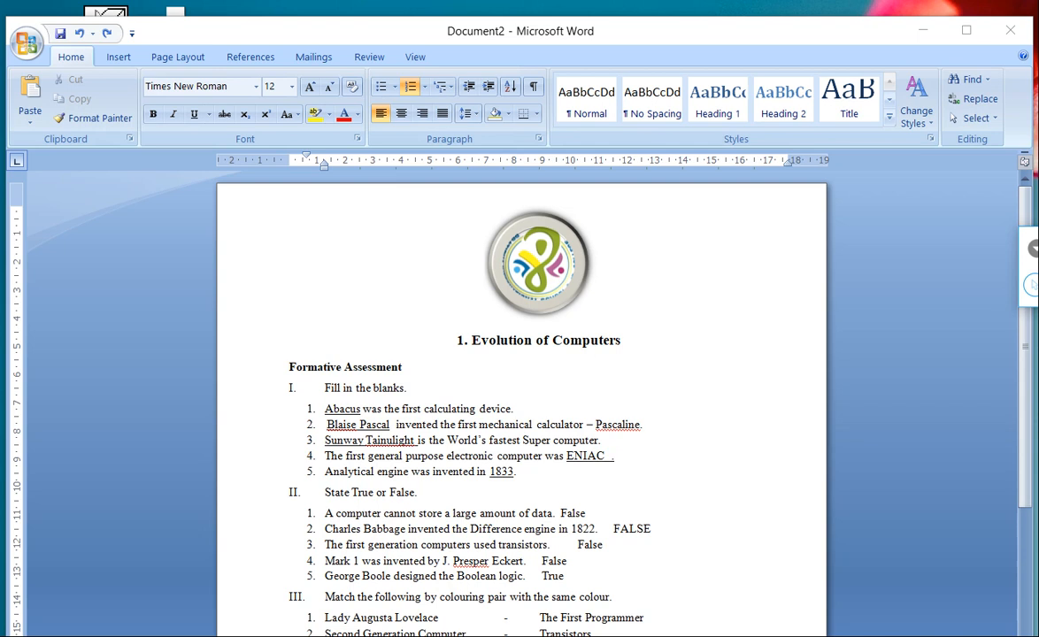
Step: Open the page header for editing, move it to 0.5 cm from the top edge and adjust its top margin
click(120, 60)
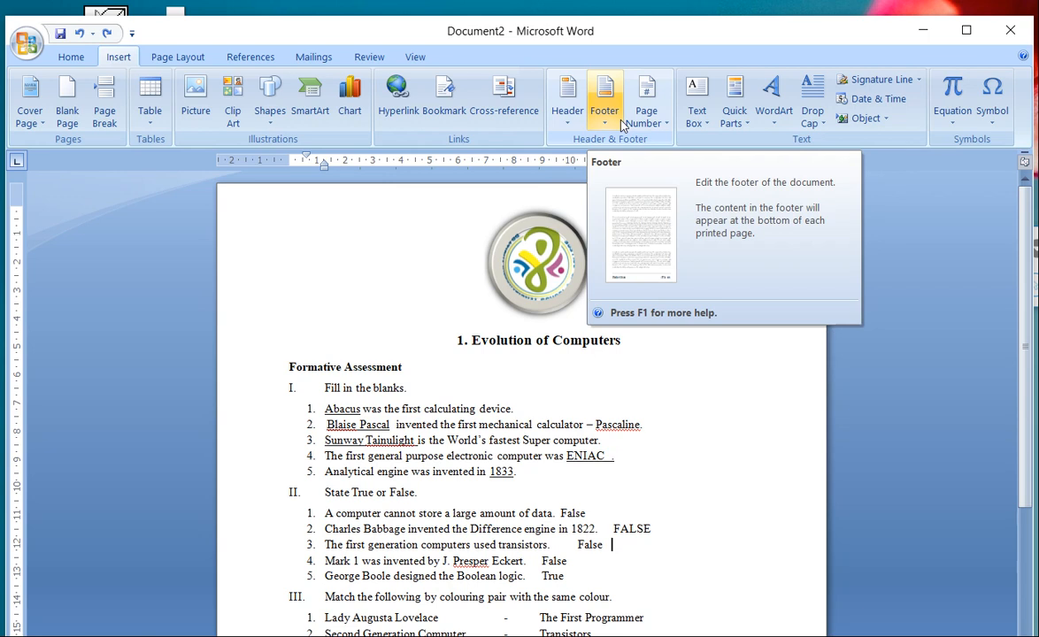
click(564, 119)
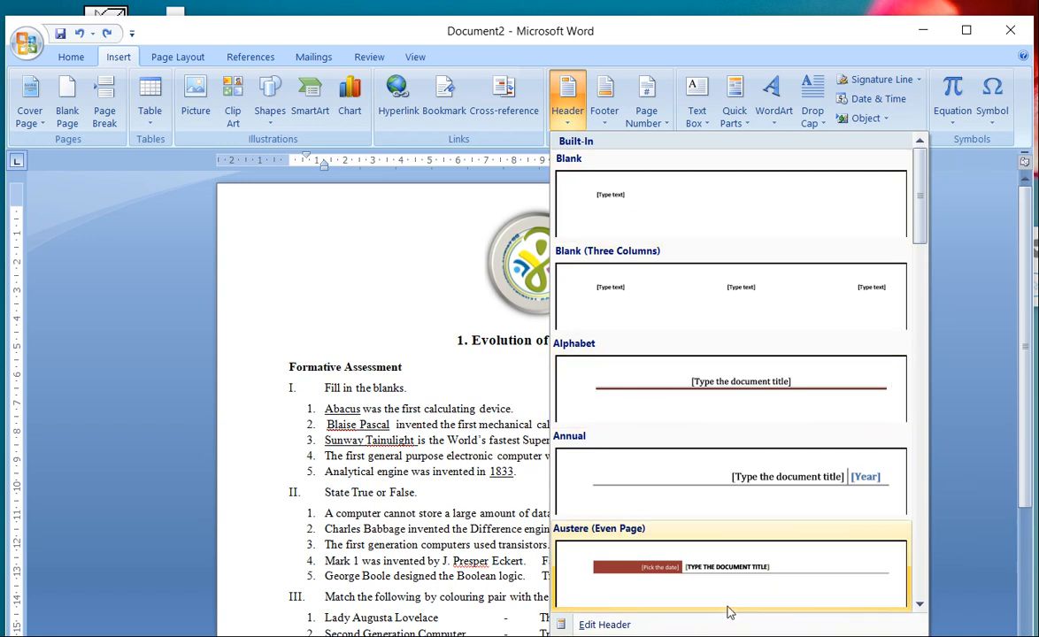
click(627, 625)
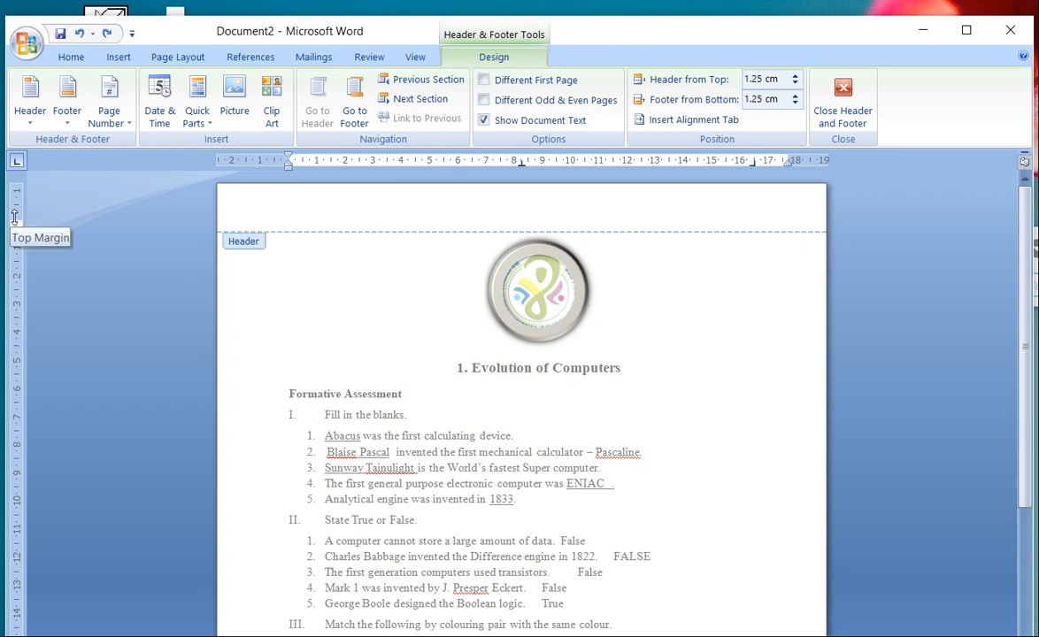
mouse_move(14, 215)
mouse_down()
mouse_move(15, 197)
mouse_move(25, 247)
mouse_up()
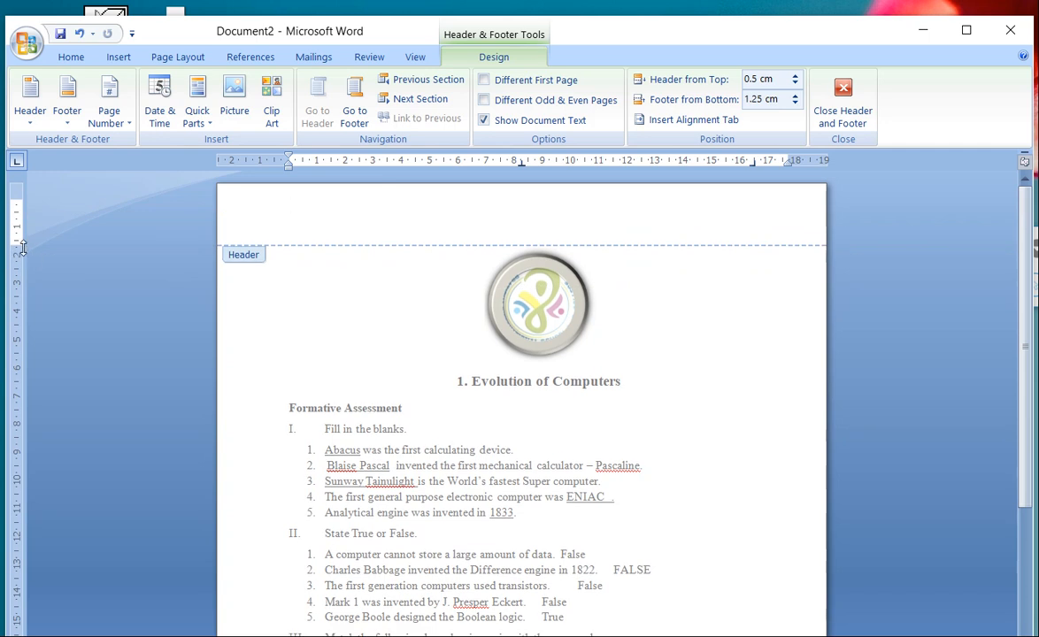
drag(21, 248, 36, 344)
mouse_move(29, 247)
mouse_down()
mouse_move(16, 251)
mouse_move(14, 221)
mouse_move(14, 232)
mouse_up()
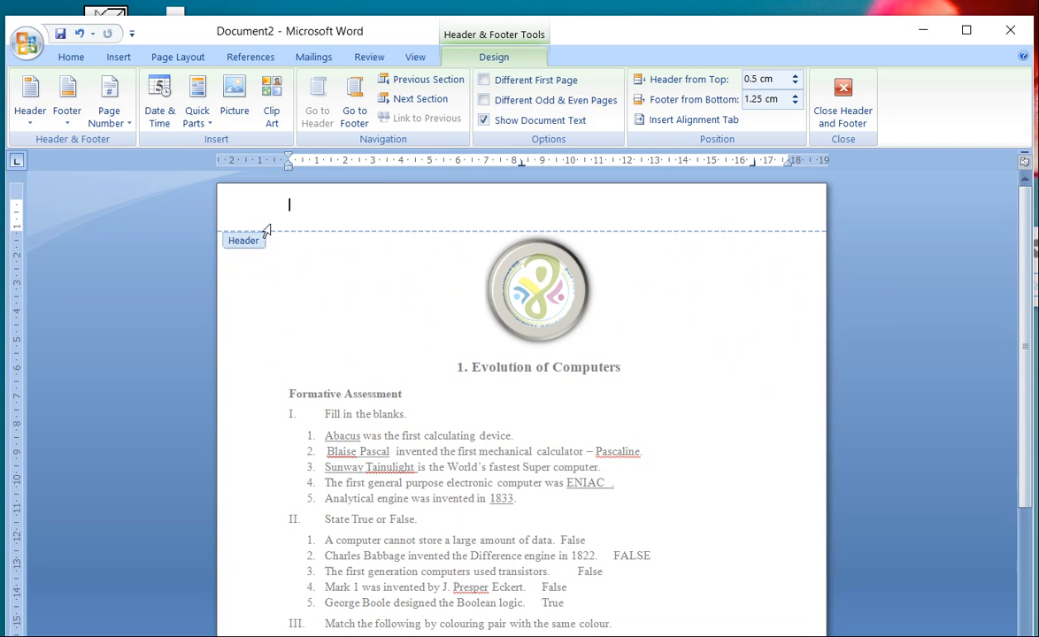
Step: Enter "DATE – 21/7/20" in the header and return to the document body
text(dA)
key(BackSpace)
key(BackSpace)
text(DAT)
text(E - 21/7/)
text(20)
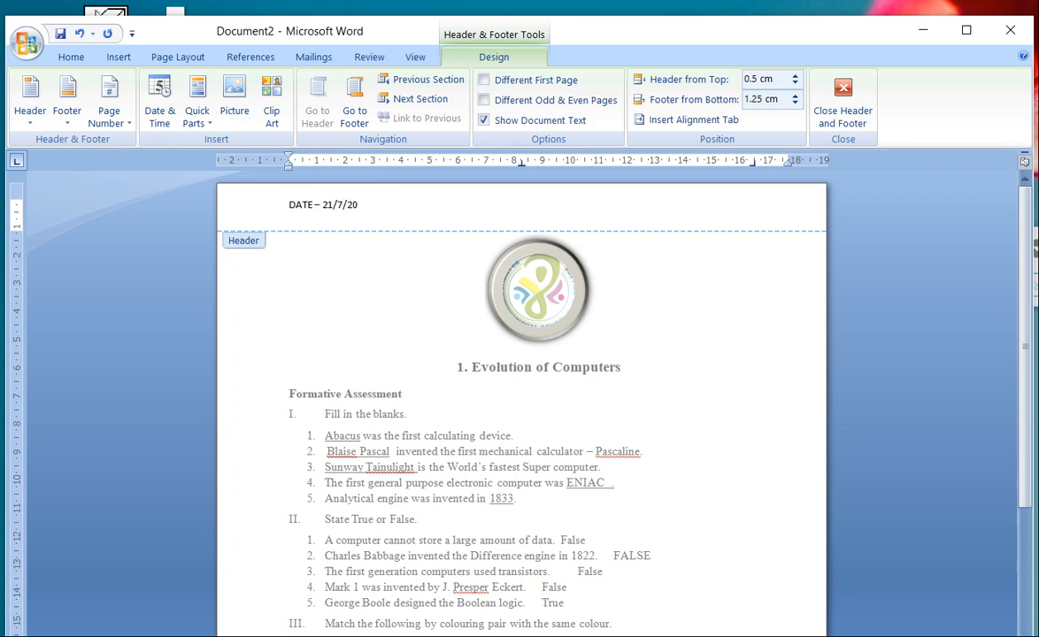
double_click(297, 300)
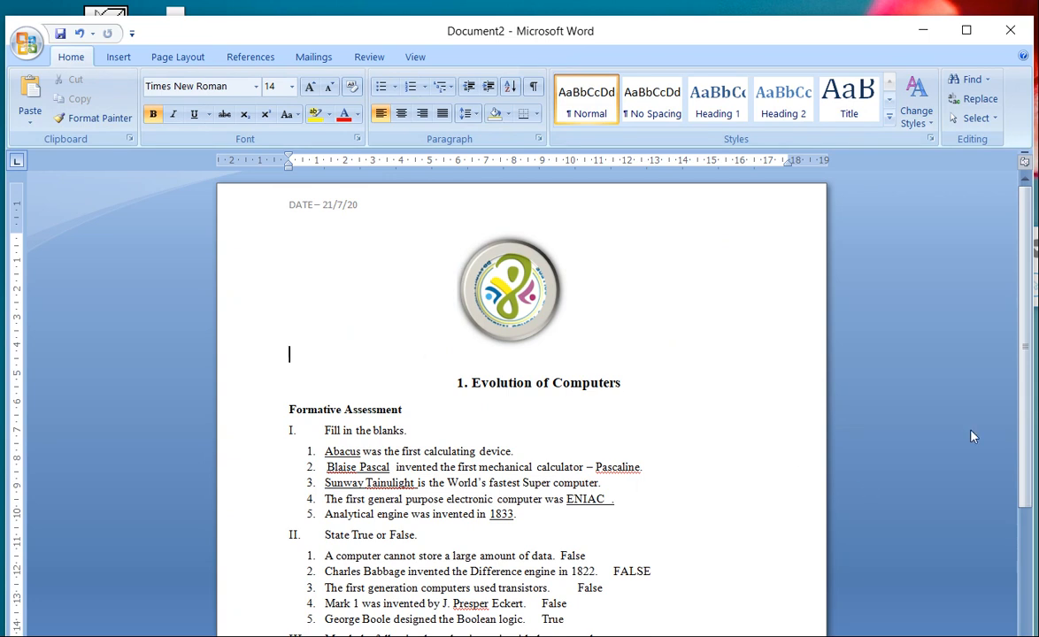
Step: Check the header date on the second page at a larger zoom
scroll(1014, 605, down, 5)
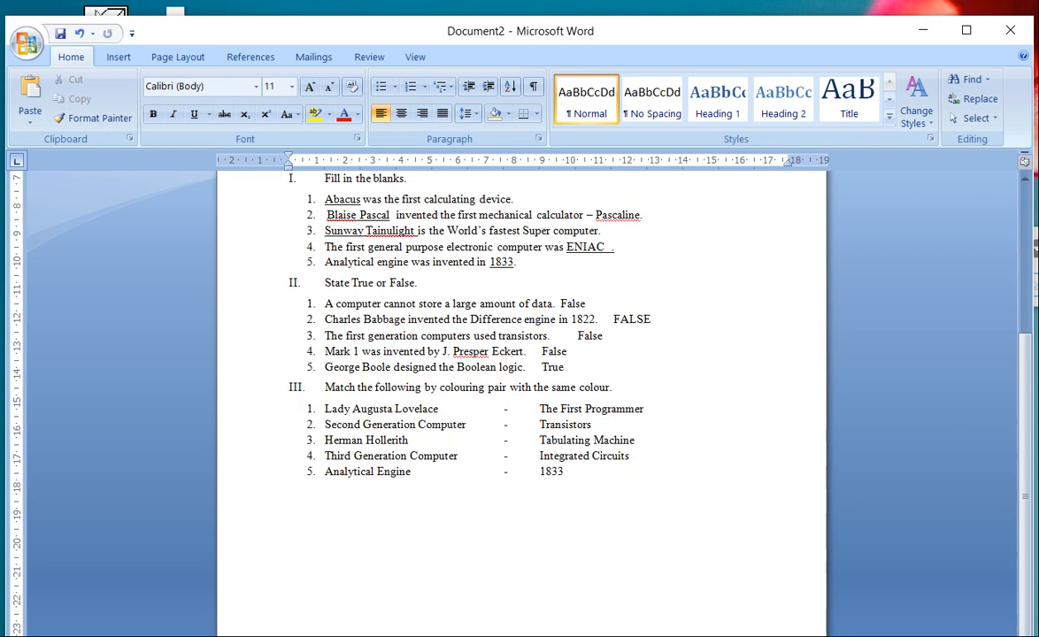
scroll(521, 398, down, 2)
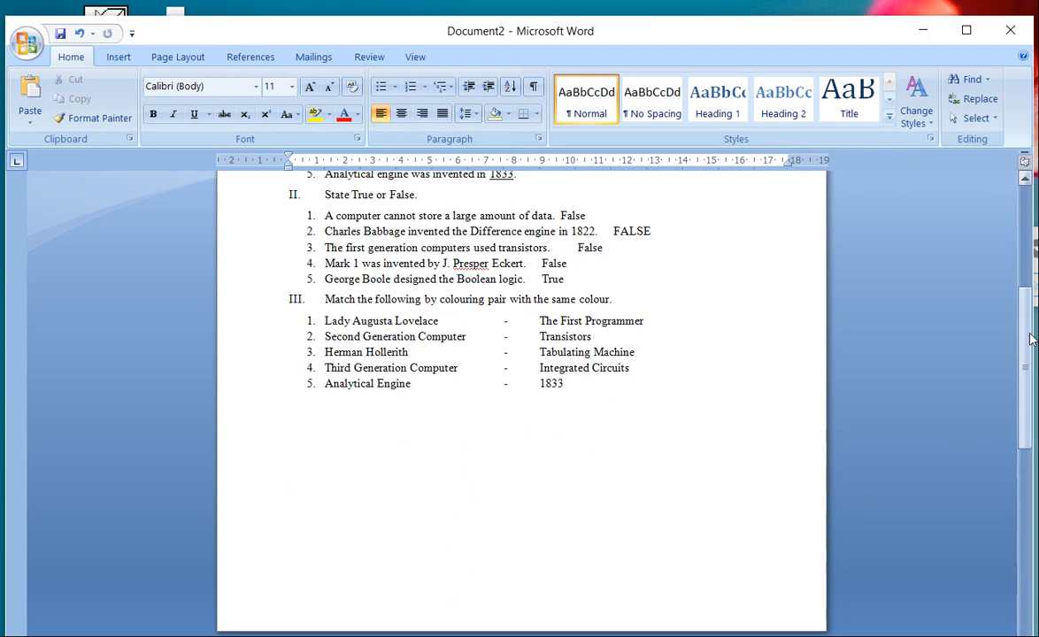
drag(1027, 354, 1028, 467)
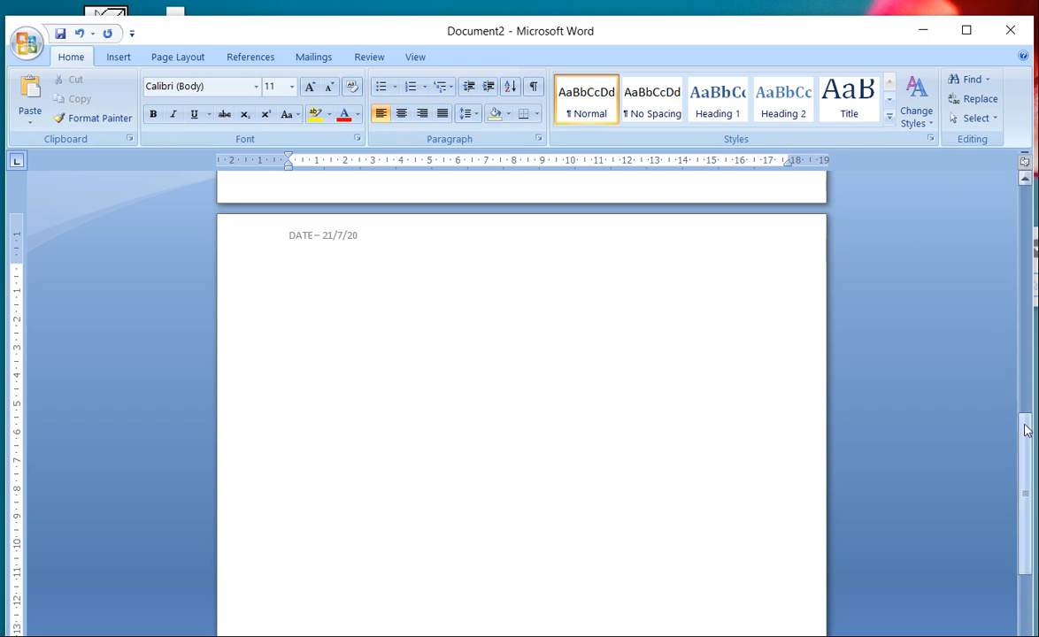
drag(1027, 423, 1024, 319)
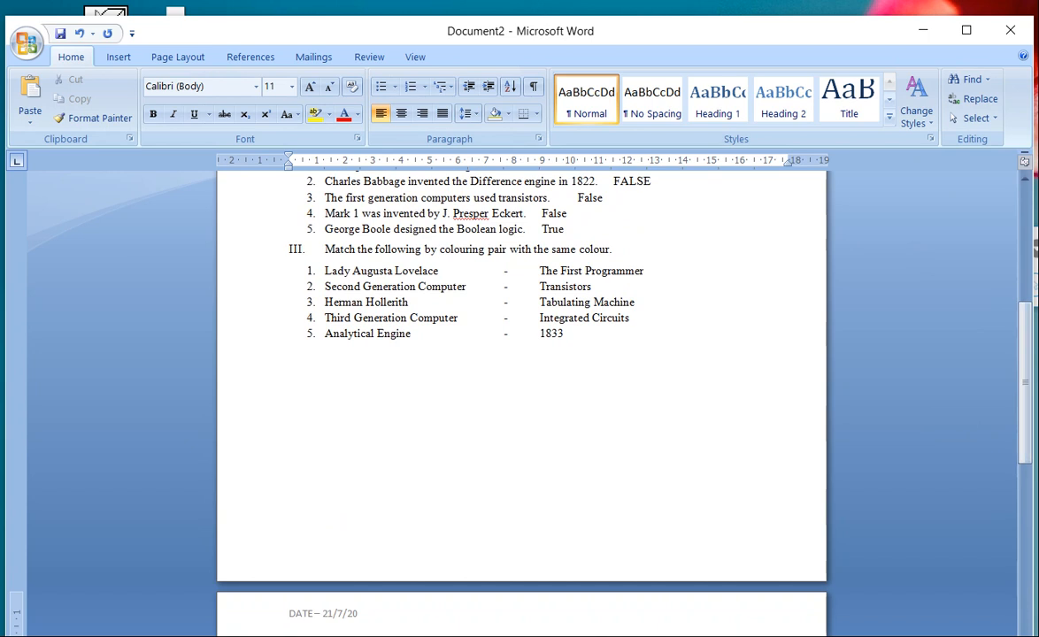
click(1008, 636)
click(1009, 636)
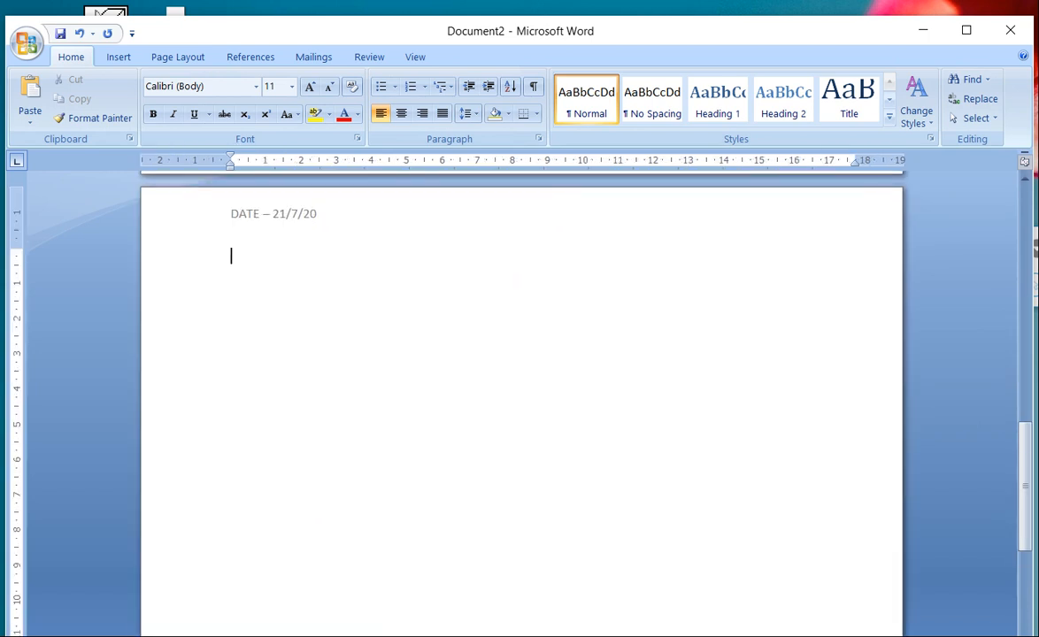
drag(1027, 466, 1027, 412)
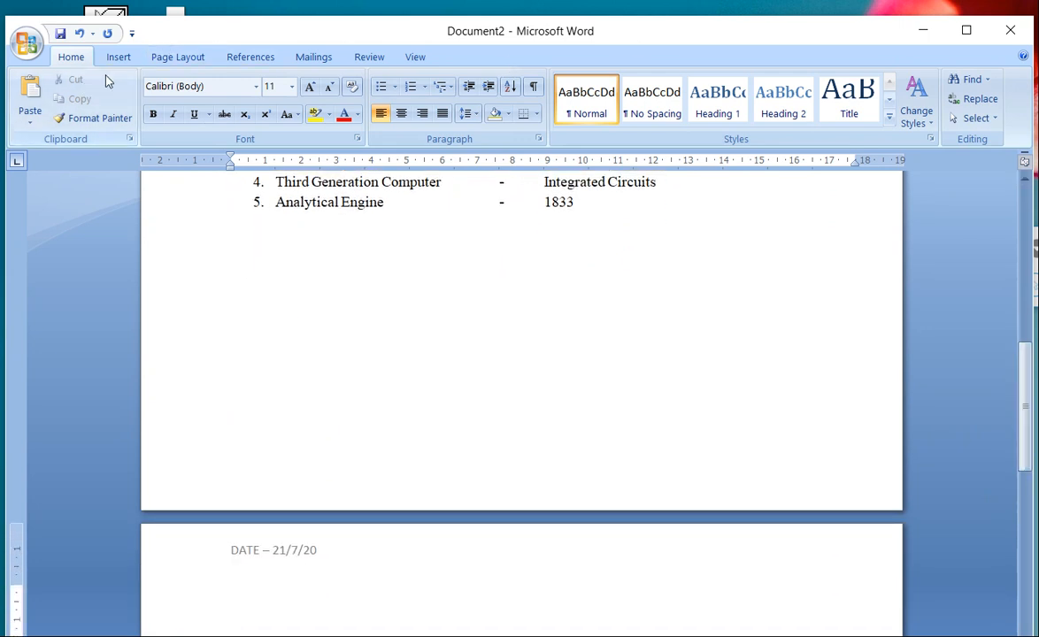
Step: Insert the built-in Annual footer with page numbers and return to the document body on the first page
click(120, 57)
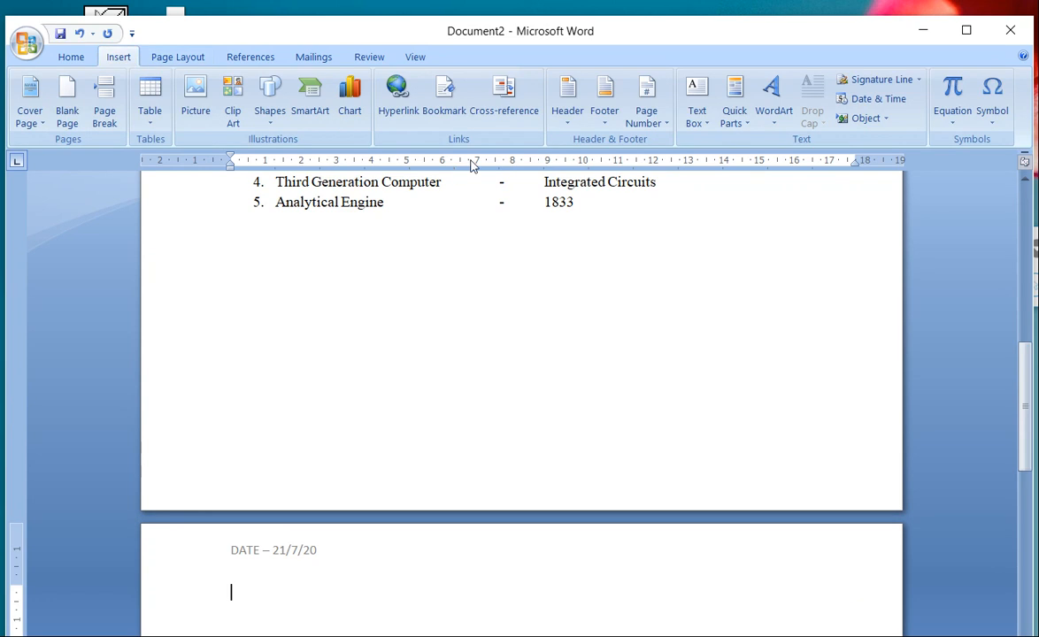
click(605, 102)
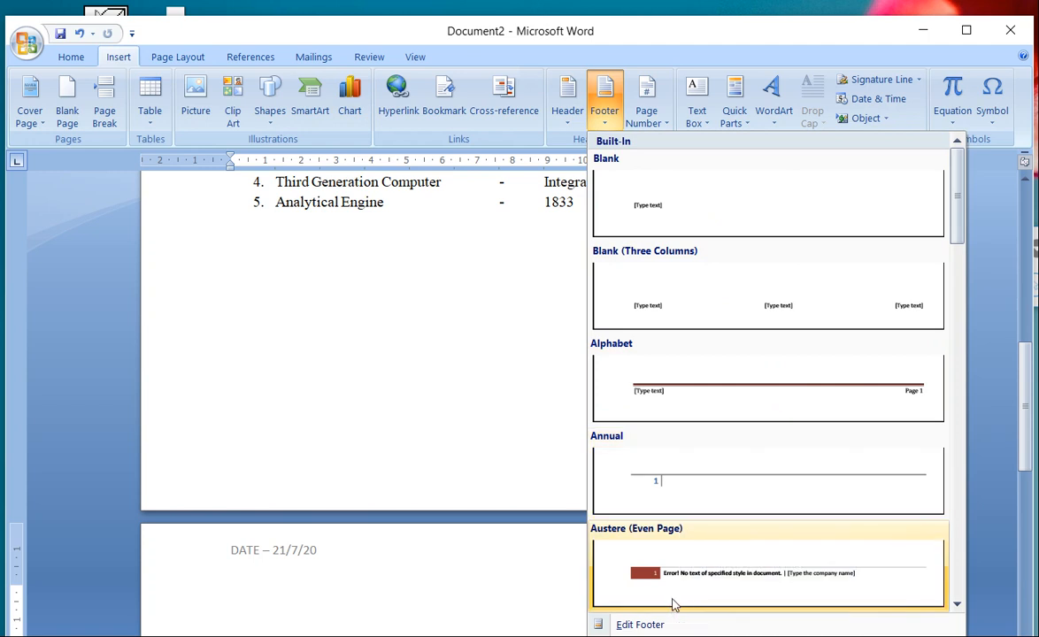
click(705, 481)
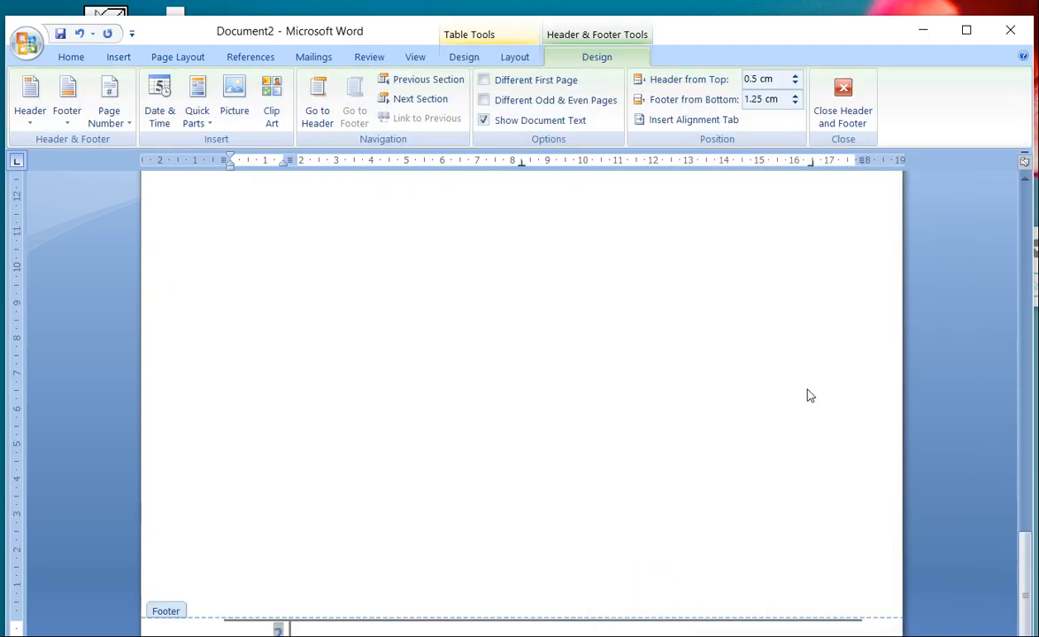
drag(1024, 580, 1024, 400)
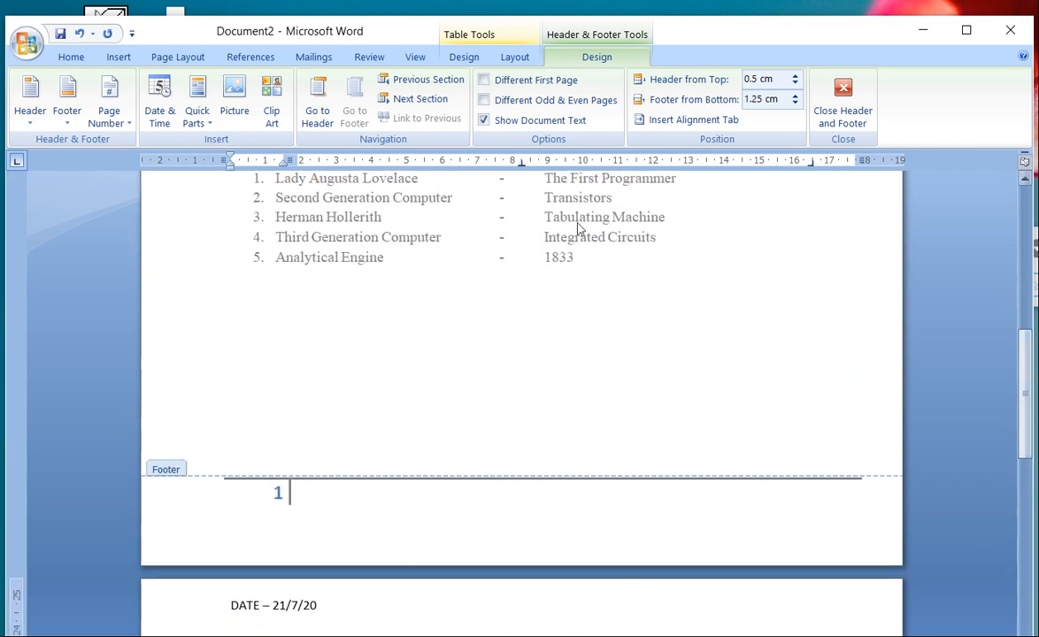
double_click(576, 226)
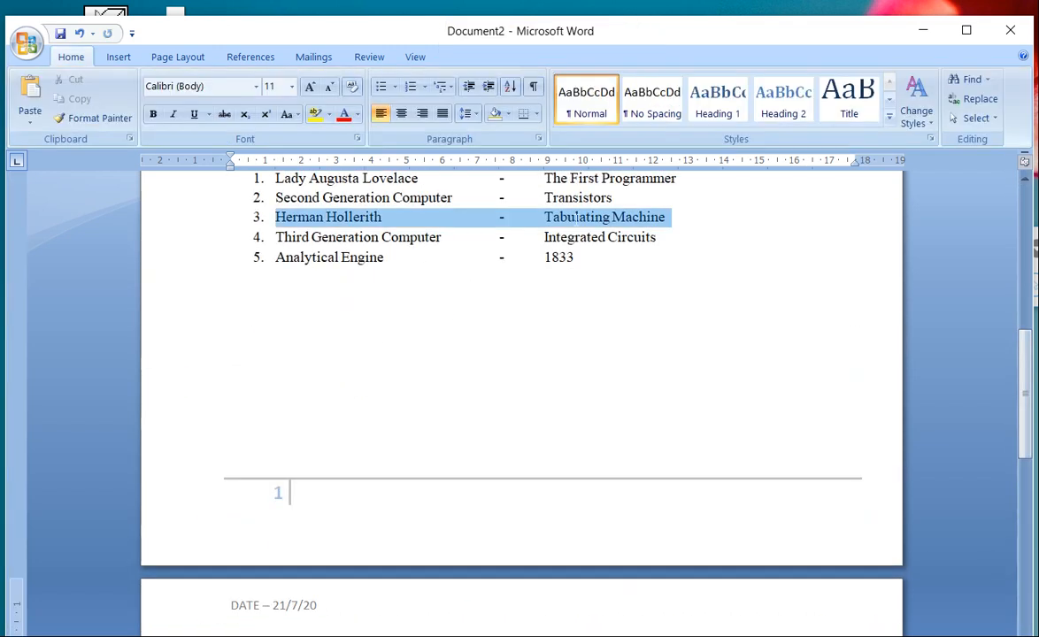
click(603, 386)
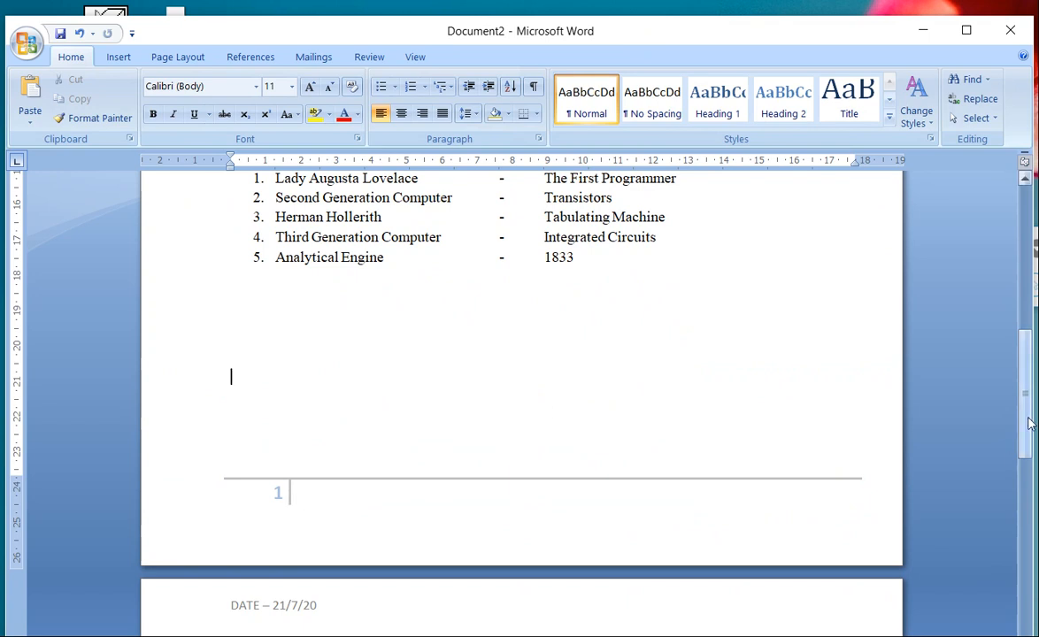
Step: Extend the document with blank lines onto a third and fourth page, checking the footer page number on each page
drag(1029, 424, 1024, 620)
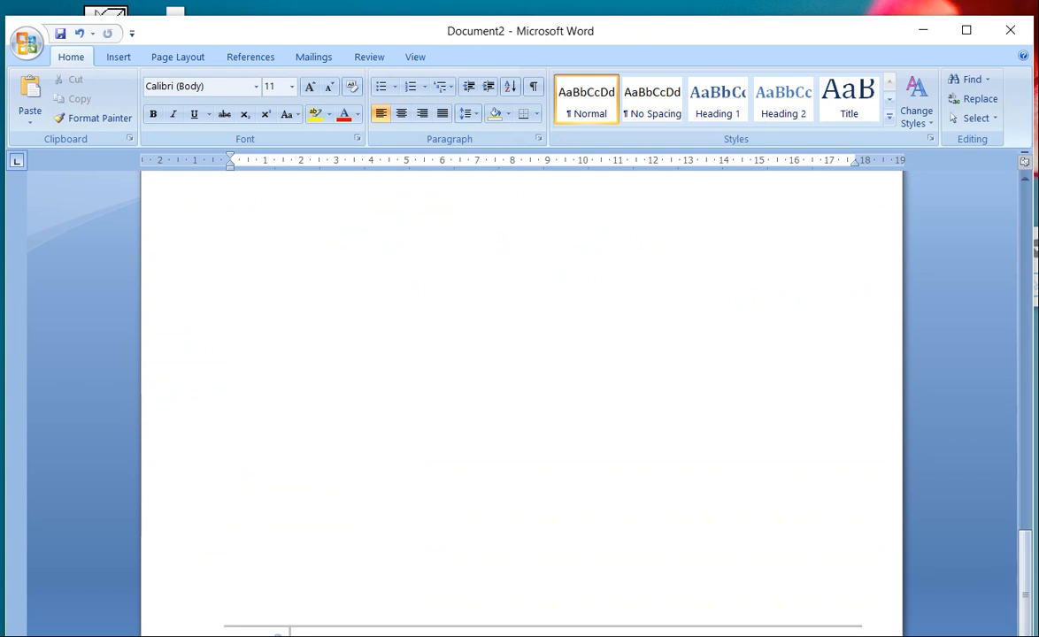
click(740, 572)
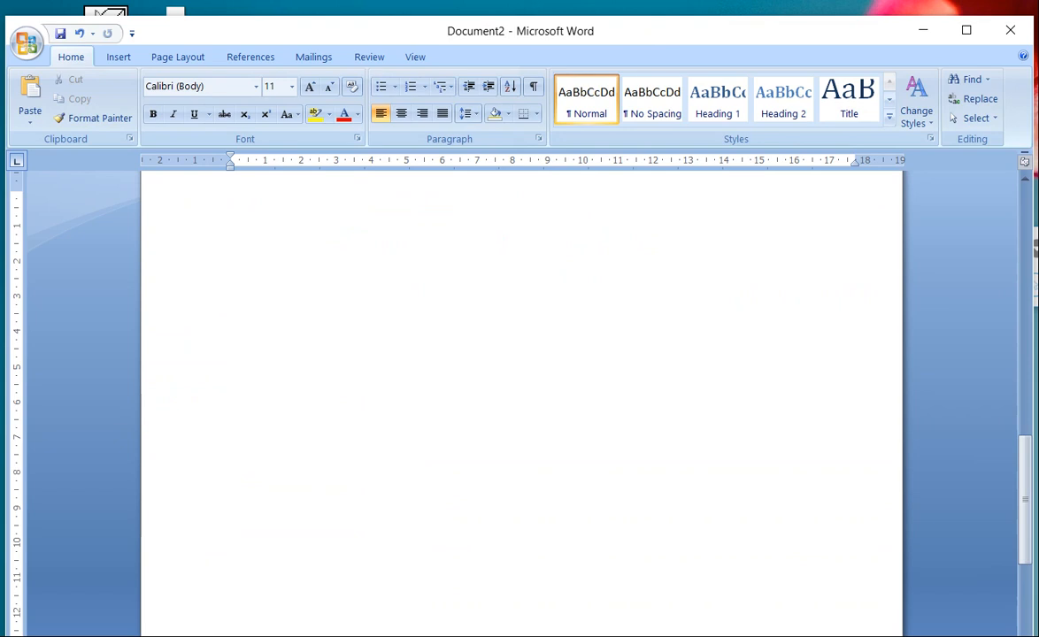
scroll(522, 403, down, 4)
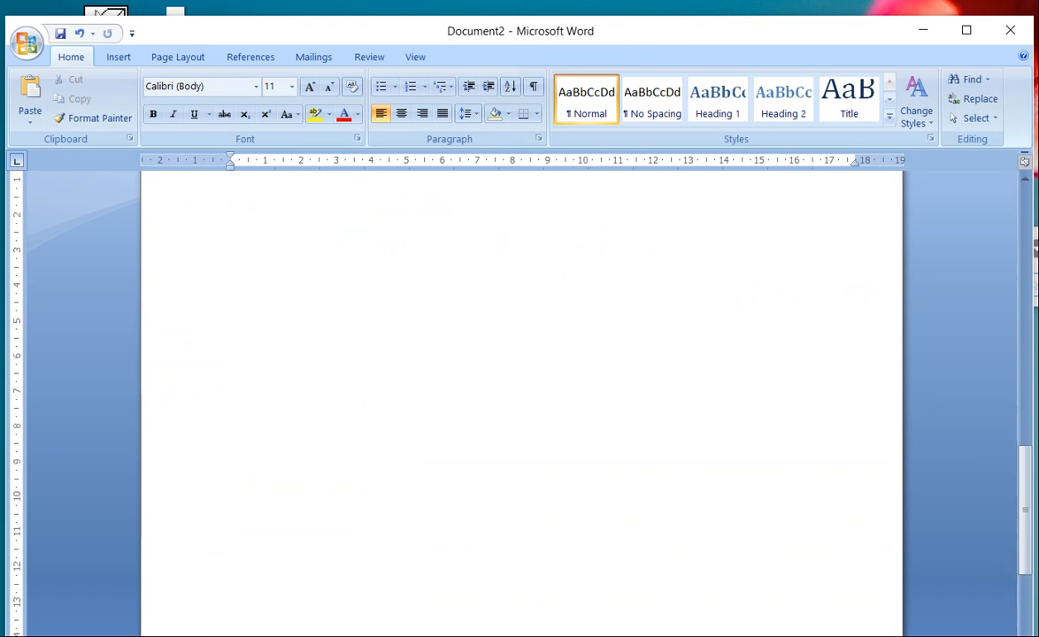
scroll(522, 402, down, 4)
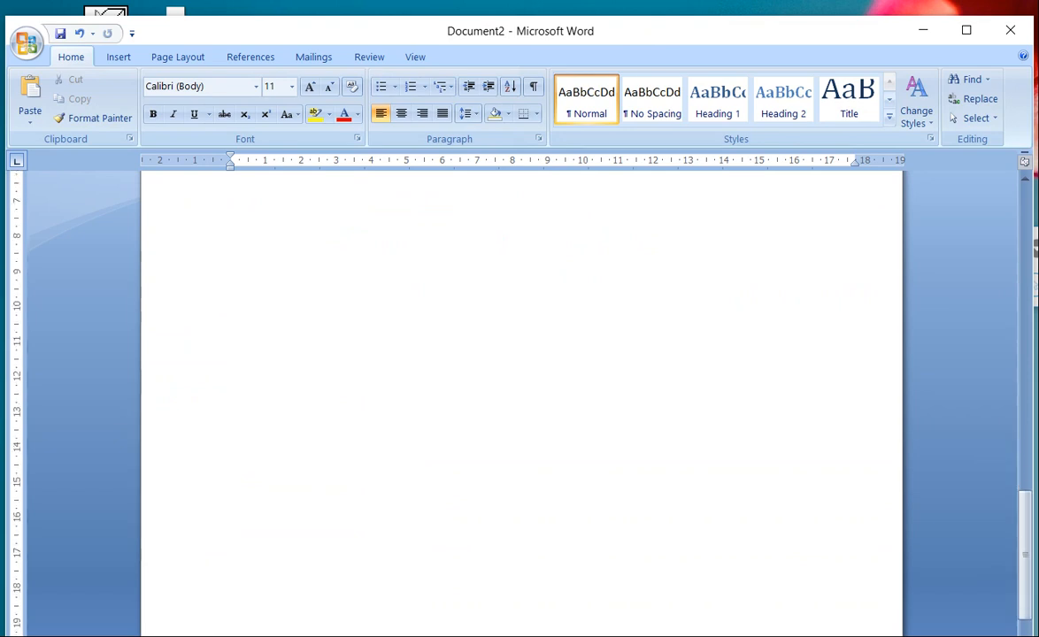
scroll(523, 403, down, 4)
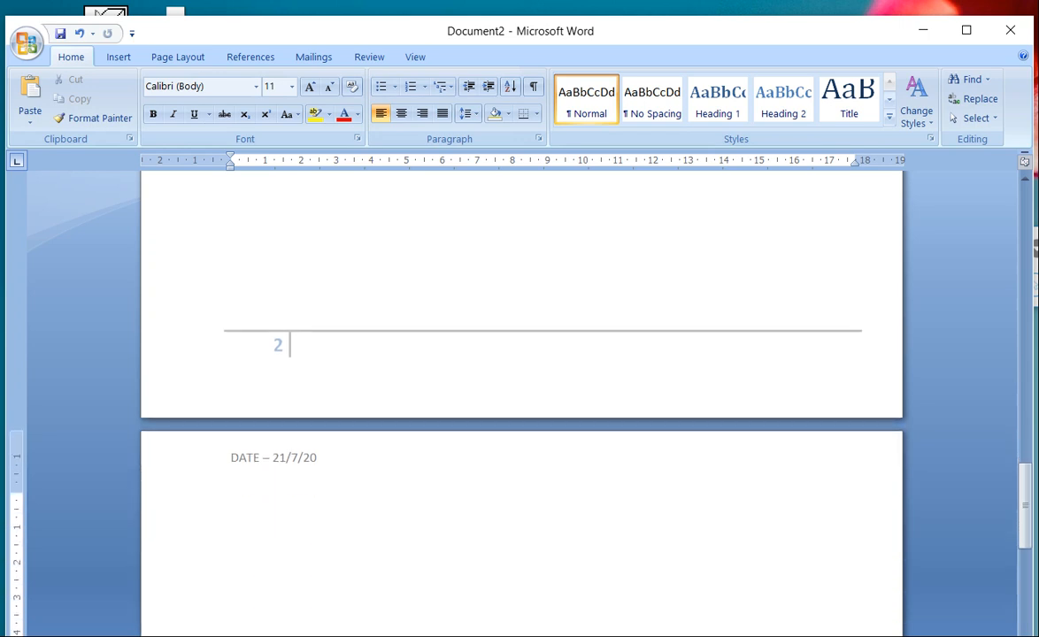
scroll(523, 403, down, 2)
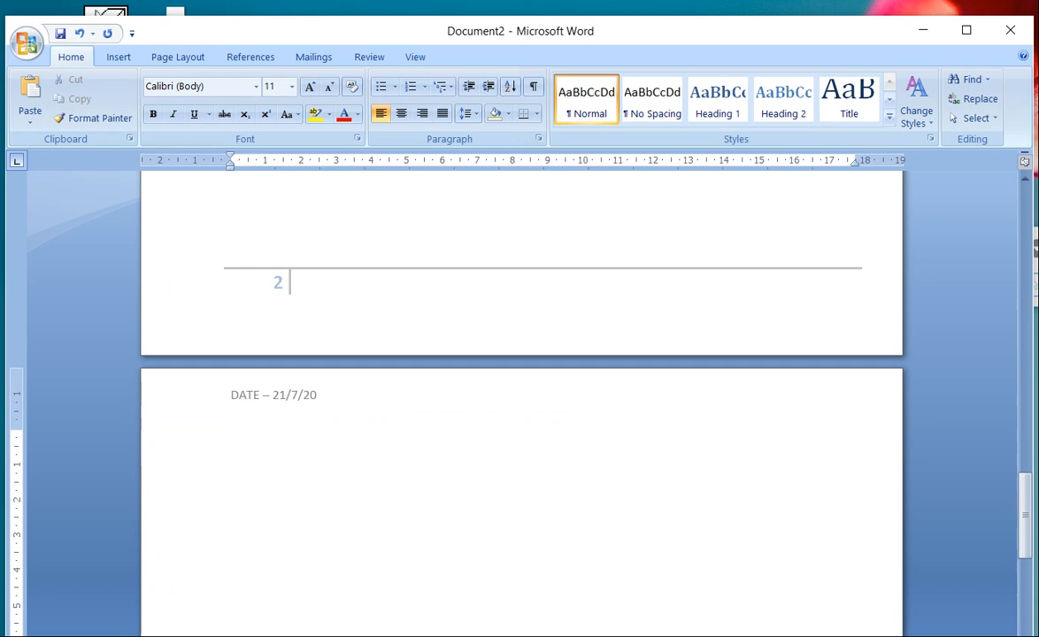
scroll(522, 398, down, 5)
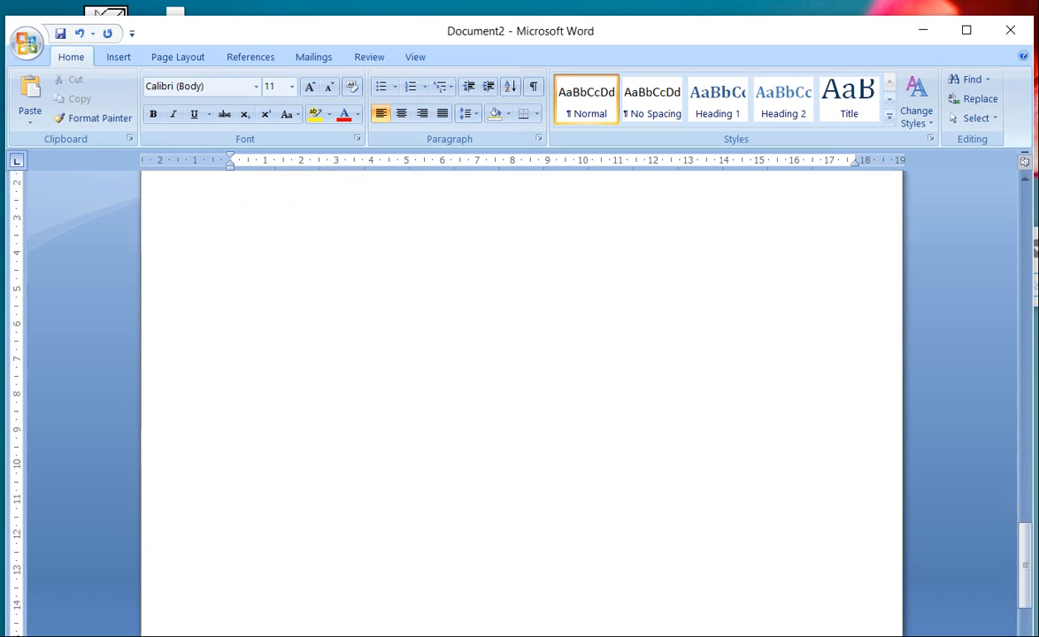
scroll(521, 399, down, 5)
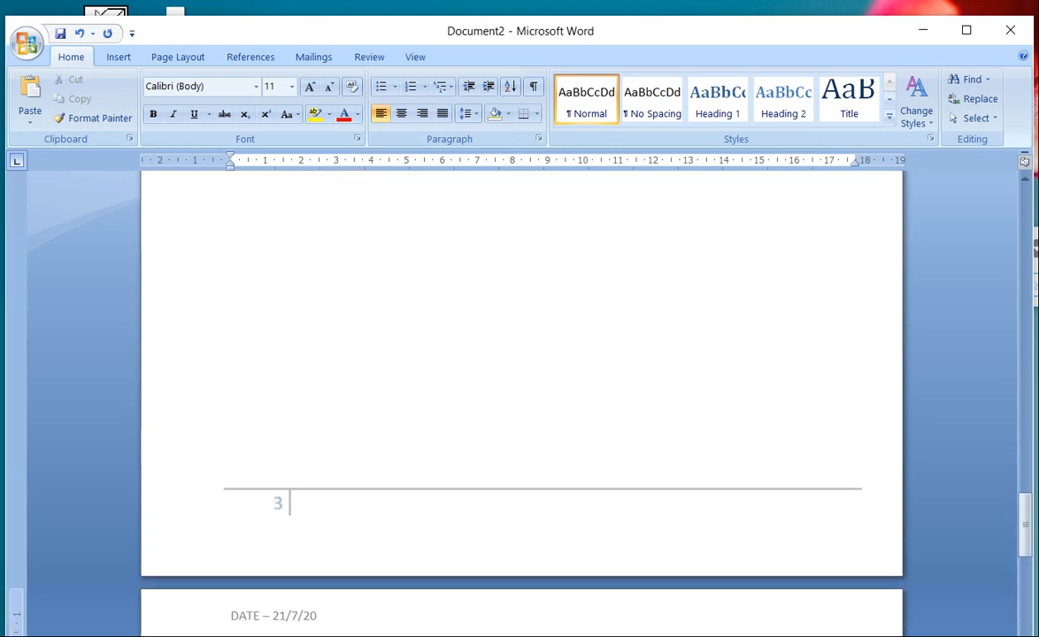
scroll(521, 399, down, 2)
Step: Move the cursor back up to the second true-or-false question on the first page
key(Up)
key(Up)
key(Up)
key(Up)
key(Up)
key(Up)
key(Up)
key(Up)
key(Up)
key(Up)
key(Up)
key(Up)
key(Up)
key(Up)
key(Up)
key(Up)
key(Up)
key(Up)
key(Up)
key(Up)
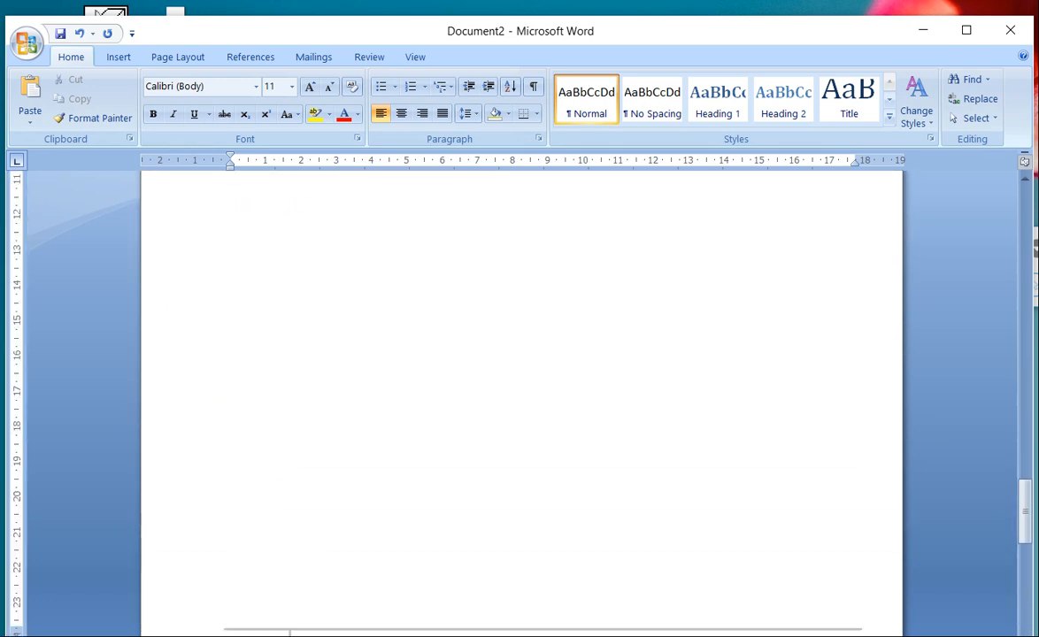
key(Up)
key(Up)
key(Up)
key(Up)
key(Up)
key(Up)
key(Up)
key(Up)
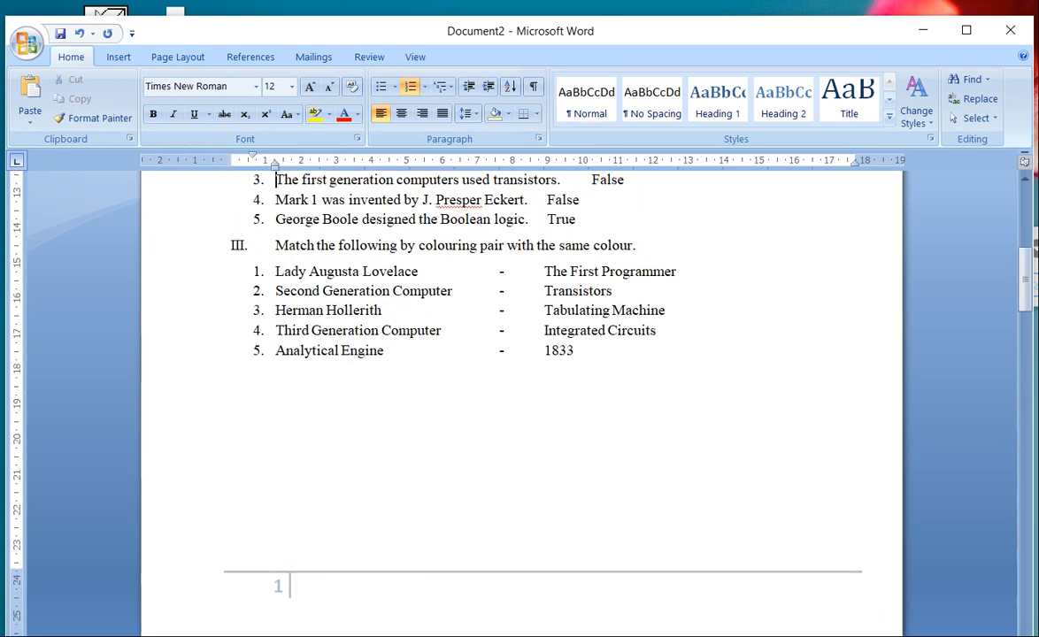
key(Up)
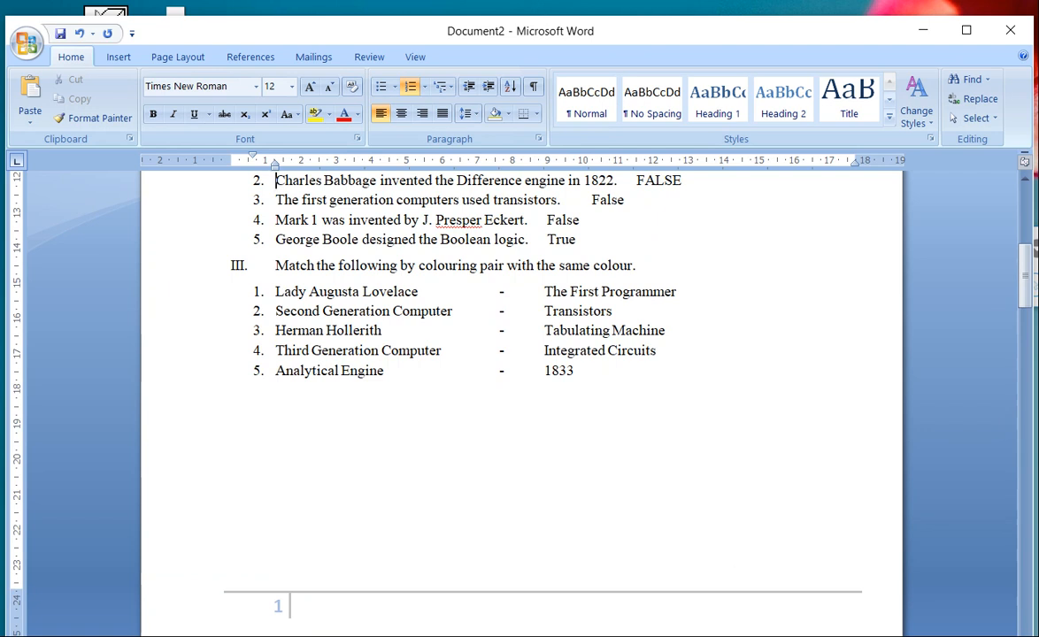
Step: Open the existing date header for editing
click(113, 60)
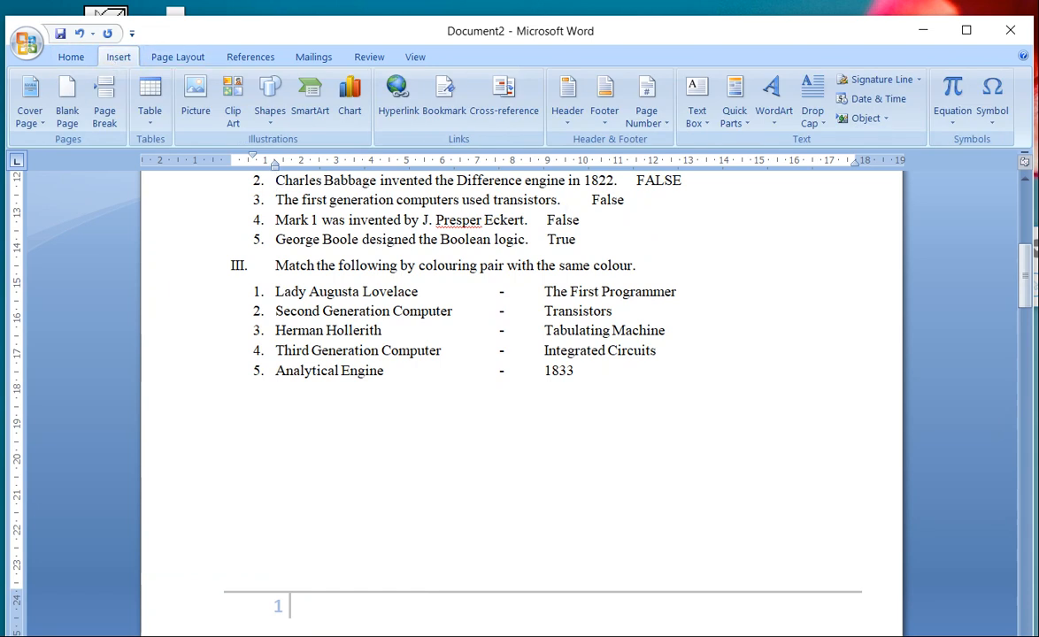
click(568, 124)
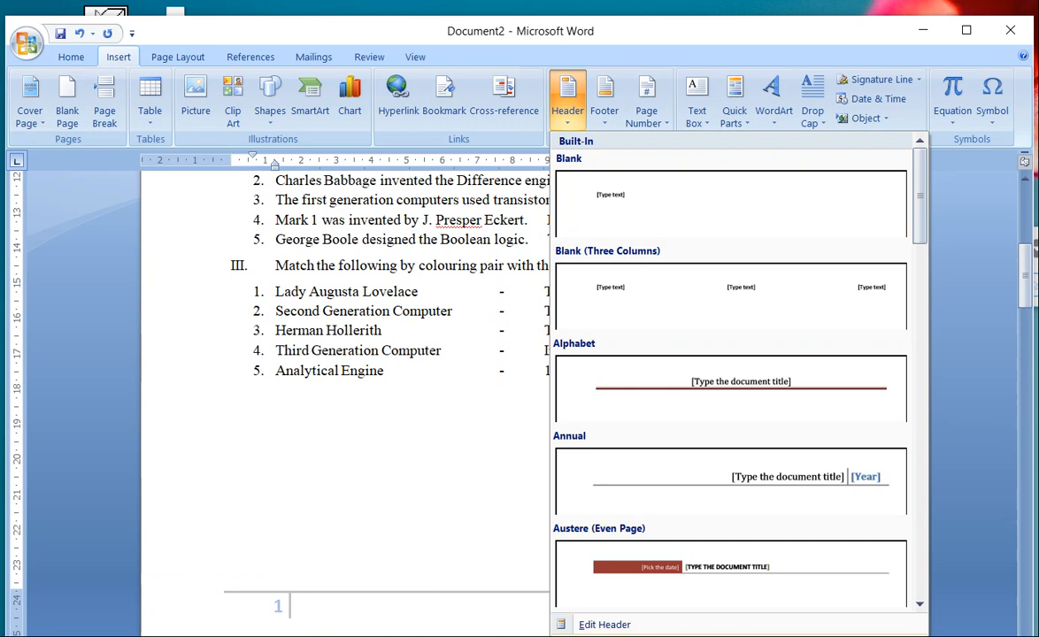
click(643, 629)
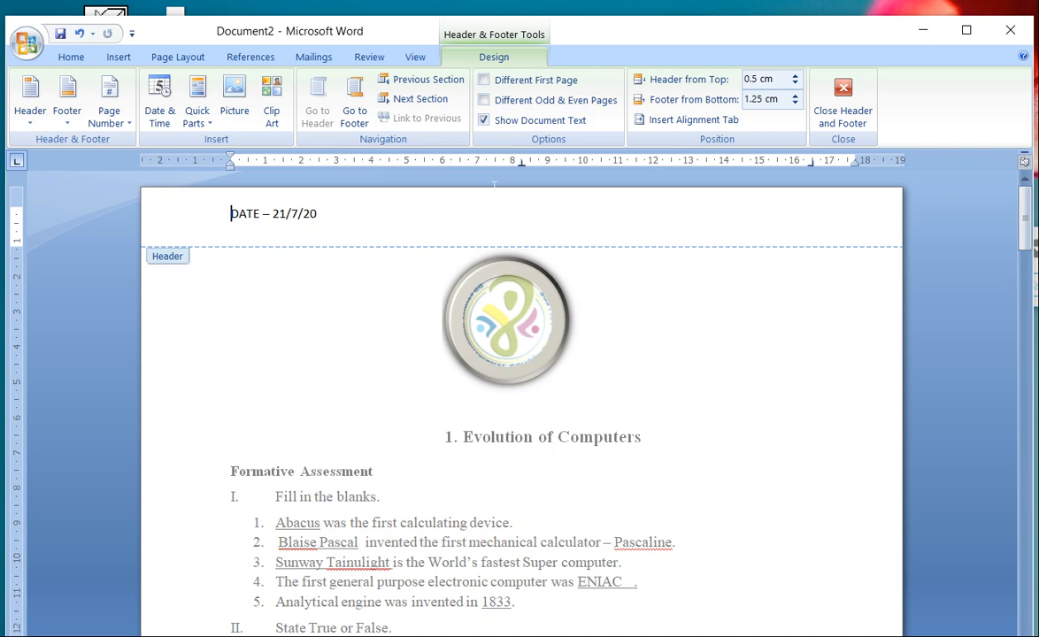
Step: Try the header at 0.9 cm from the top edge, then return it to 0.5 cm
click(796, 79)
click(796, 79)
click(796, 78)
click(796, 78)
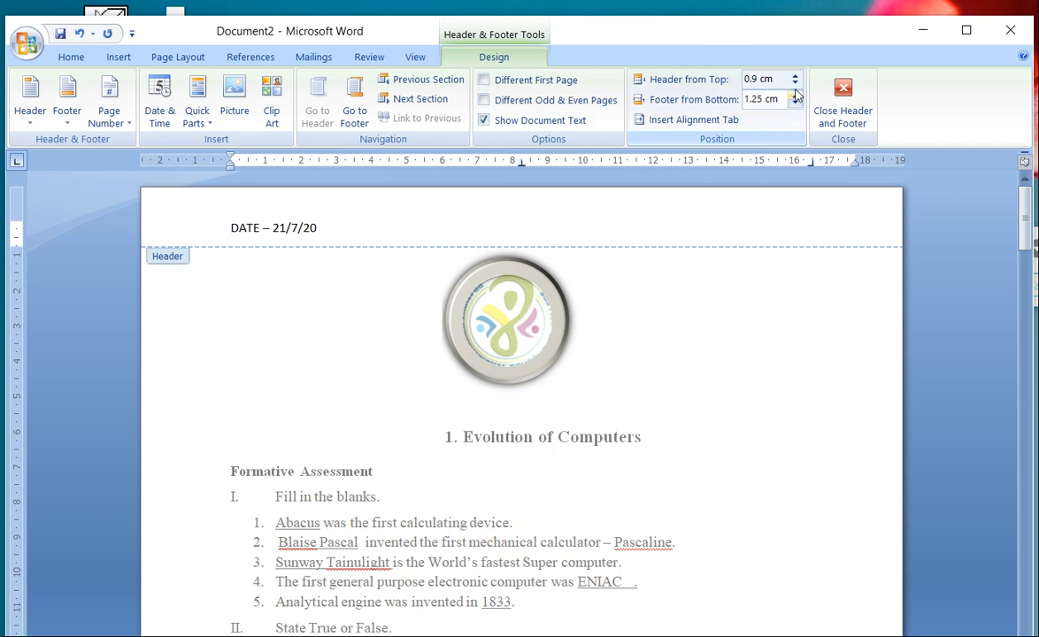
click(795, 85)
click(795, 85)
click(795, 85)
click(795, 85)
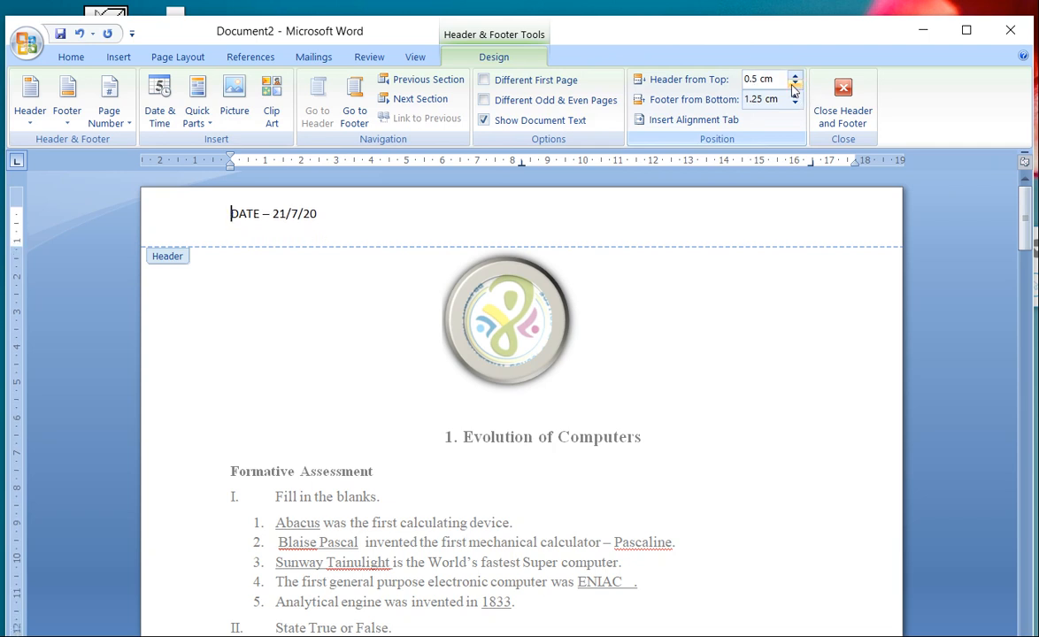
Step: Try a larger footer distance from the bottom edge, then reduce it to 1.2 cm
click(795, 95)
click(795, 94)
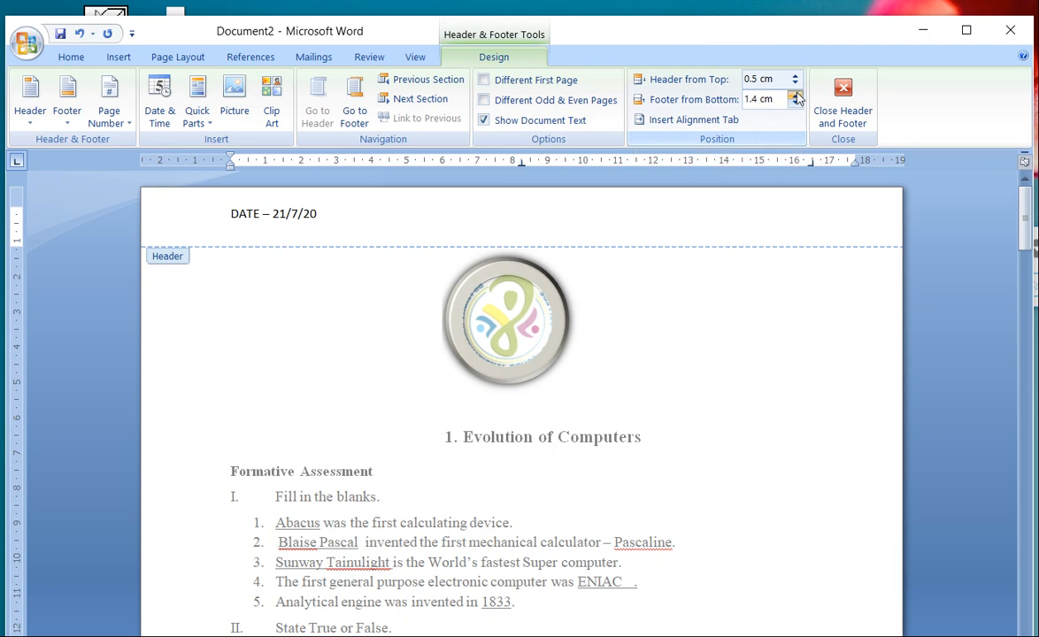
click(795, 95)
click(795, 95)
click(795, 94)
click(795, 95)
click(795, 95)
click(795, 101)
click(795, 103)
click(795, 103)
click(795, 104)
click(795, 103)
click(795, 103)
click(795, 103)
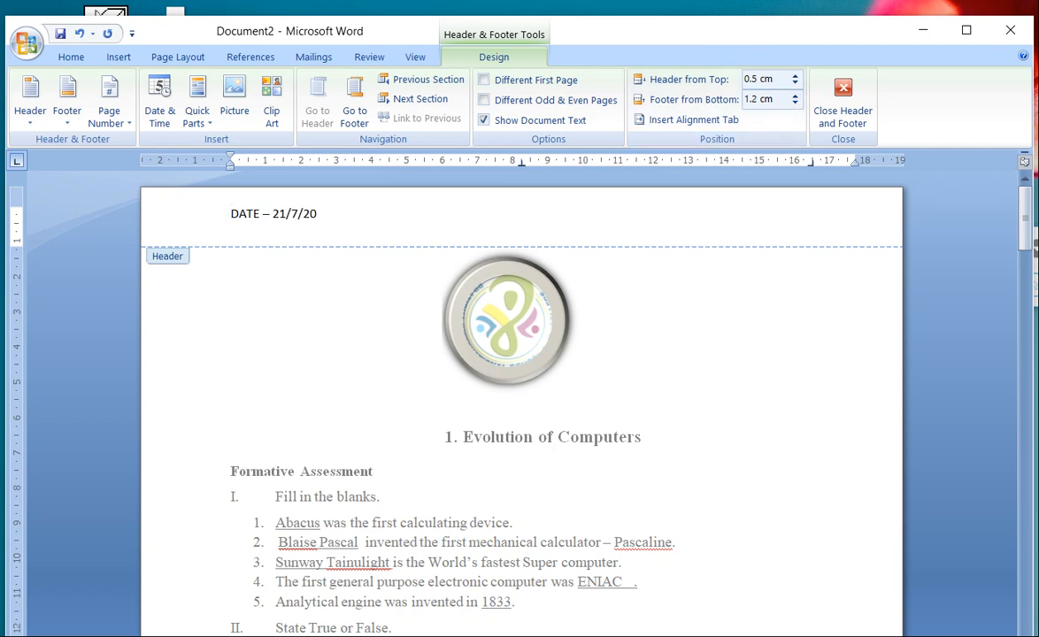
Step: With several pages in view, raise the footer to 3.9 cm from the bottom edge
scroll(523, 408, down, 3)
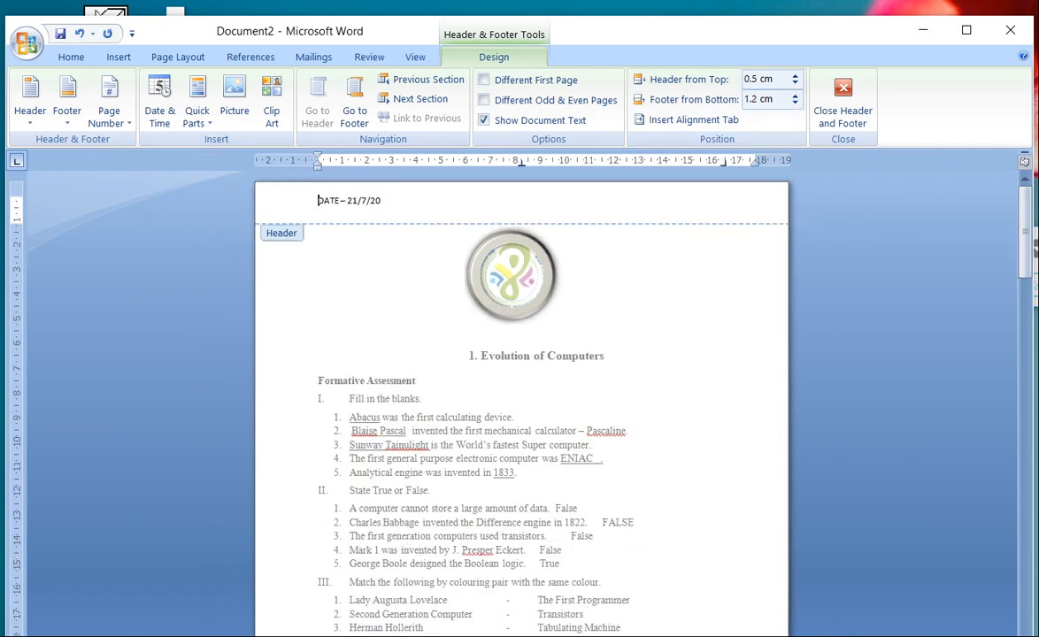
scroll(523, 407, down, 4)
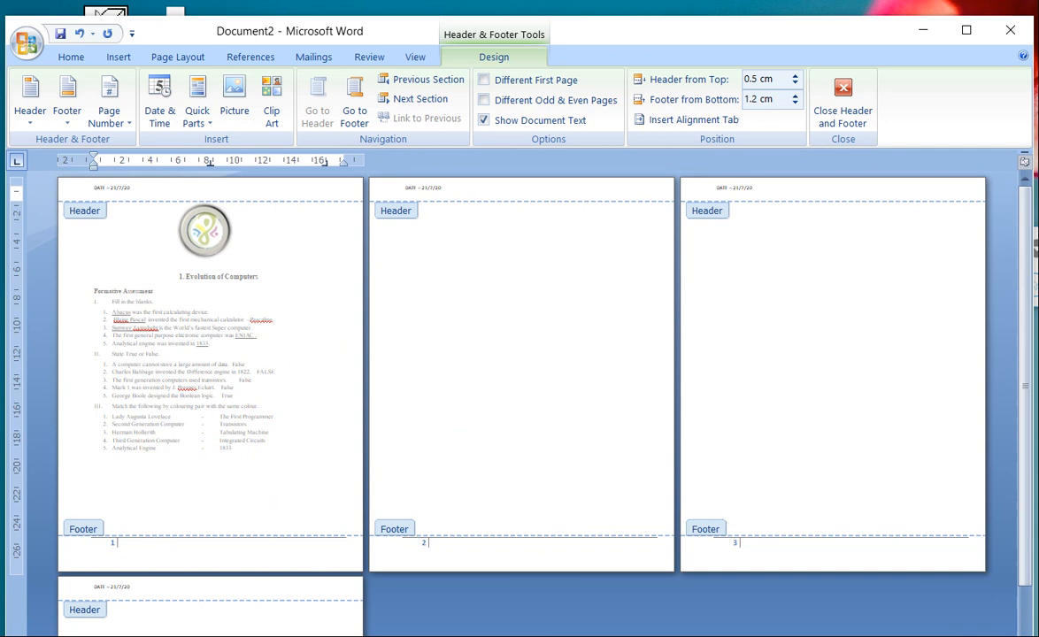
scroll(522, 407, up, 2)
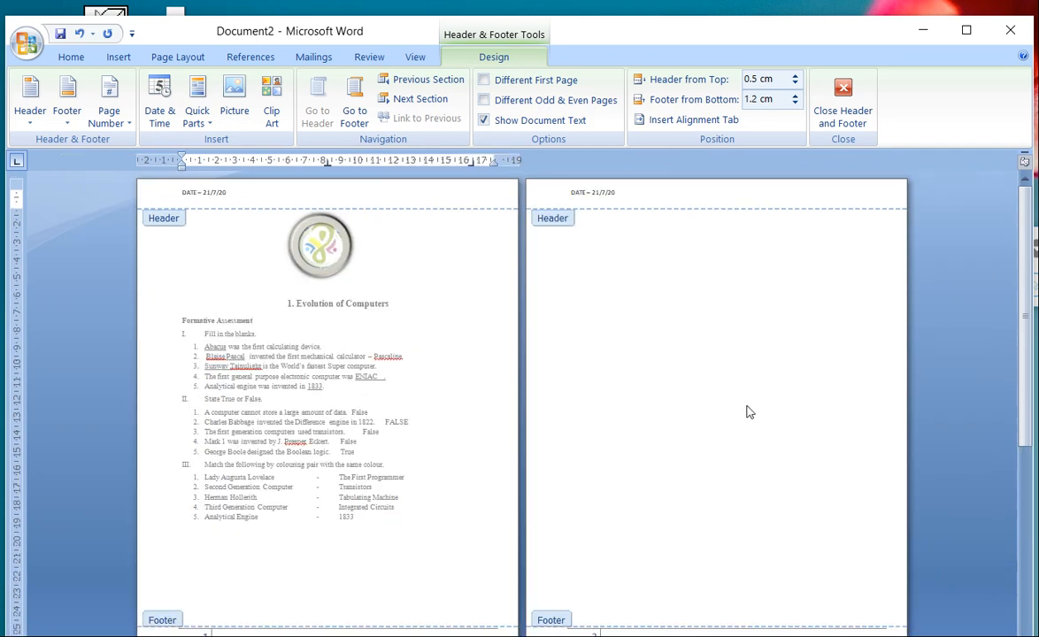
click(796, 96)
drag(795, 97, 796, 97)
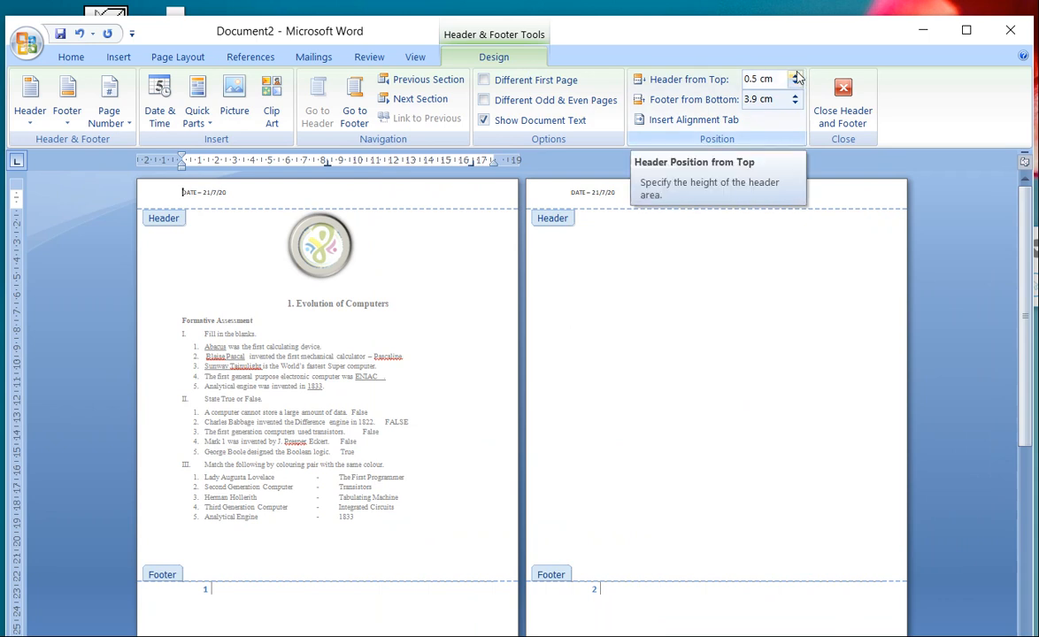
Step: Move the header down to 3.5 cm from the top edge, then reduce the distance to 1.7 cm
drag(796, 79, 796, 79)
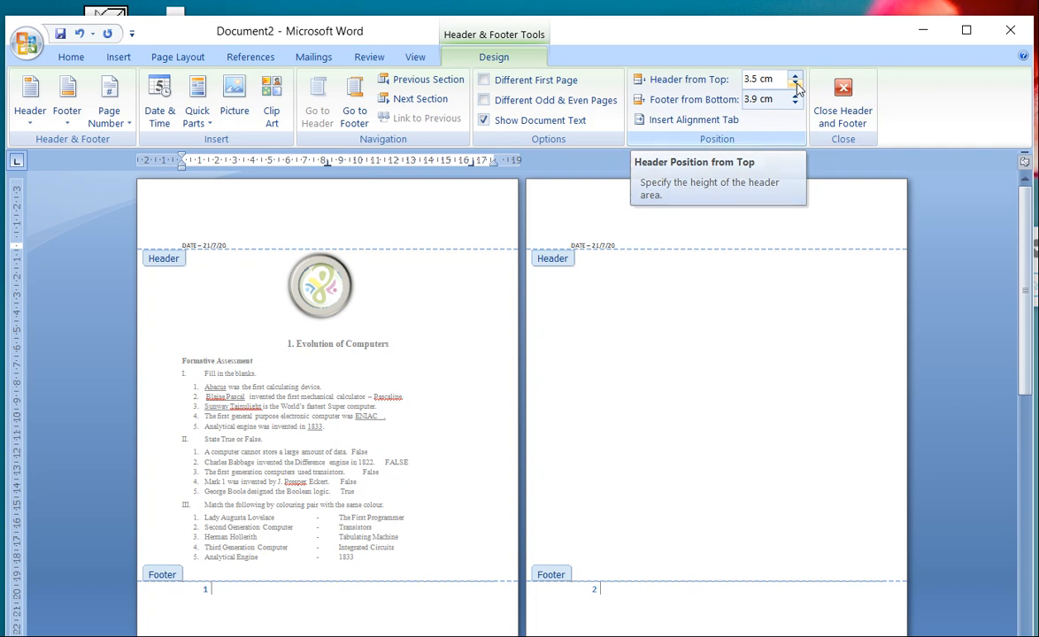
drag(796, 85, 796, 85)
click(796, 85)
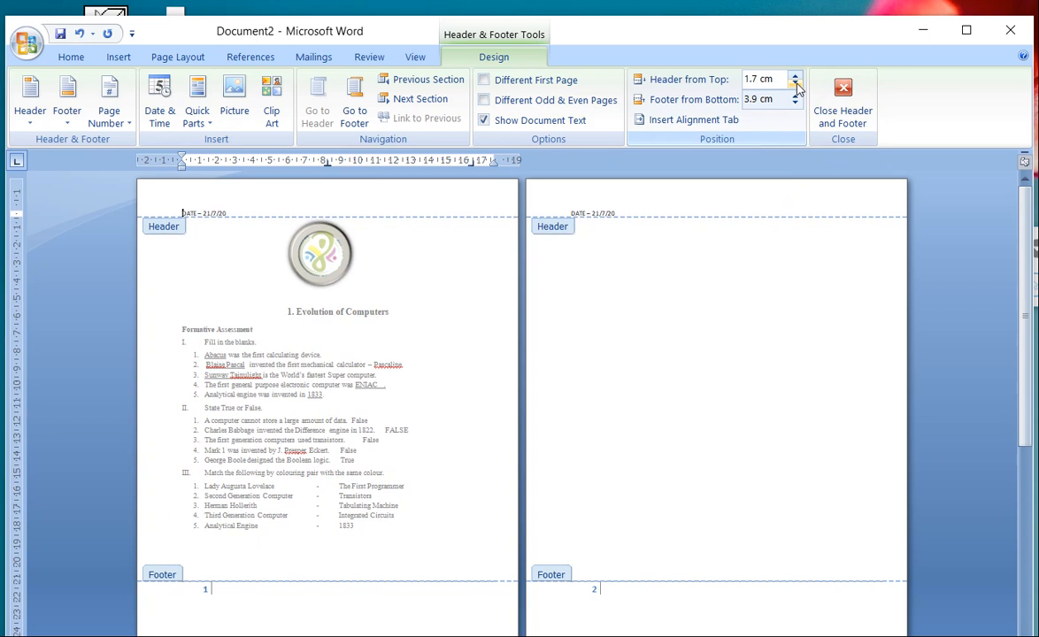
Step: Set the footer's distance from the bottom edge to 1.1 cm and close header and footer editing
click(796, 104)
drag(796, 104, 796, 104)
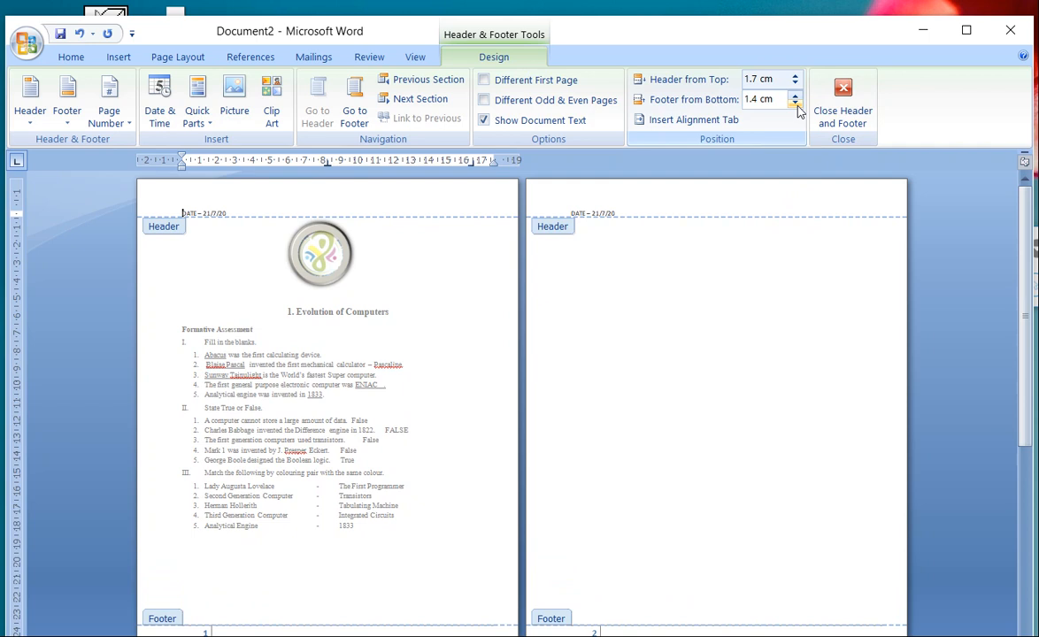
click(796, 104)
click(796, 104)
click(796, 104)
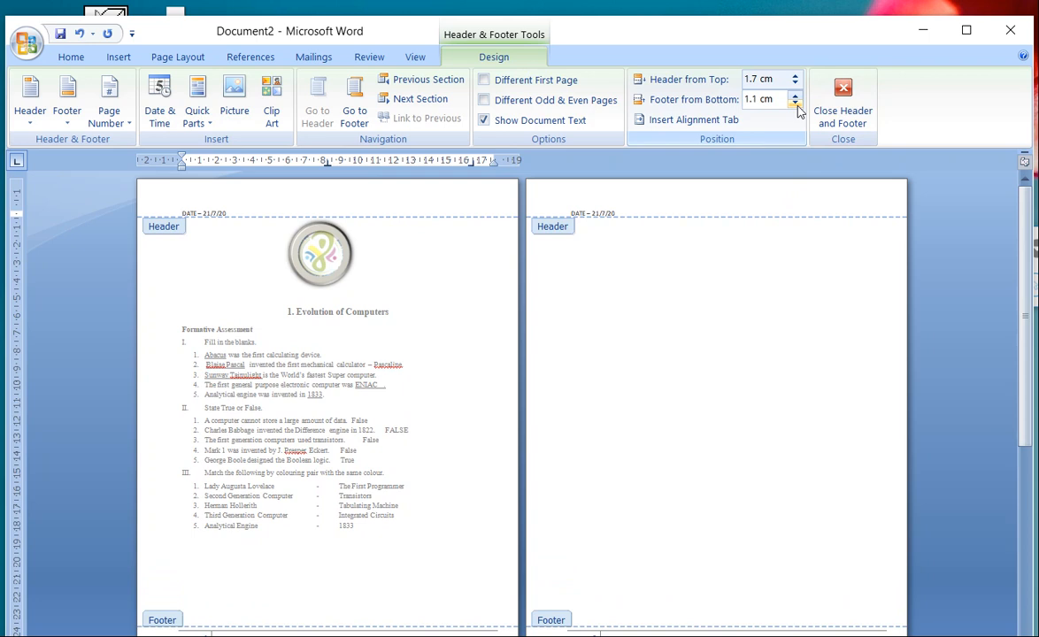
click(844, 100)
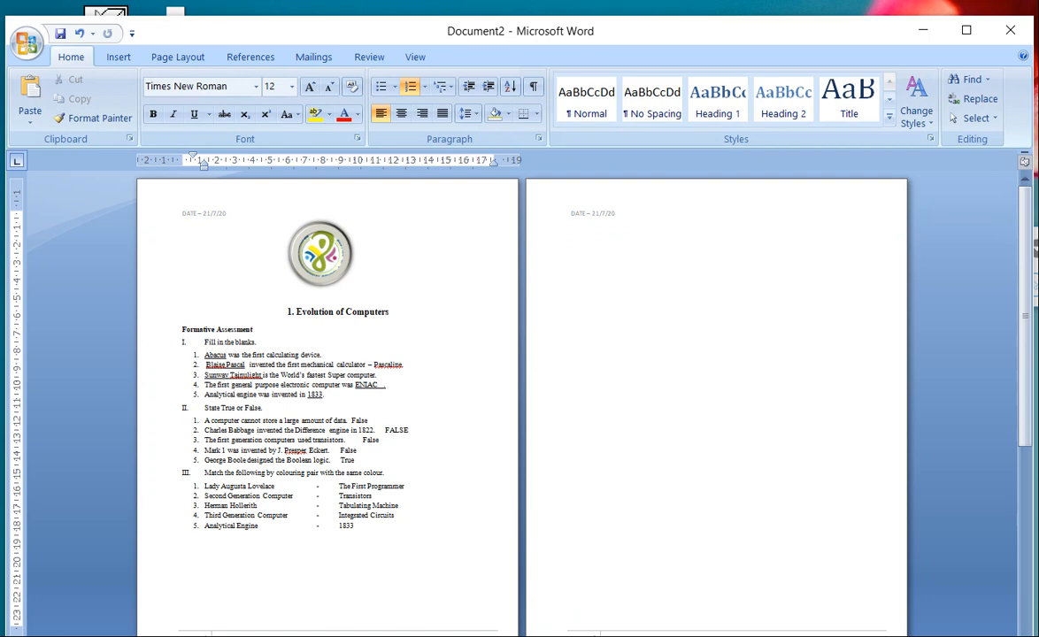
Step: Remove the date header from all pages of the Evolution of Computers worksheet
scroll(523, 398, up, 4)
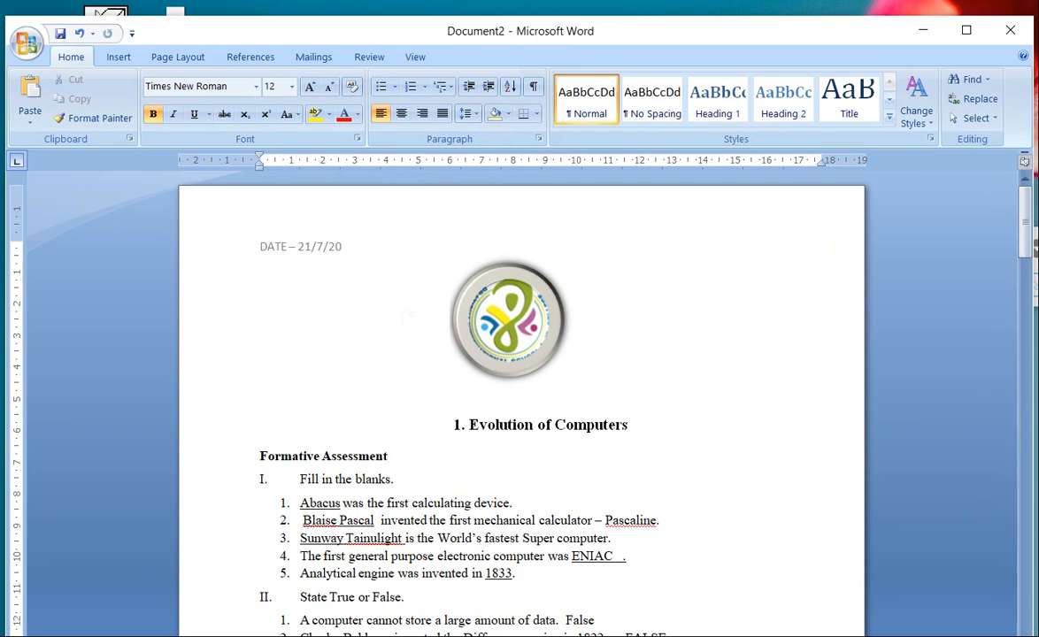
click(116, 56)
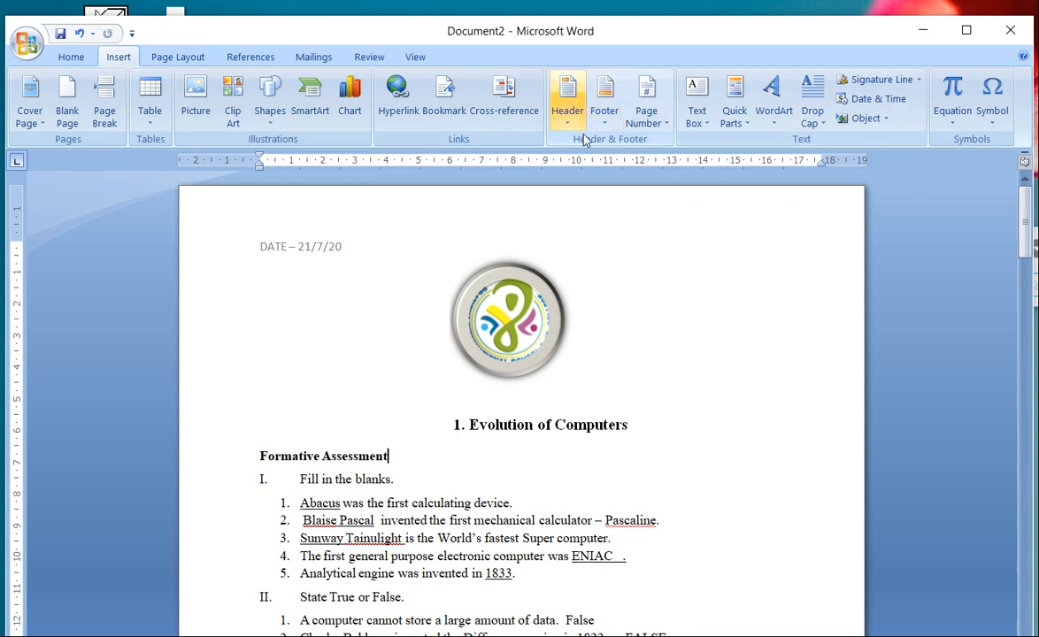
click(565, 125)
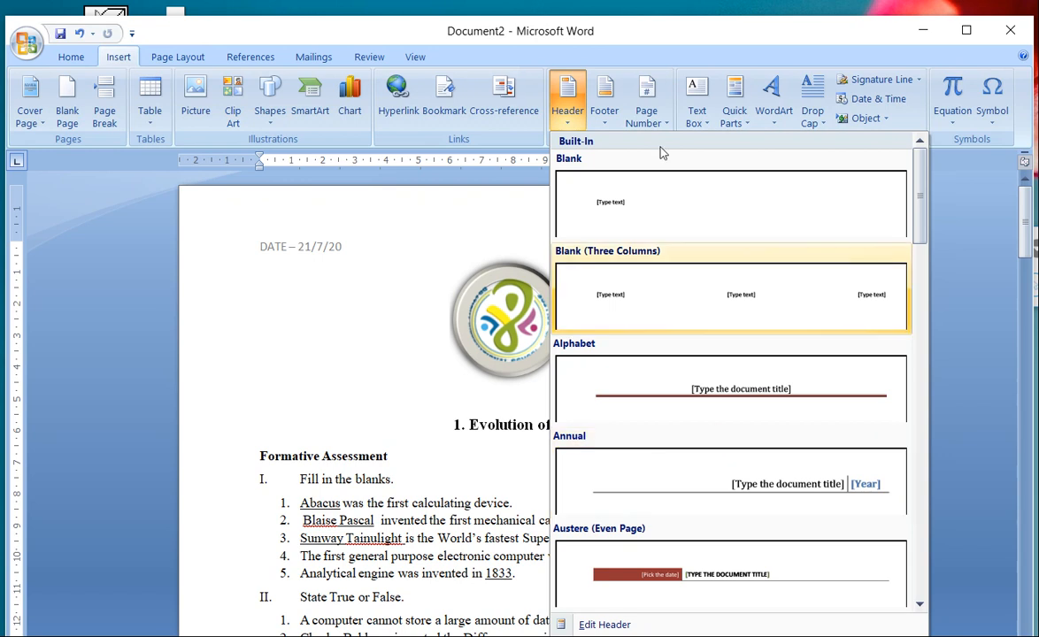
drag(576, 25, 581, 1)
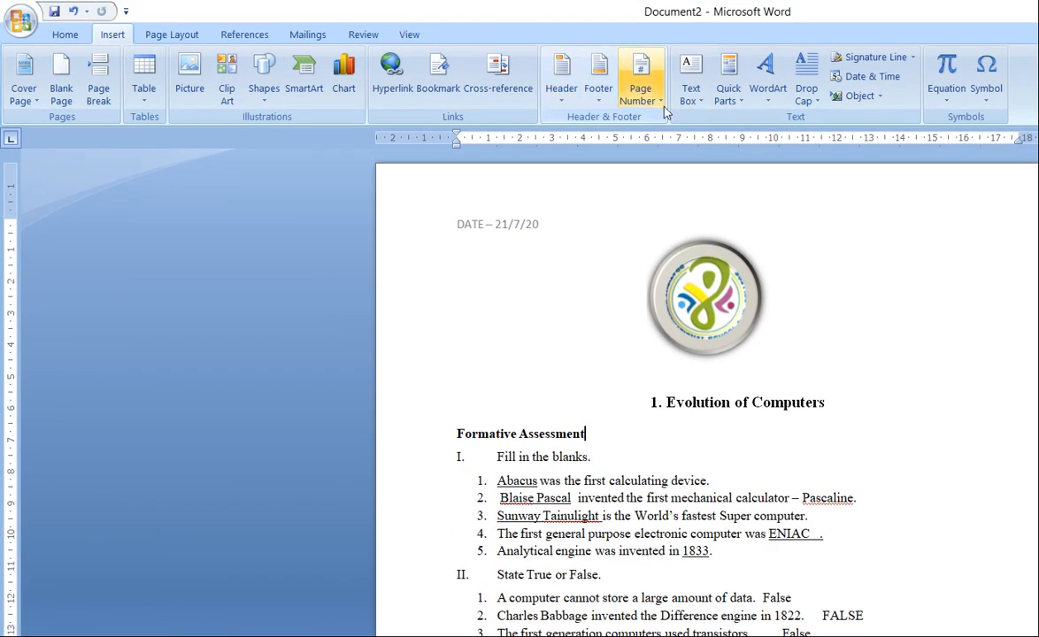
click(568, 100)
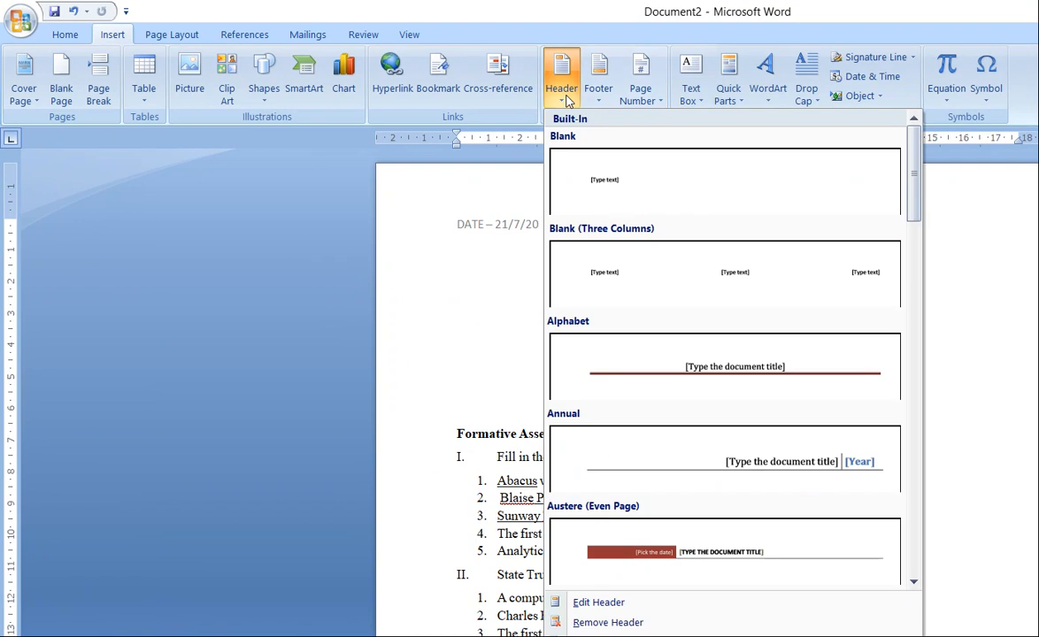
click(584, 626)
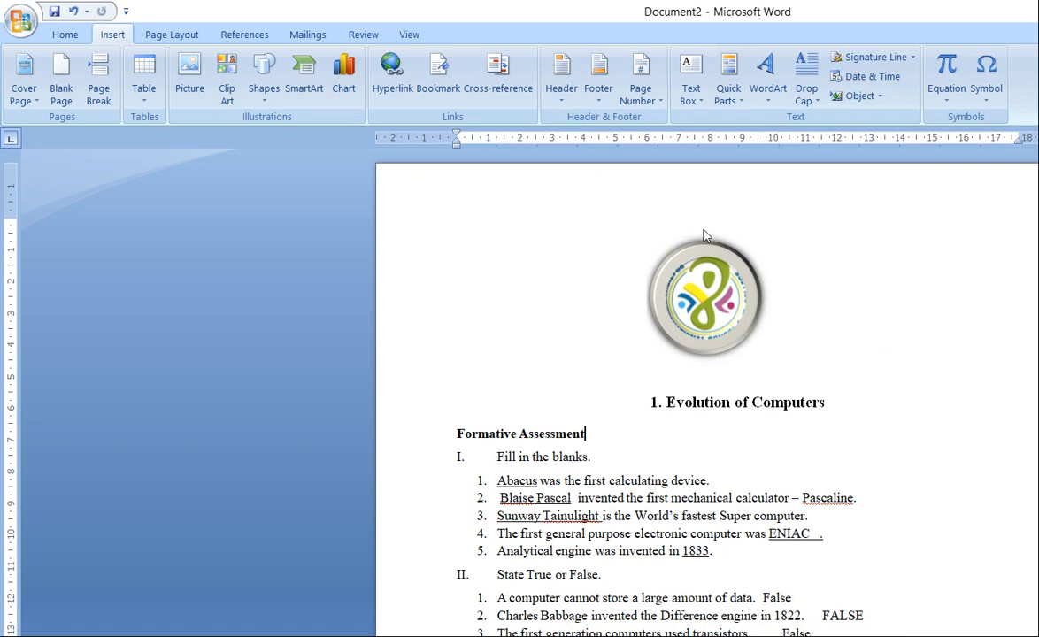
Step: Check the page-numbered footer at the end of the first page and remove it from the document
click(599, 89)
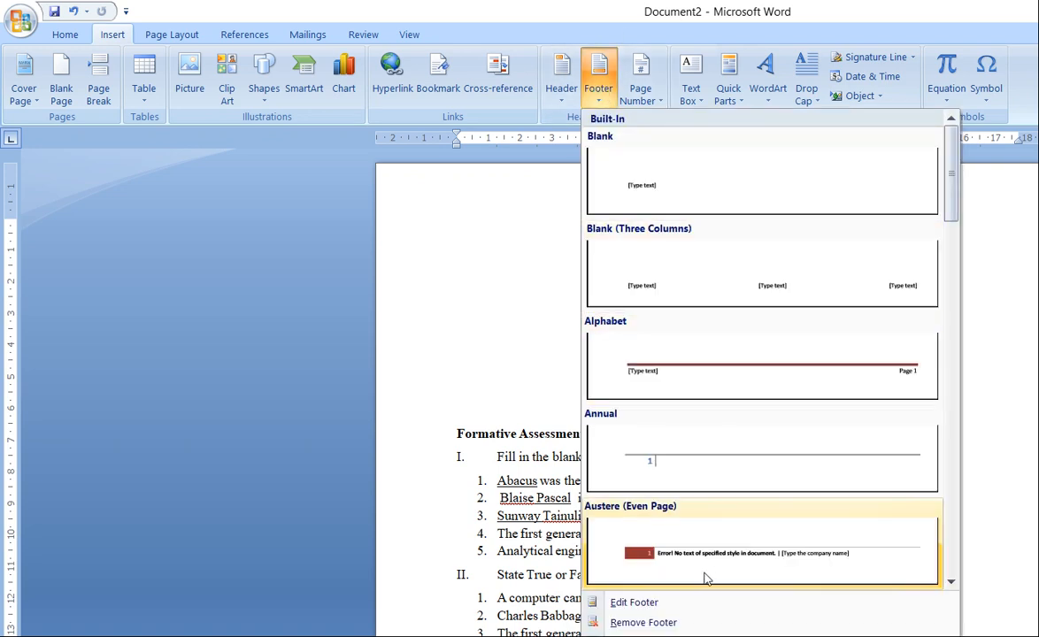
click(978, 392)
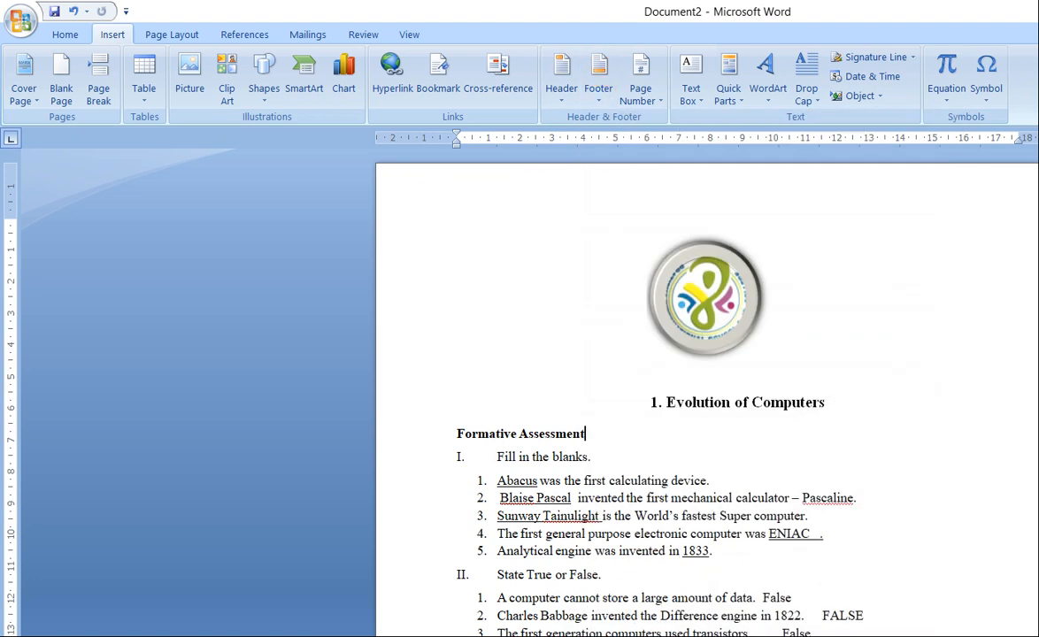
scroll(709, 392, down, 10)
scroll(708, 390, up, 7)
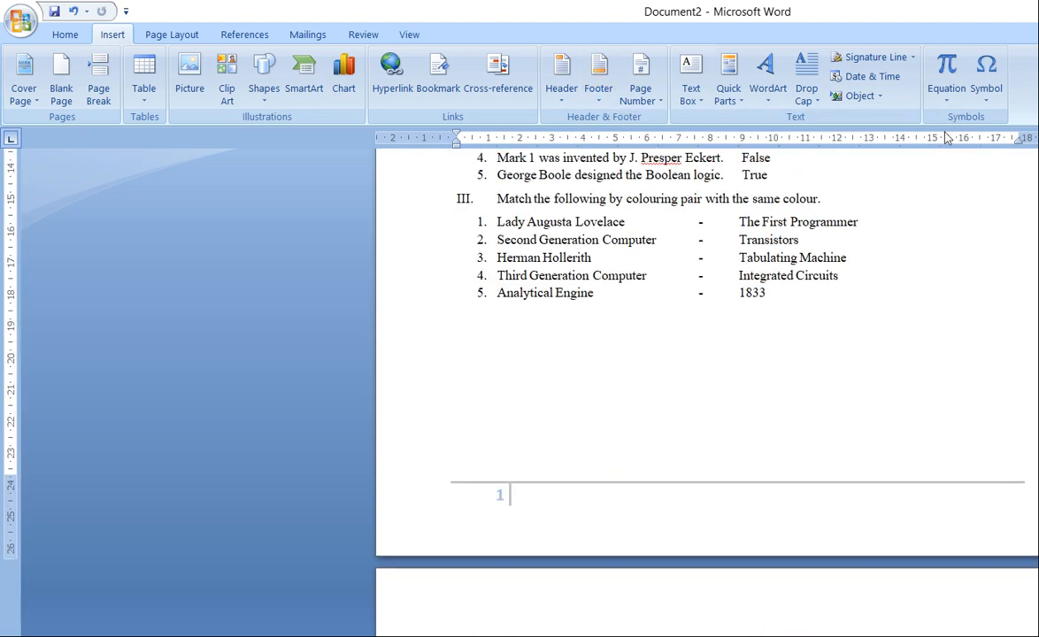
click(599, 93)
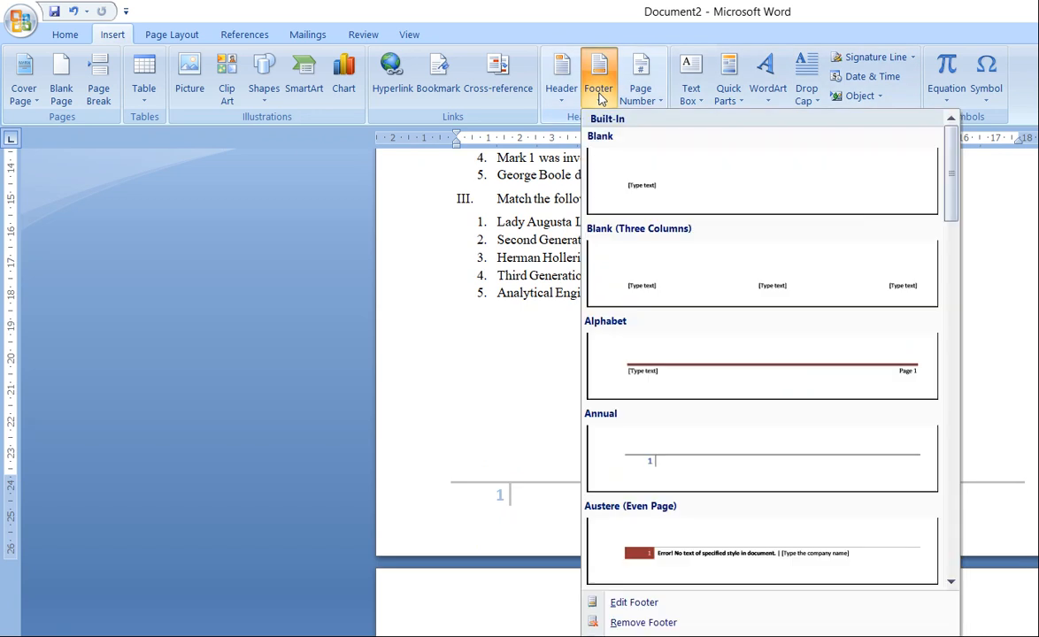
click(617, 624)
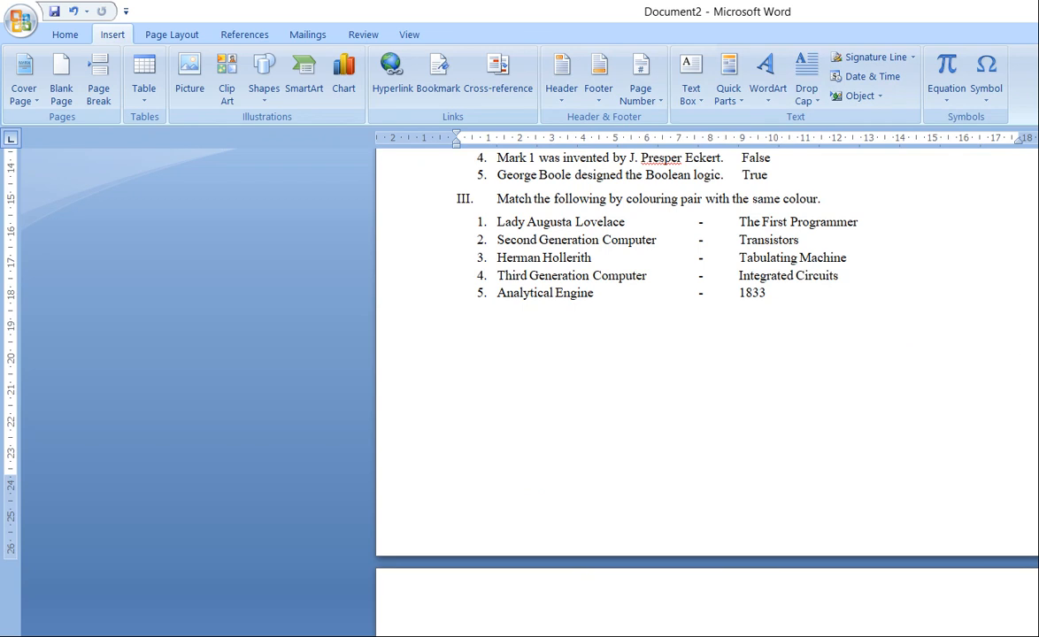
scroll(707, 393, up, 10)
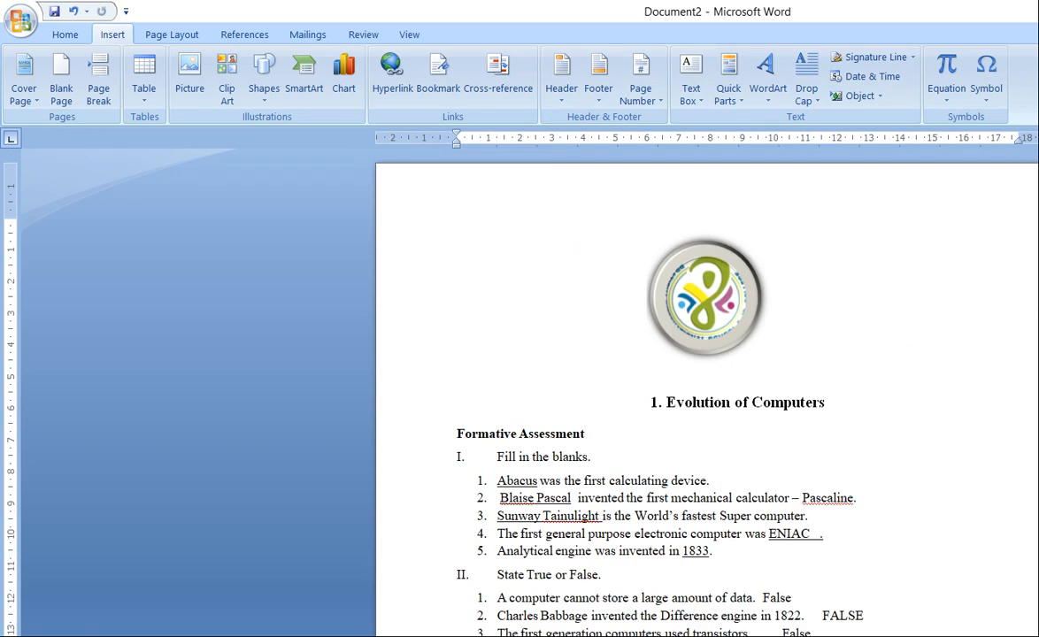
key(super+Down)
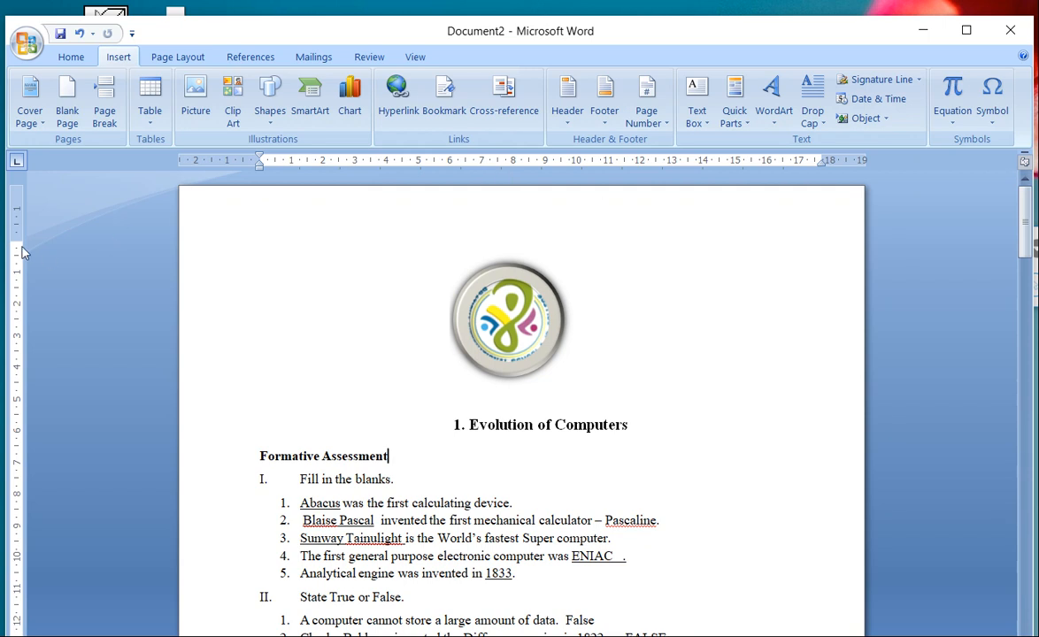
drag(16, 232, 15, 208)
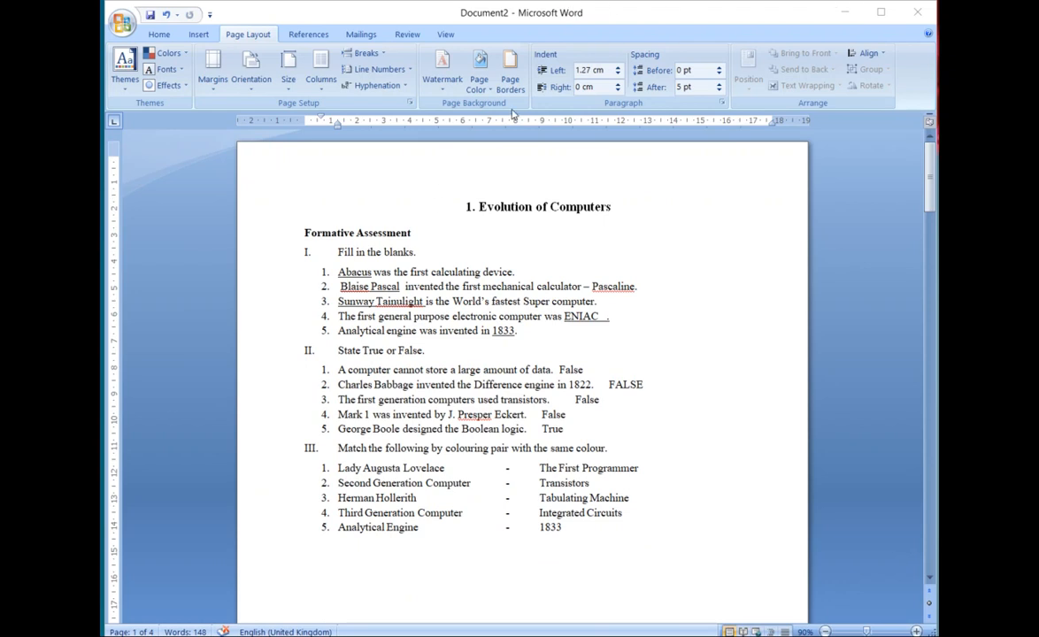
click(169, 41)
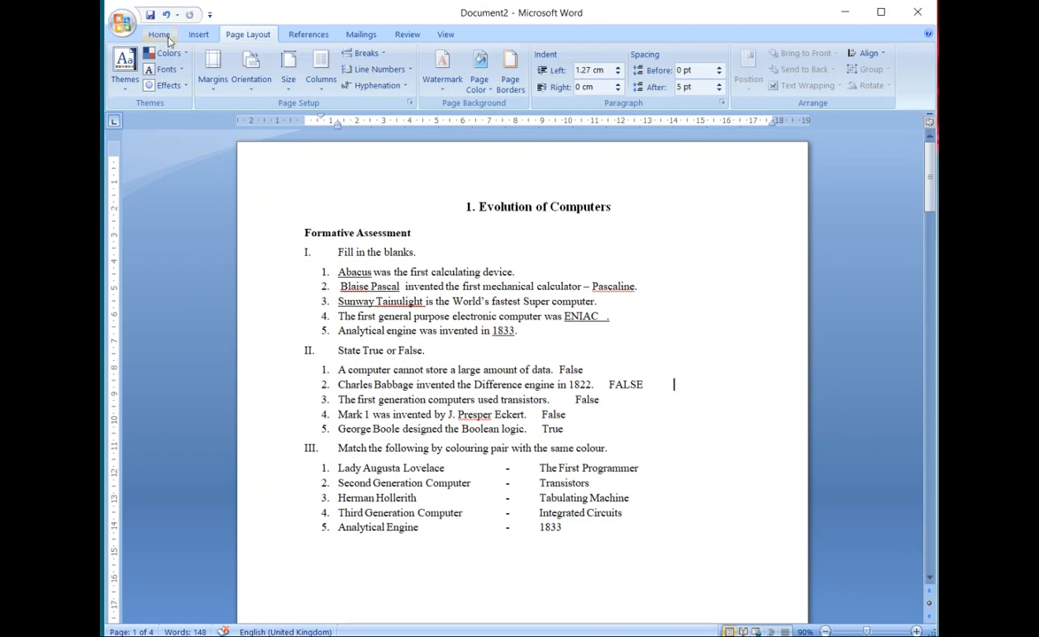
click(163, 36)
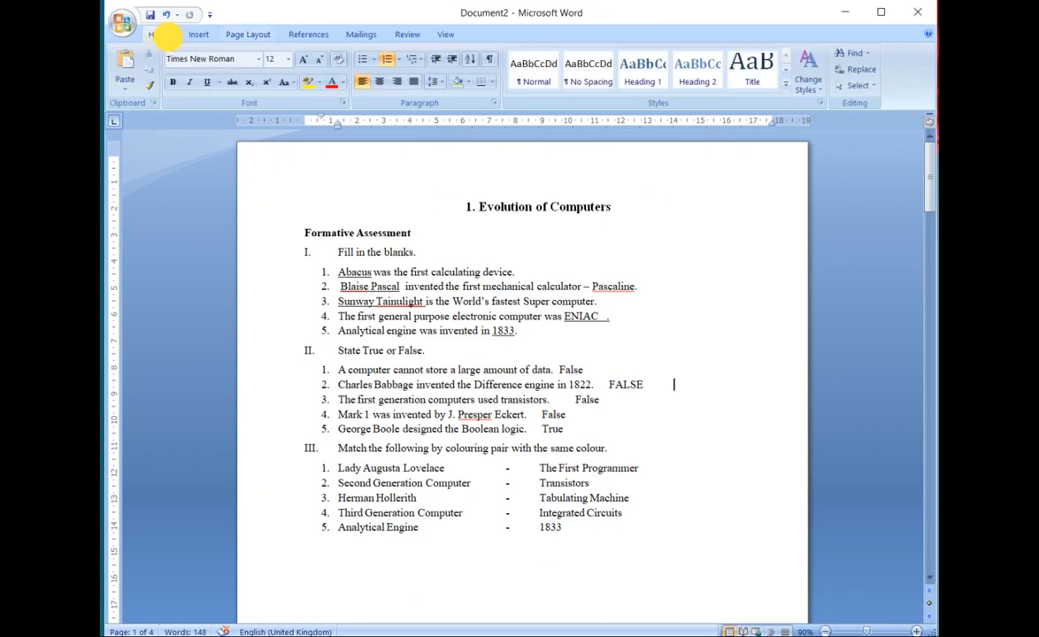
click(253, 38)
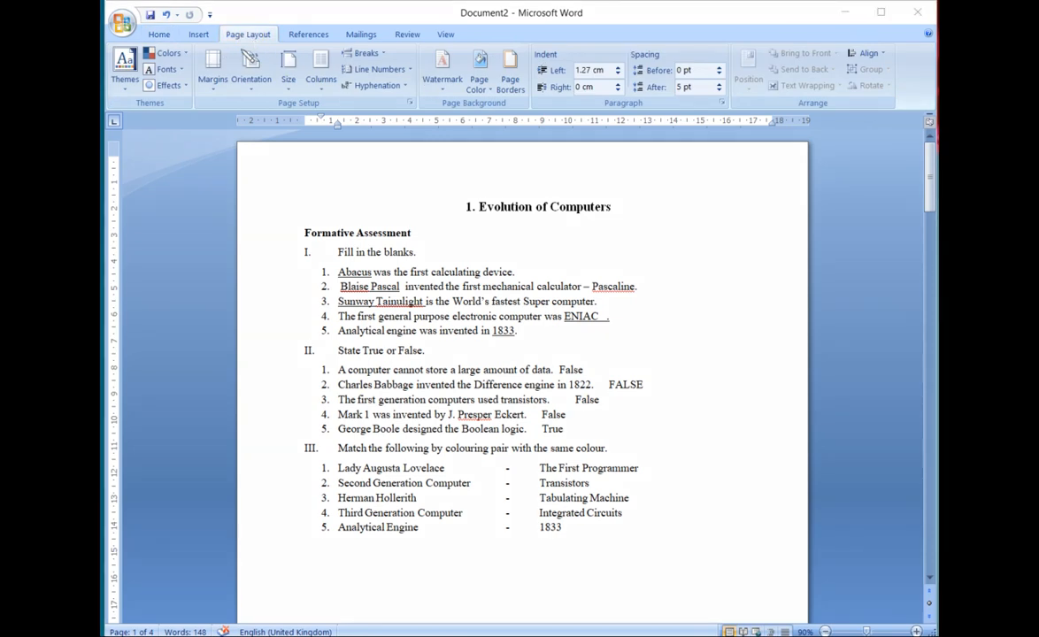
mouse_move(266, 44)
mouse_down()
mouse_move(221, 45)
mouse_move(225, 21)
mouse_move(282, 25)
mouse_move(284, 55)
mouse_up()
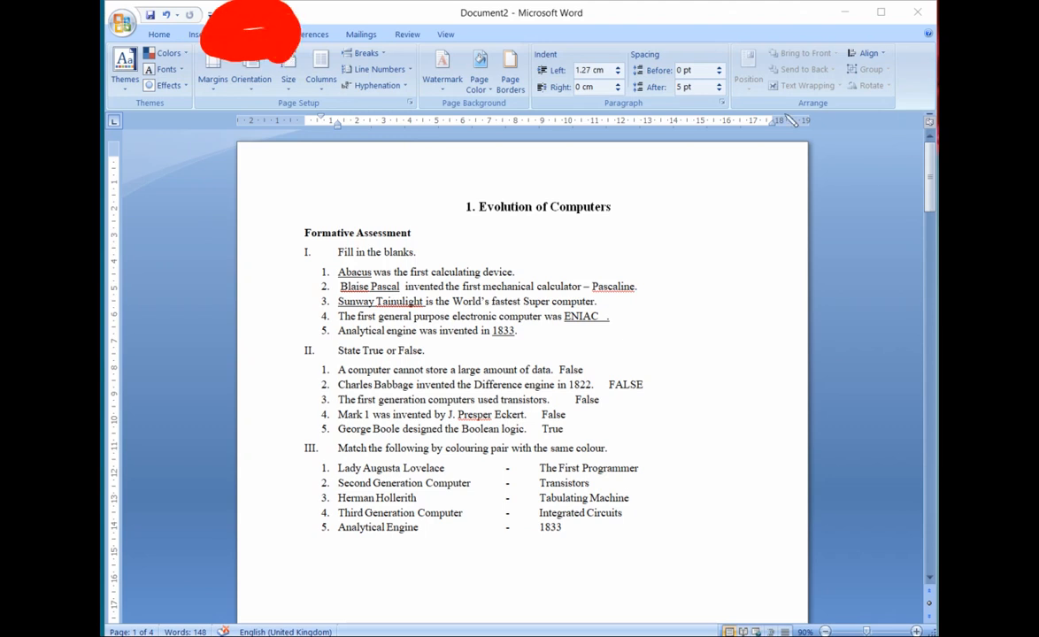
key(Escape)
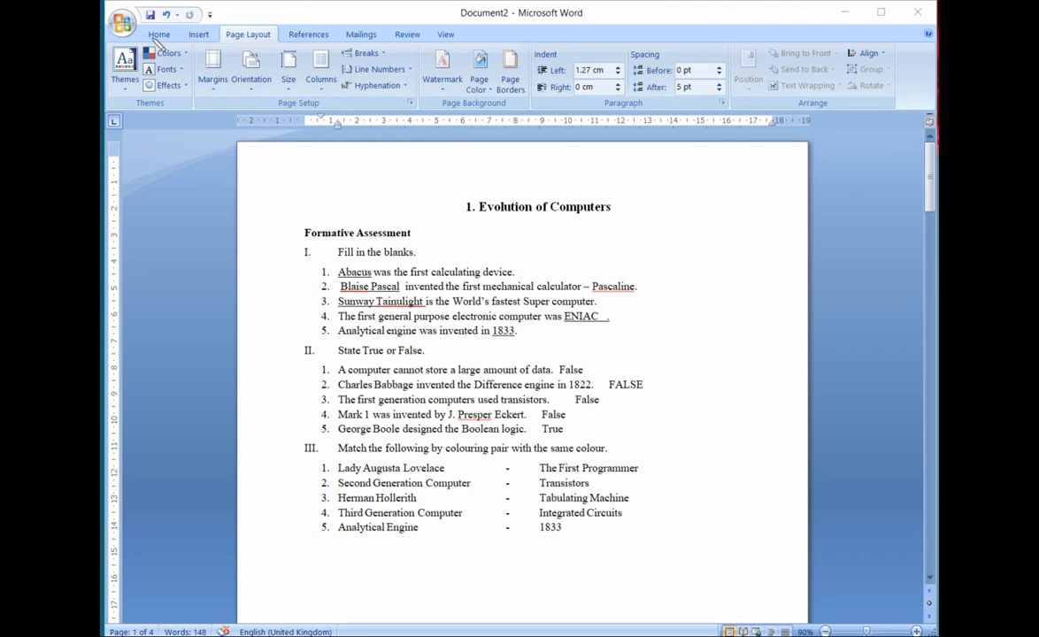
mouse_move(227, 42)
mouse_down()
mouse_move(280, 37)
mouse_move(250, 18)
mouse_move(221, 20)
mouse_move(214, 36)
mouse_move(232, 43)
mouse_up()
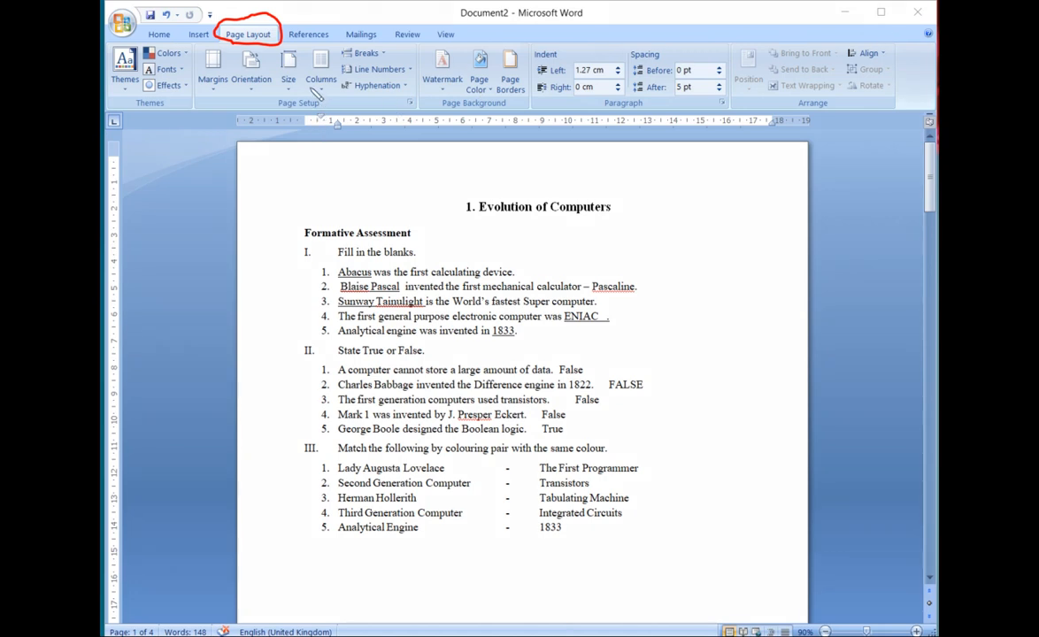
mouse_move(310, 89)
mouse_down()
mouse_move(351, 92)
mouse_move(337, 53)
mouse_move(314, 43)
mouse_move(290, 53)
mouse_move(310, 92)
mouse_up()
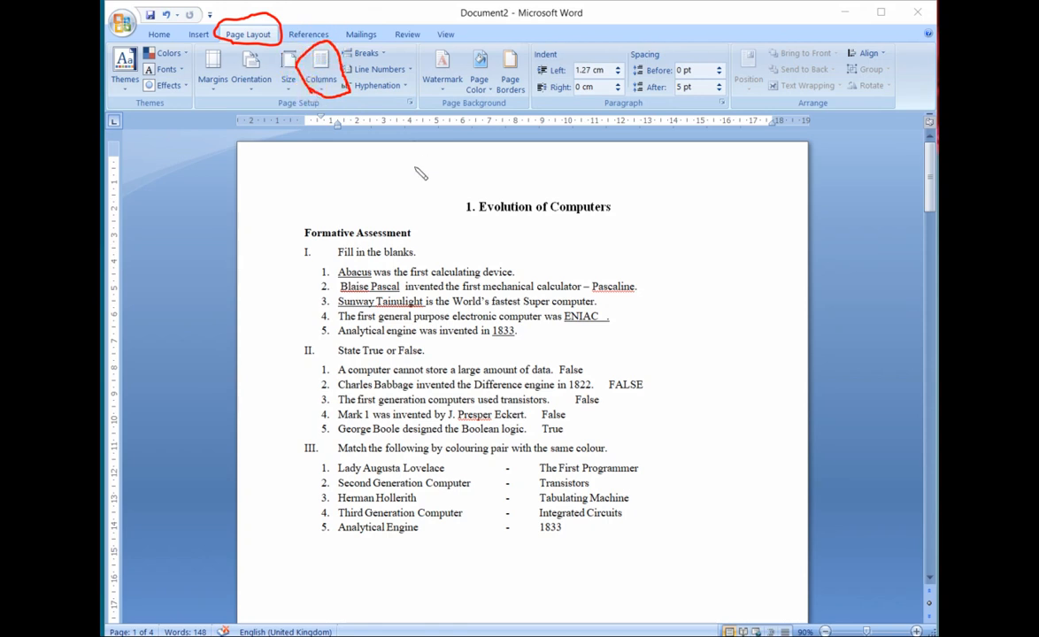
Step: Lay out the whole document in two equal-width columns with 1.1 cm spacing between them
click(321, 77)
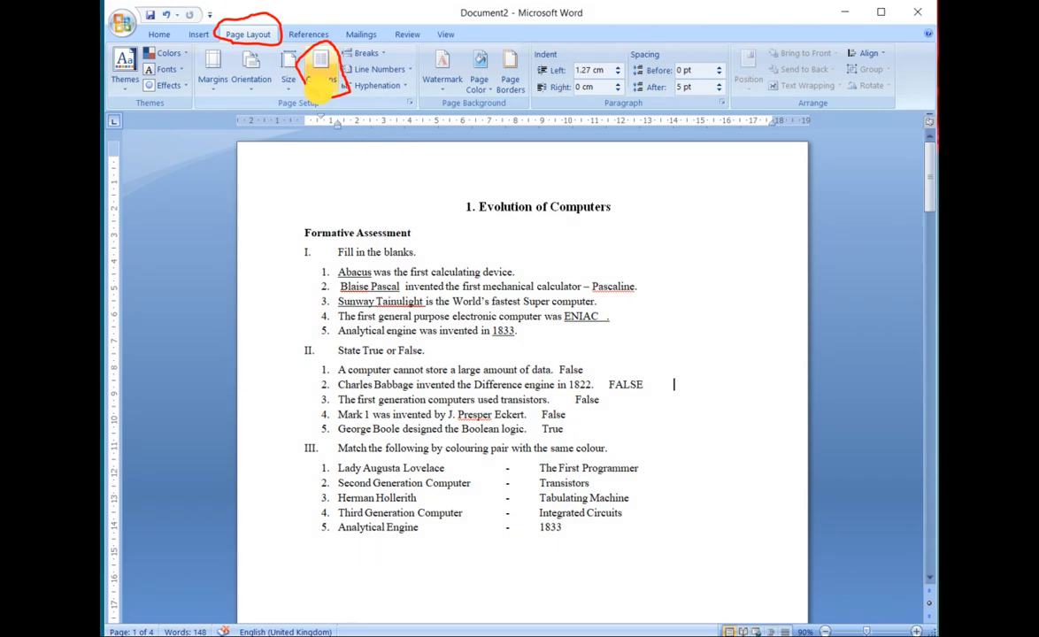
click(321, 75)
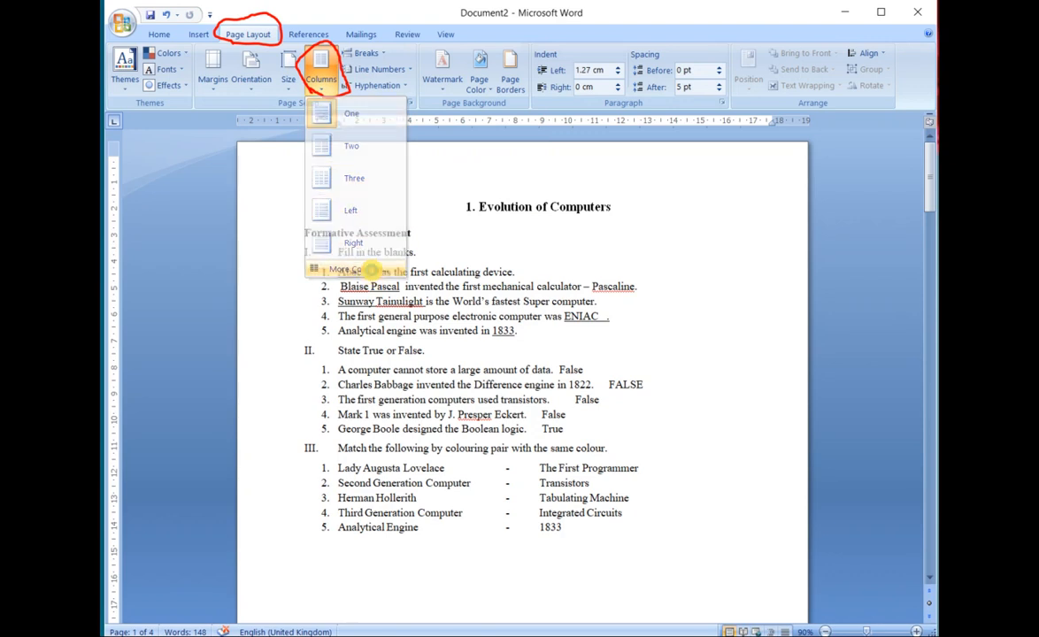
click(372, 270)
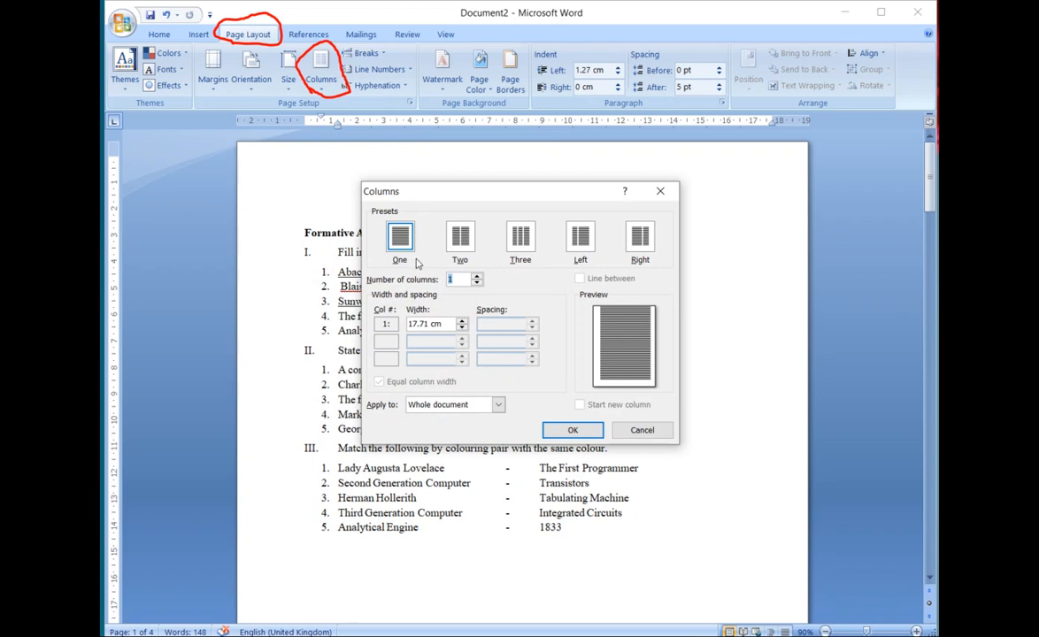
click(528, 181)
click(460, 239)
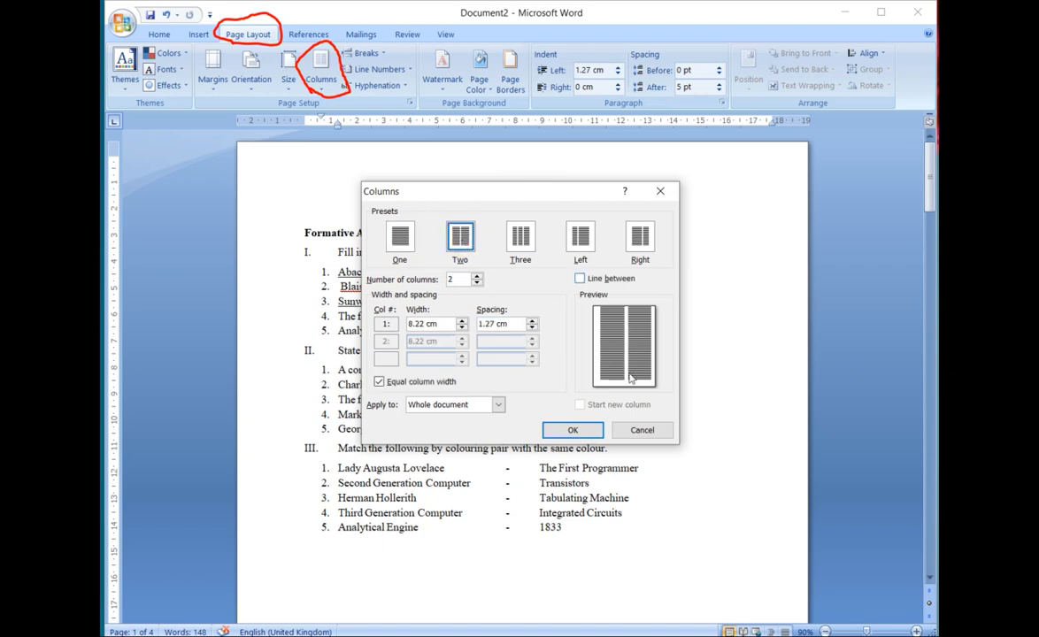
click(532, 328)
click(532, 329)
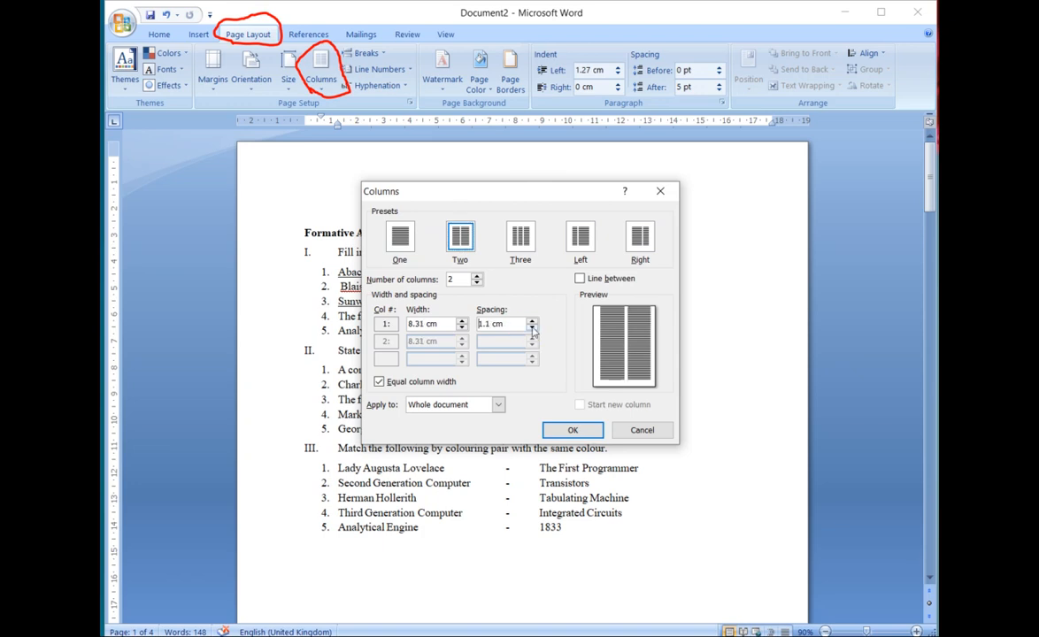
click(456, 325)
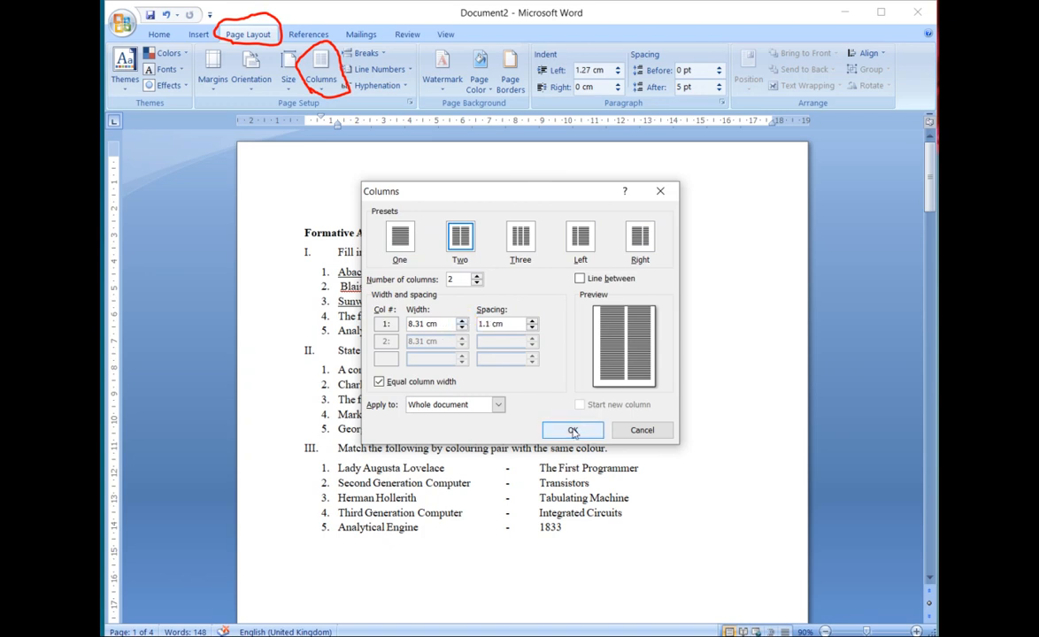
click(572, 429)
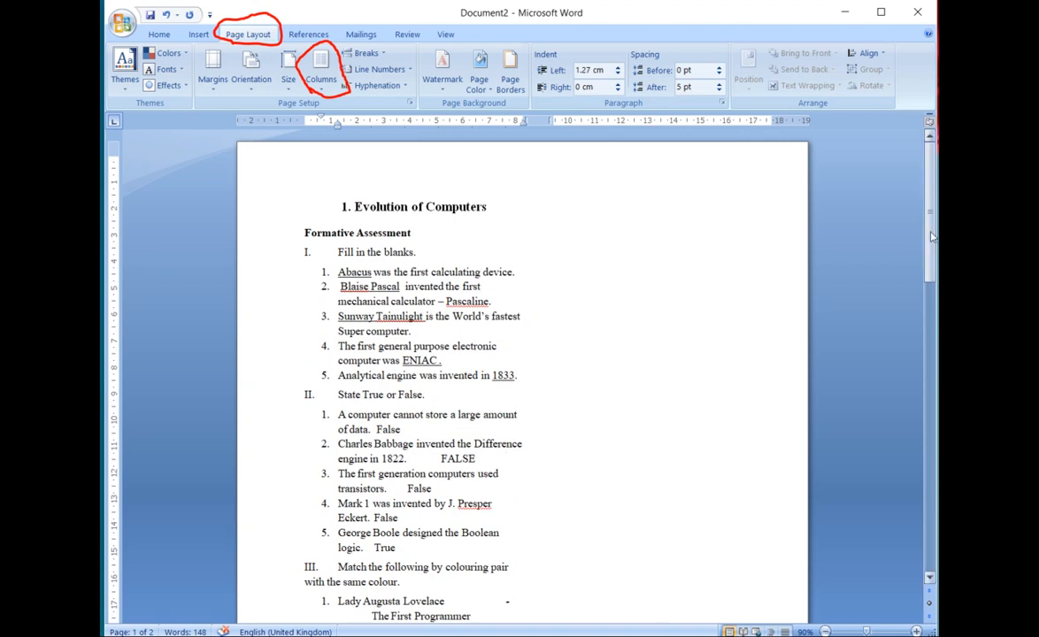
Step: Copy the Fill in the blanks section with its five items and paste it into the second column beside the original
drag(923, 268, 923, 202)
drag(338, 252, 539, 390)
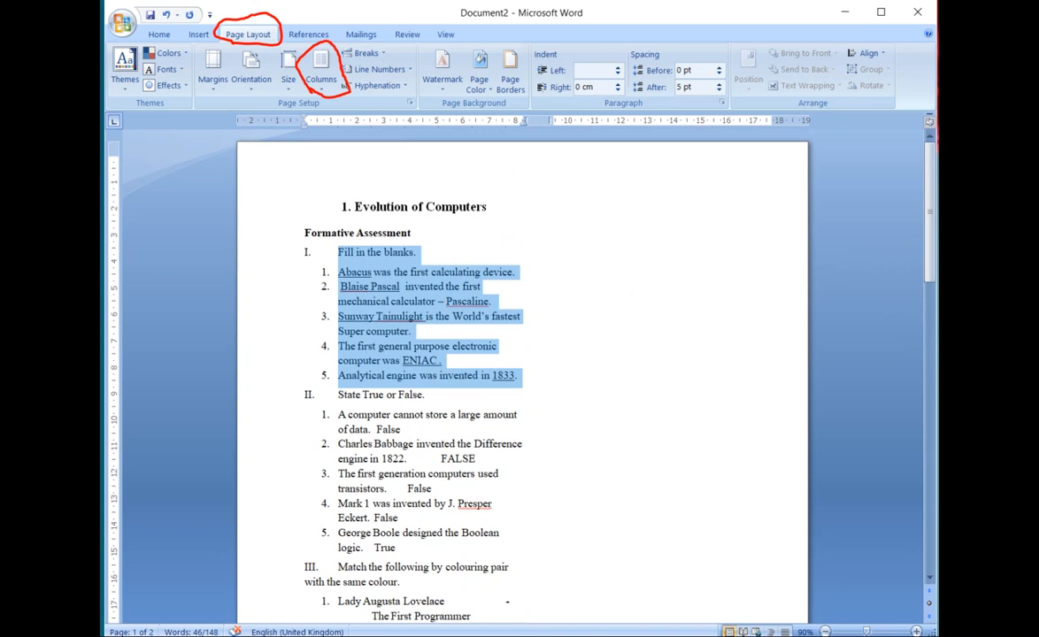
key(ctrl+c)
click(591, 226)
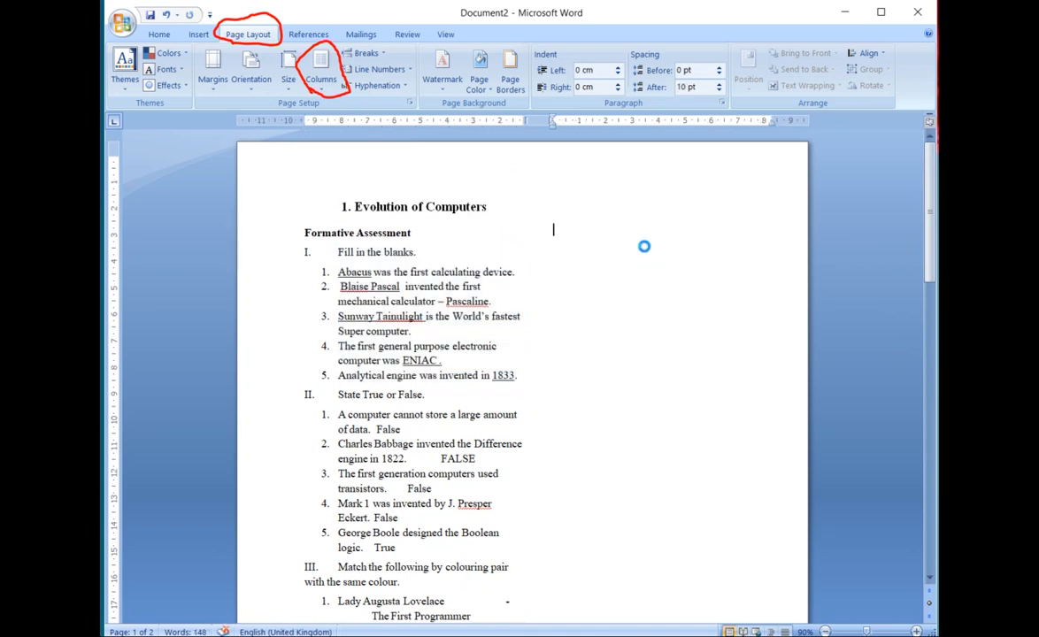
key(ctrl+v)
click(658, 377)
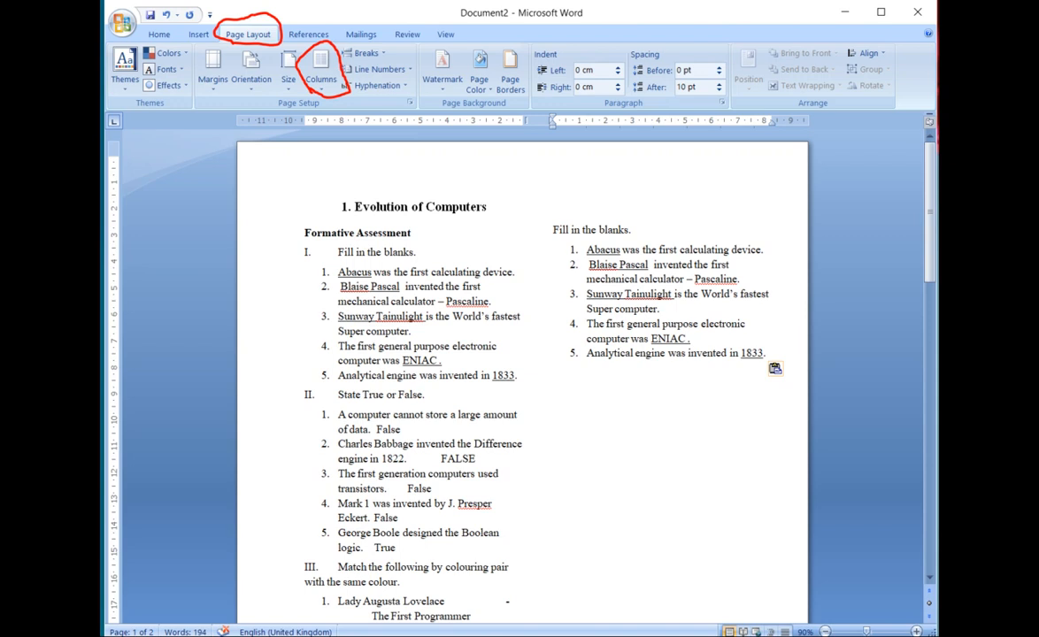
Step: Change the document layout to three columns using the Three preset
click(322, 75)
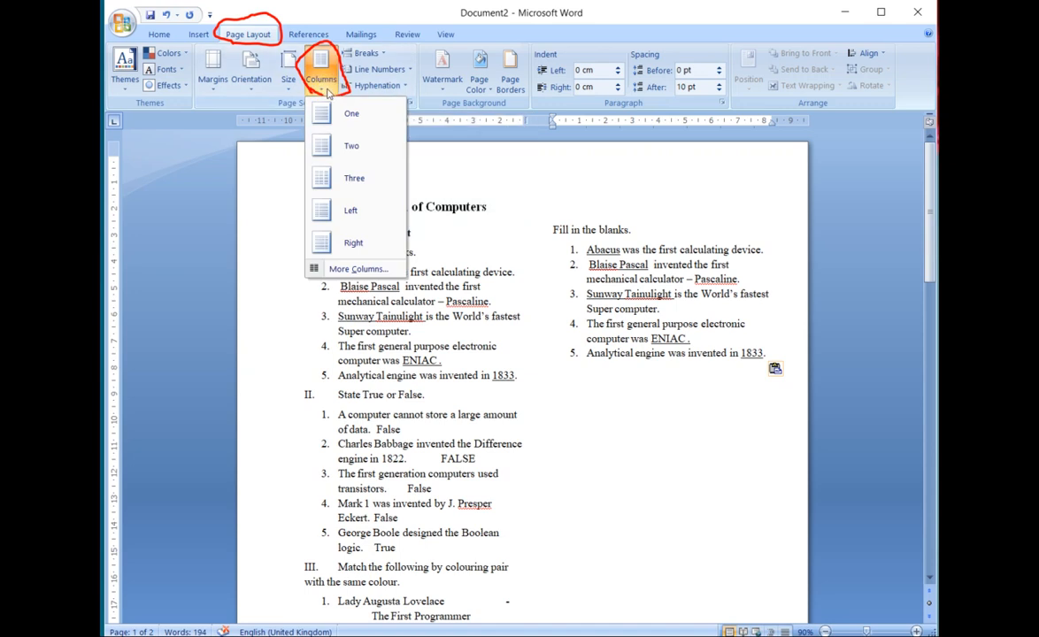
click(347, 180)
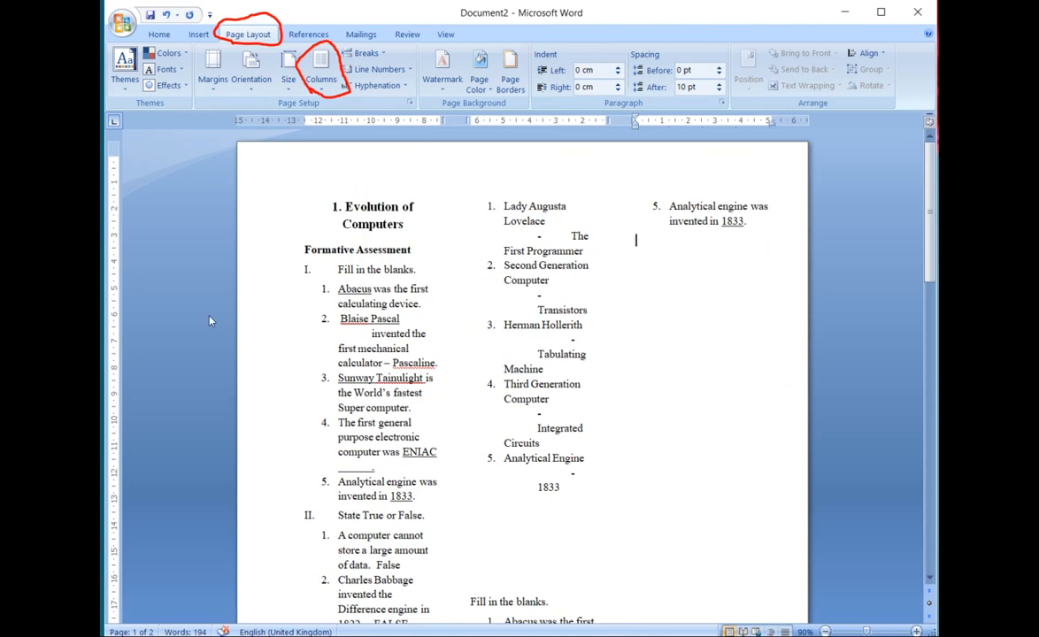
Step: Copy the Fill in the blanks heading with its first four items and paste it into the third column
drag(337, 271, 438, 456)
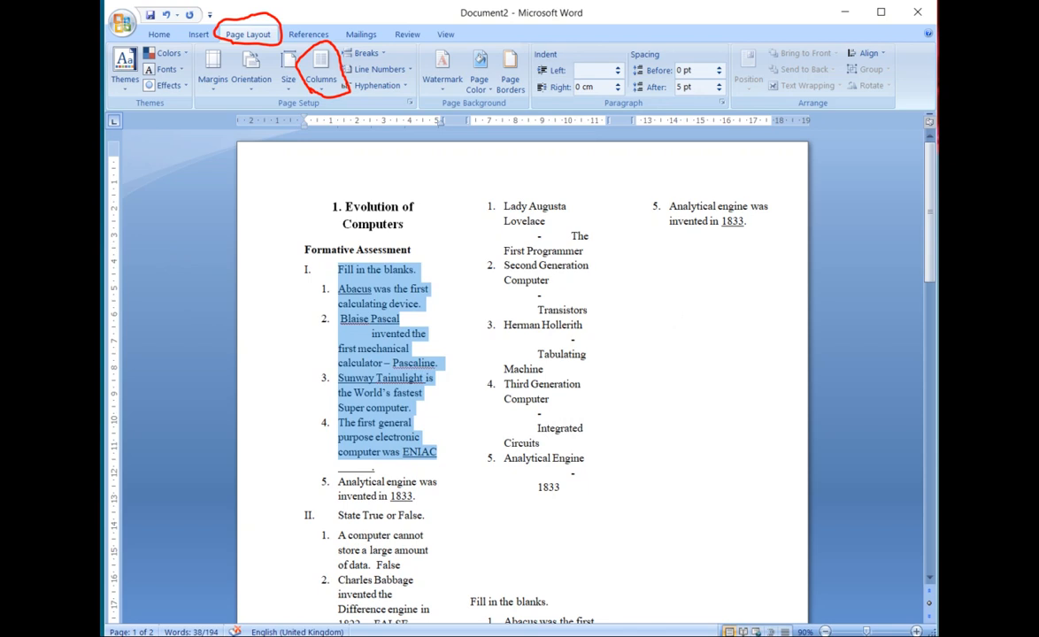
click(628, 272)
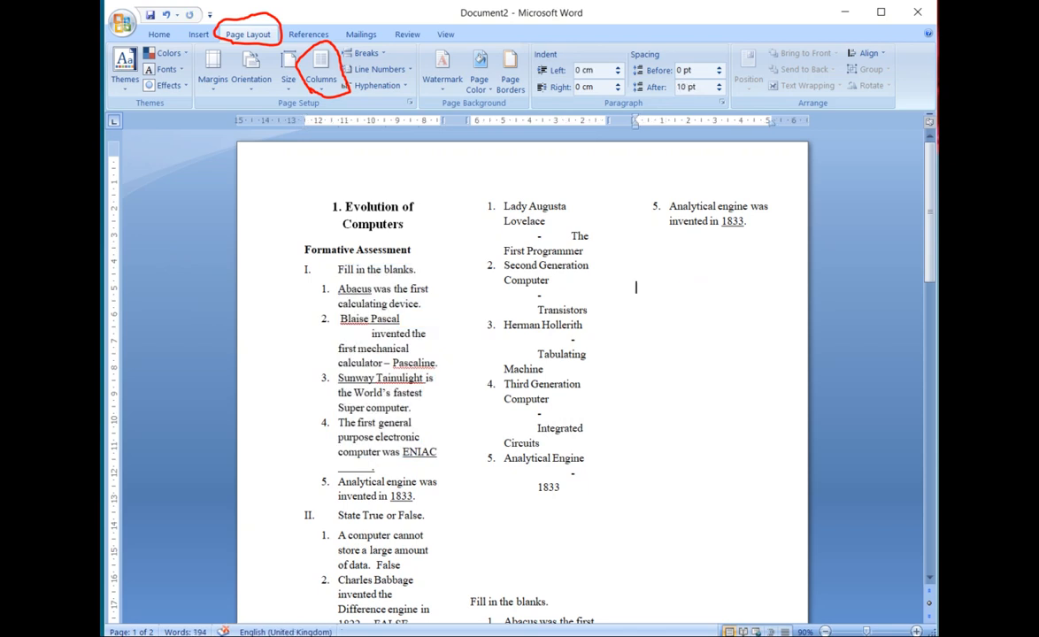
key(ctrl+v)
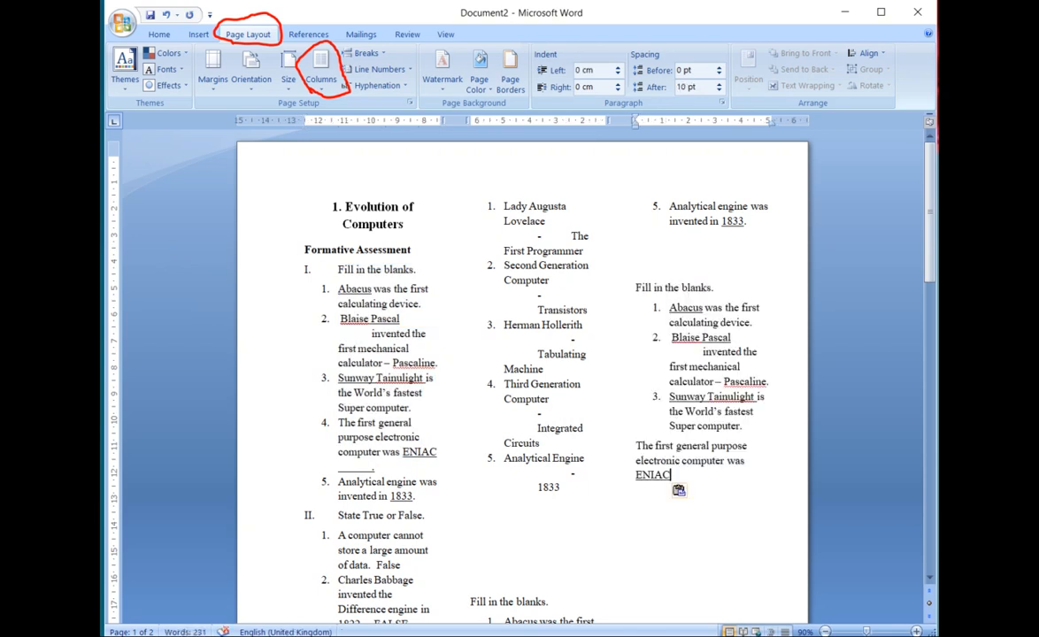
Step: Undo the pasted text and the column layout changes back to the original single-column worksheet
key(ctrl+z)
key(ctrl+z)
key(ctrl+z)
key(ctrl+z)
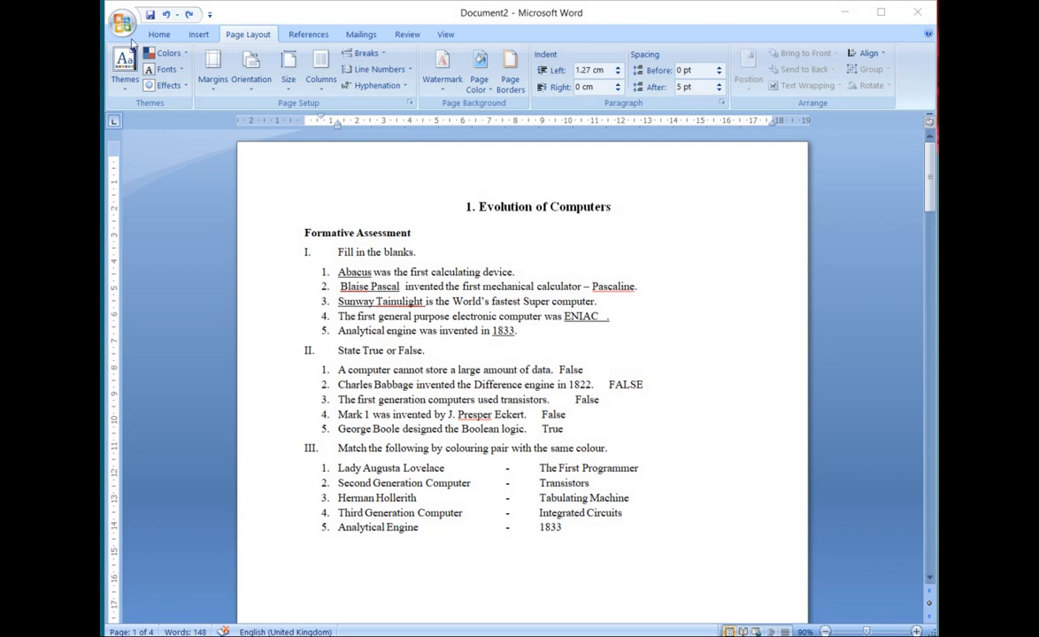
click(164, 38)
click(163, 36)
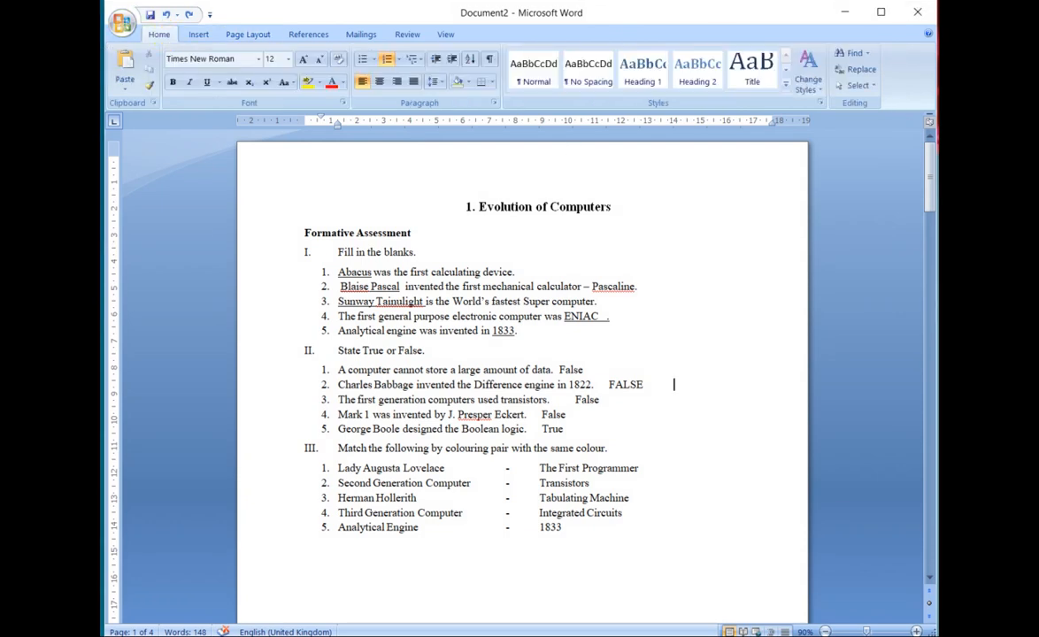
Step: Try the Left column preset on the document, then undo it
click(249, 36)
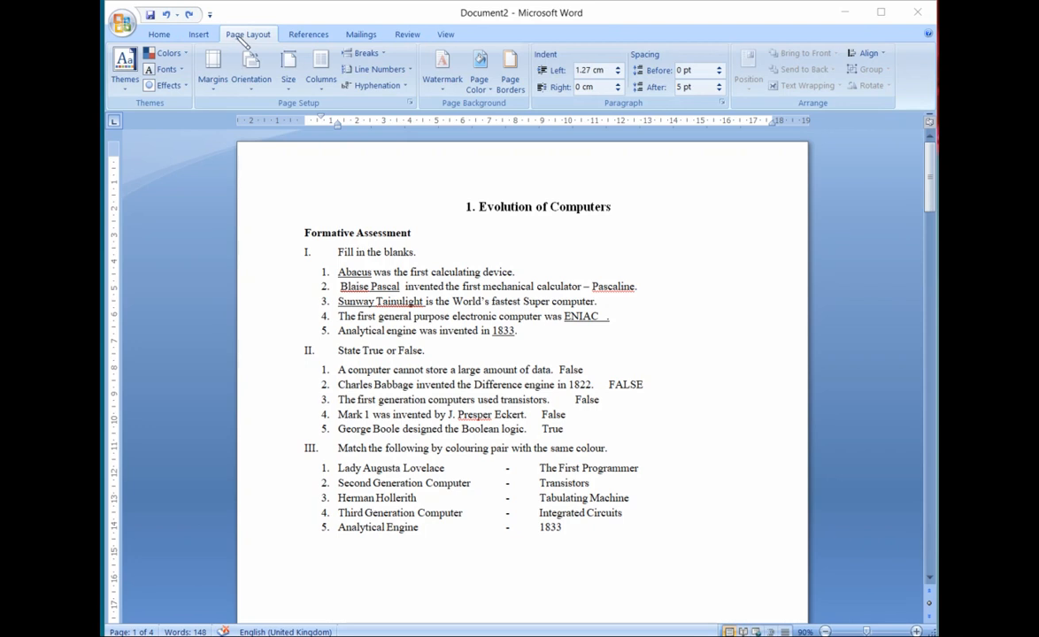
mouse_move(233, 37)
mouse_down()
mouse_move(274, 34)
mouse_move(270, 18)
mouse_move(240, 16)
mouse_move(221, 35)
mouse_move(244, 35)
mouse_up()
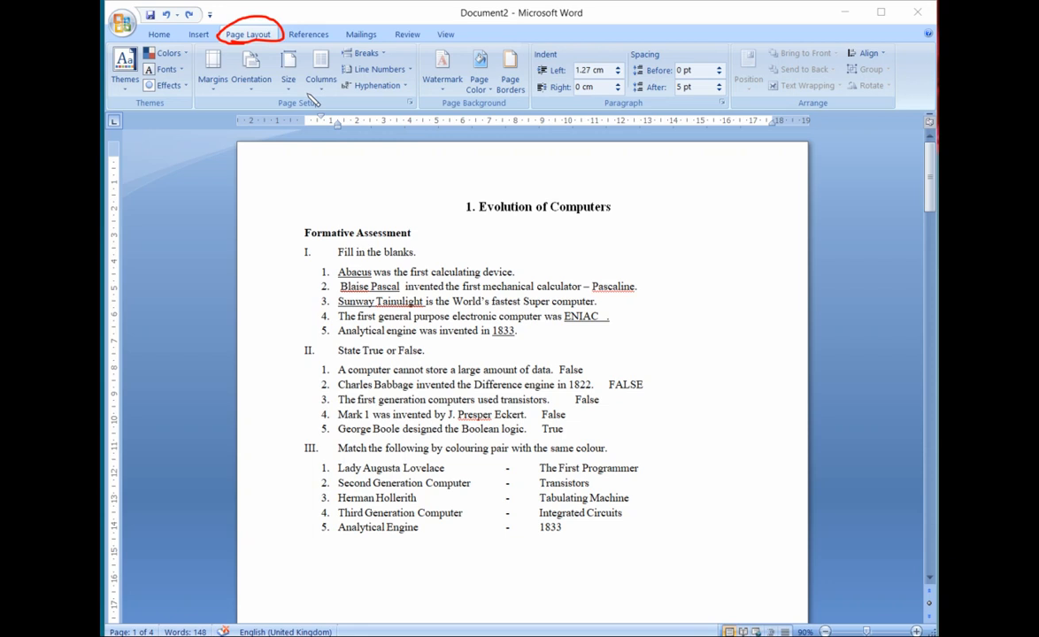
mouse_move(306, 94)
mouse_down()
mouse_move(341, 92)
mouse_move(335, 55)
mouse_move(319, 41)
mouse_move(306, 44)
mouse_move(310, 96)
mouse_up()
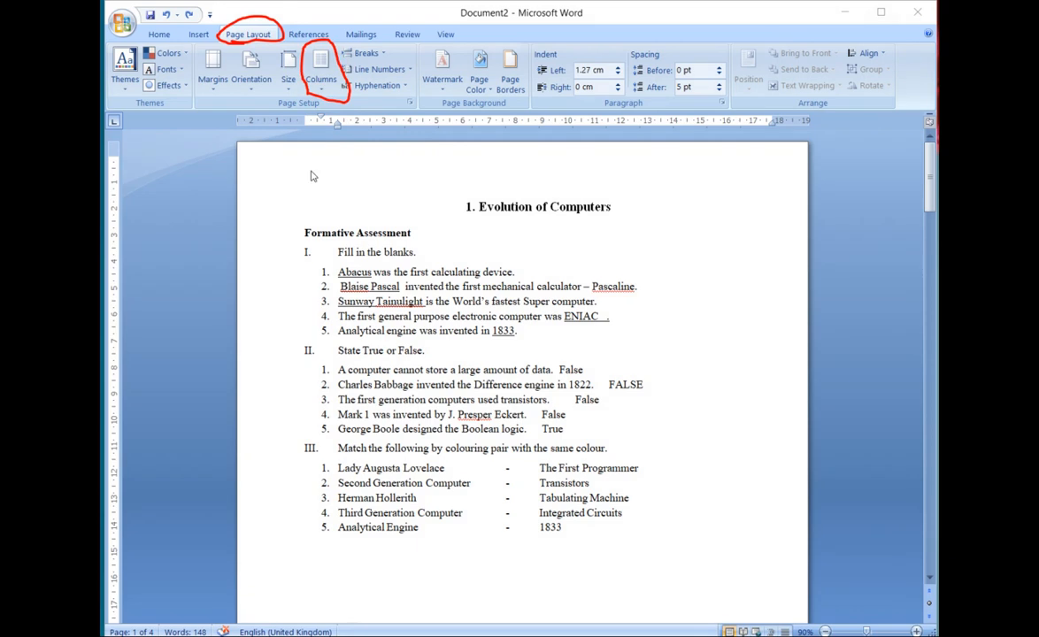
click(323, 92)
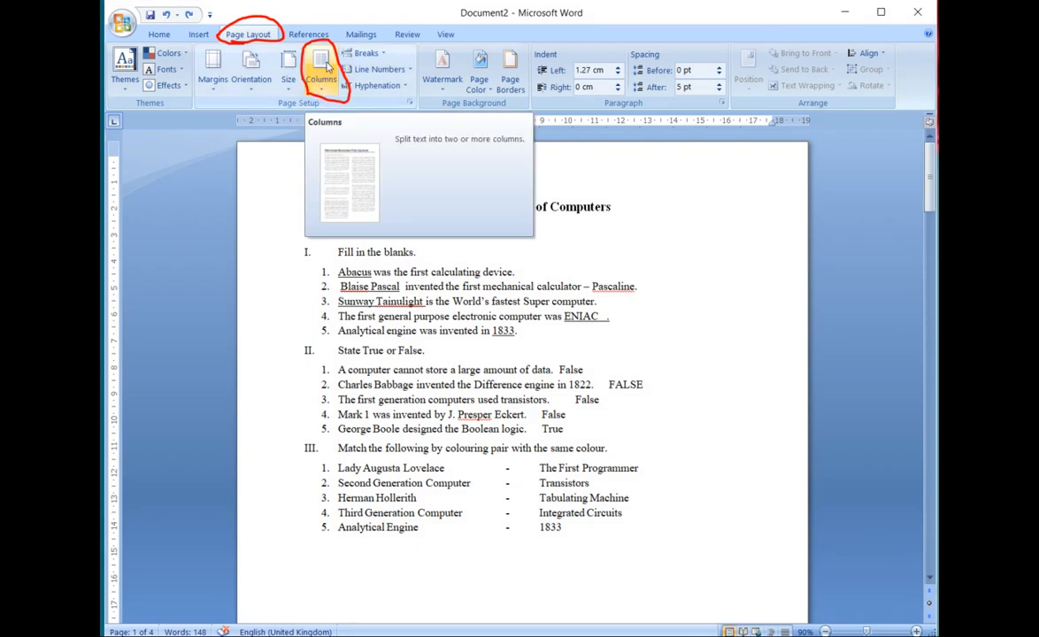
click(324, 64)
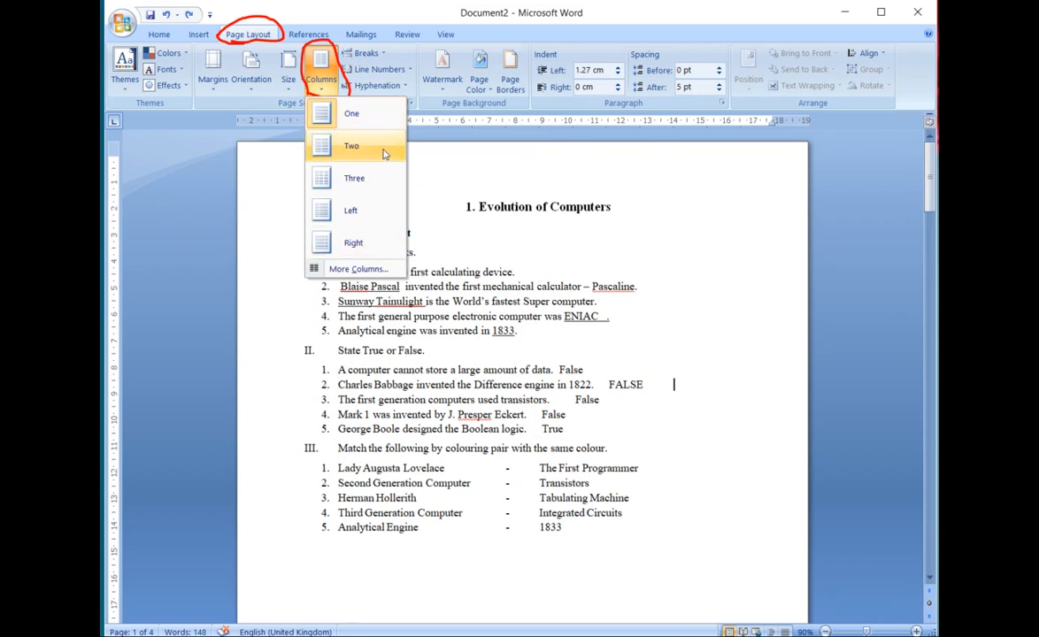
click(381, 211)
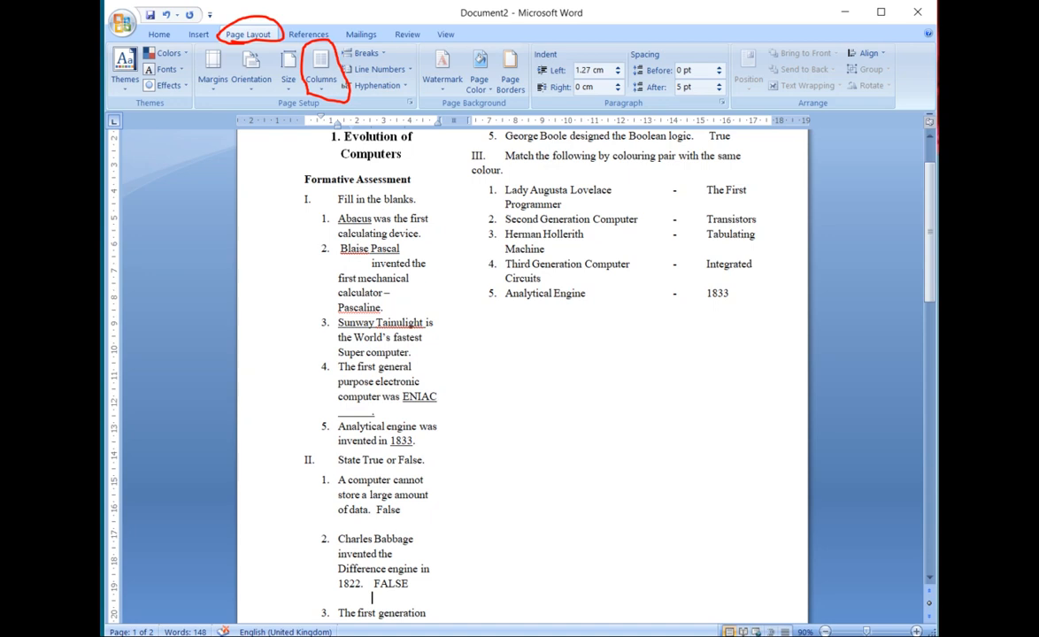
key(ctrl+z)
Step: Apply the Two column preset and insert a column break after item 2 of the State True or False section
click(323, 78)
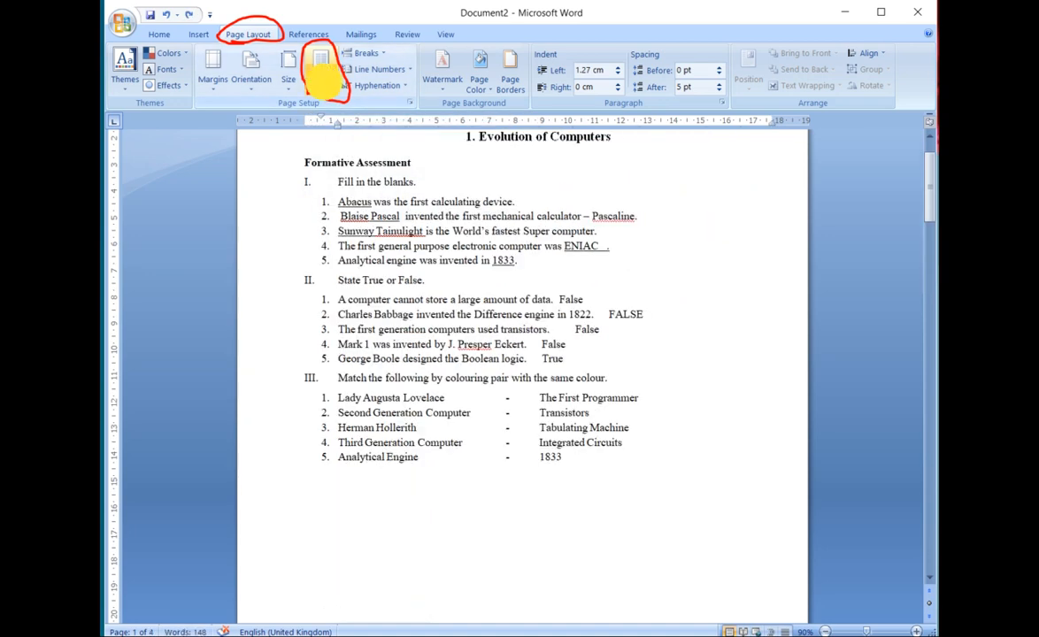
click(323, 145)
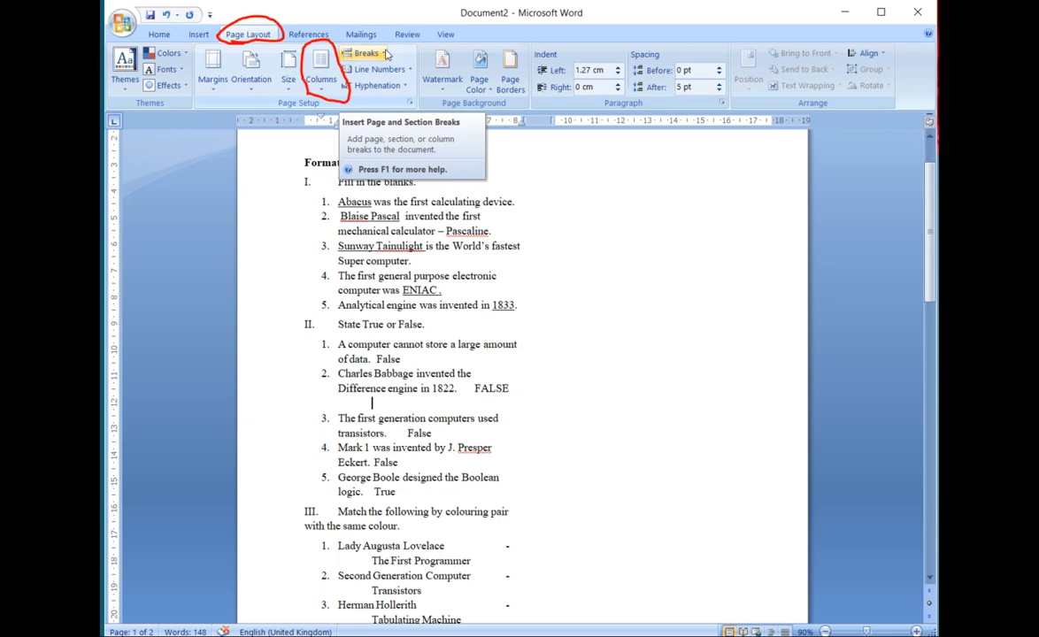
click(387, 55)
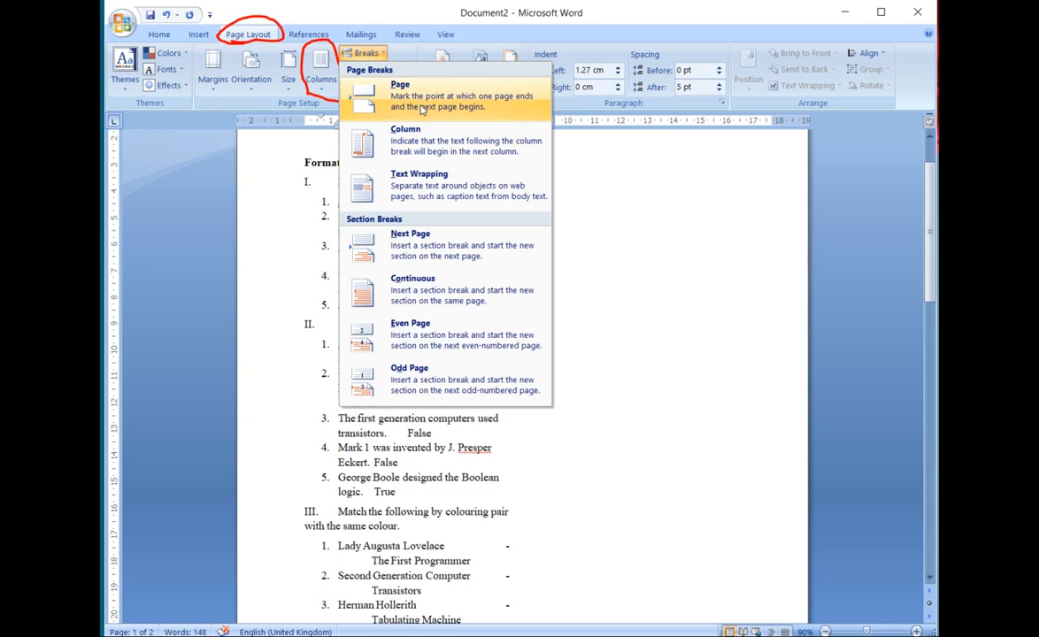
click(405, 140)
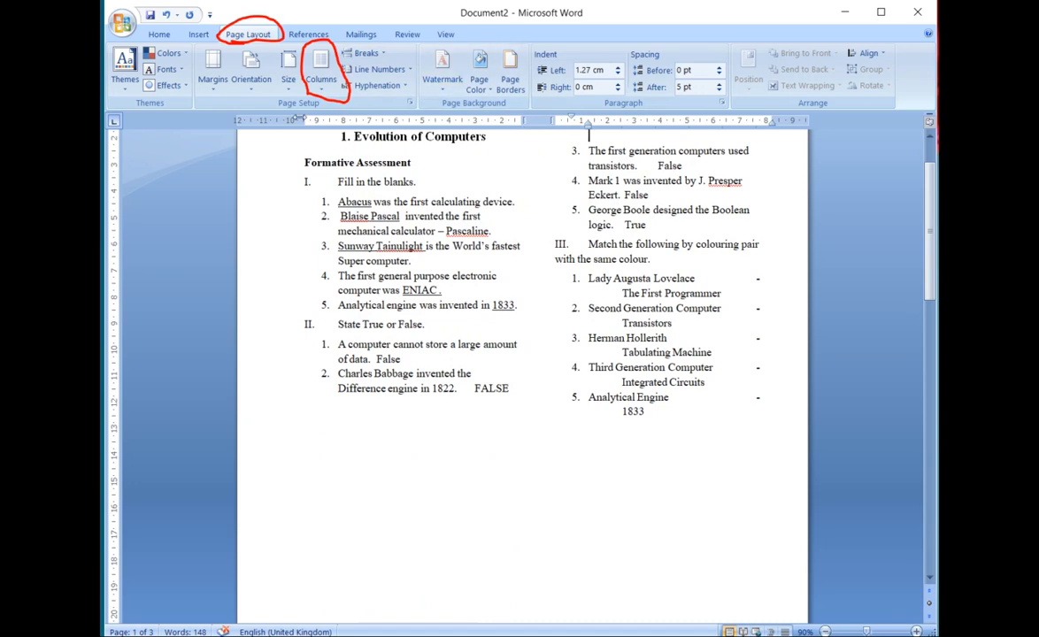
Step: Narrow the page's left margin, widen the gap between the two columns, and increase the right margin
drag(299, 119, 268, 126)
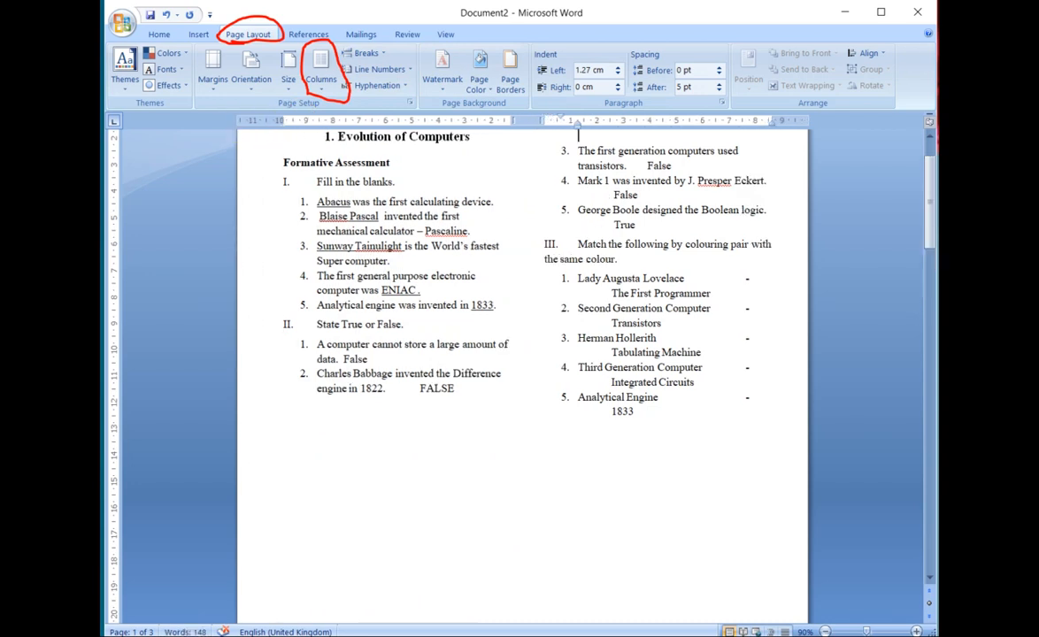
mouse_move(523, 121)
mouse_down()
mouse_move(513, 120)
mouse_move(568, 127)
mouse_move(522, 121)
mouse_up()
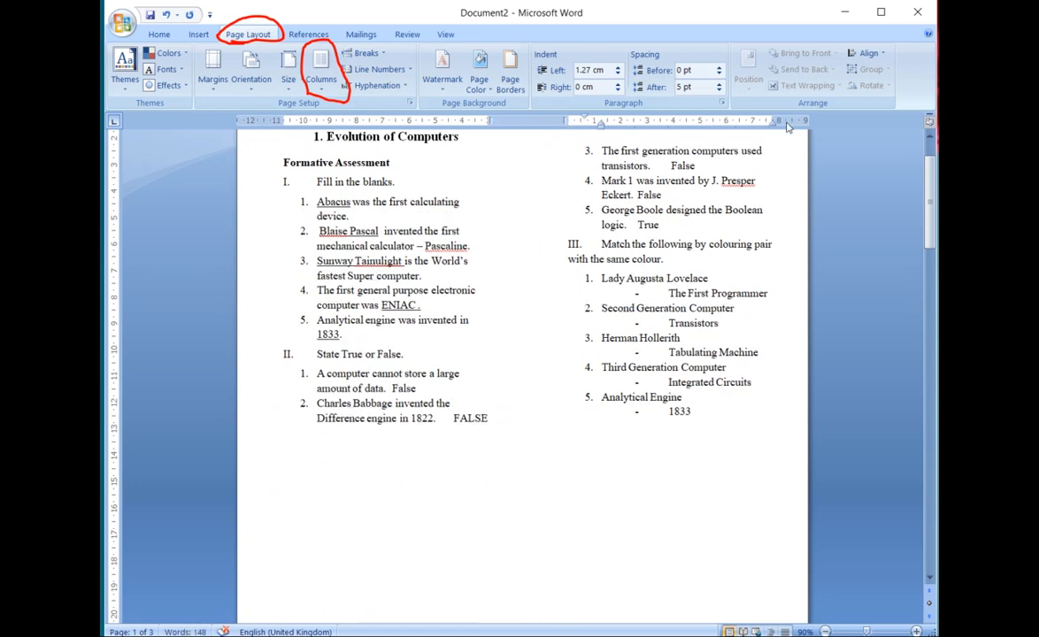
mouse_move(704, 124)
mouse_down()
mouse_move(708, 110)
mouse_move(762, 116)
mouse_move(754, 121)
mouse_up()
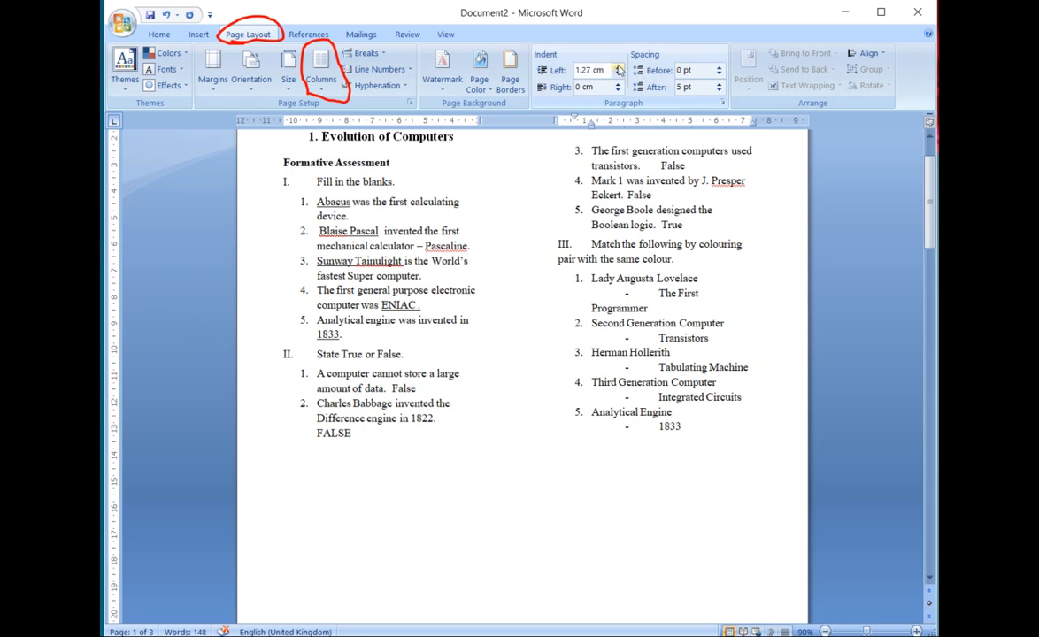
Step: Set the indents of item 2 under State True or False to 0.8 cm left and 2.2 cm right
click(619, 67)
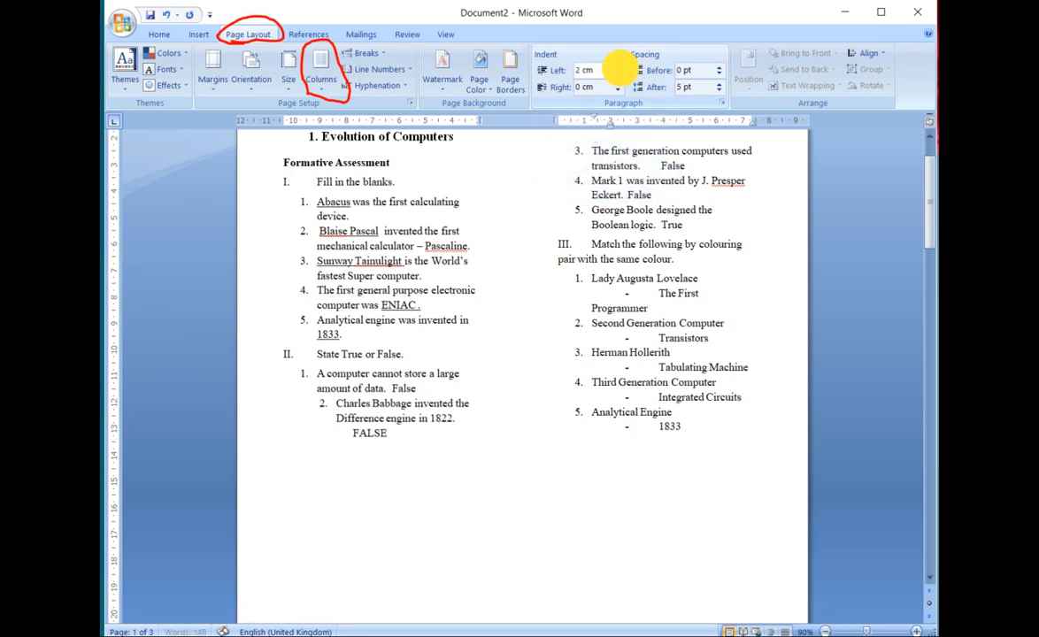
click(619, 68)
click(619, 68)
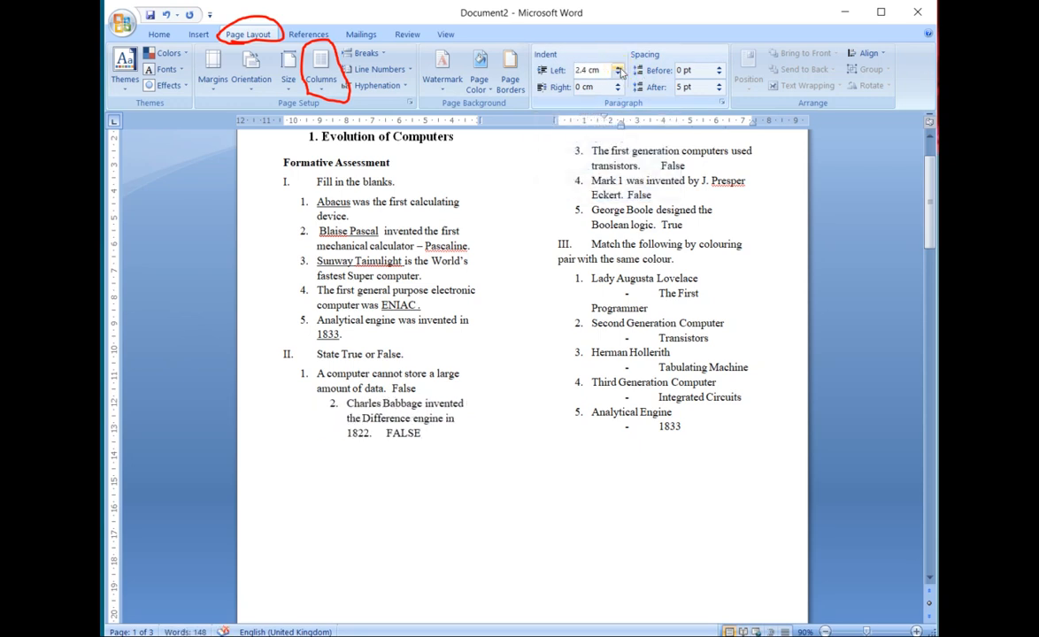
drag(619, 75, 619, 75)
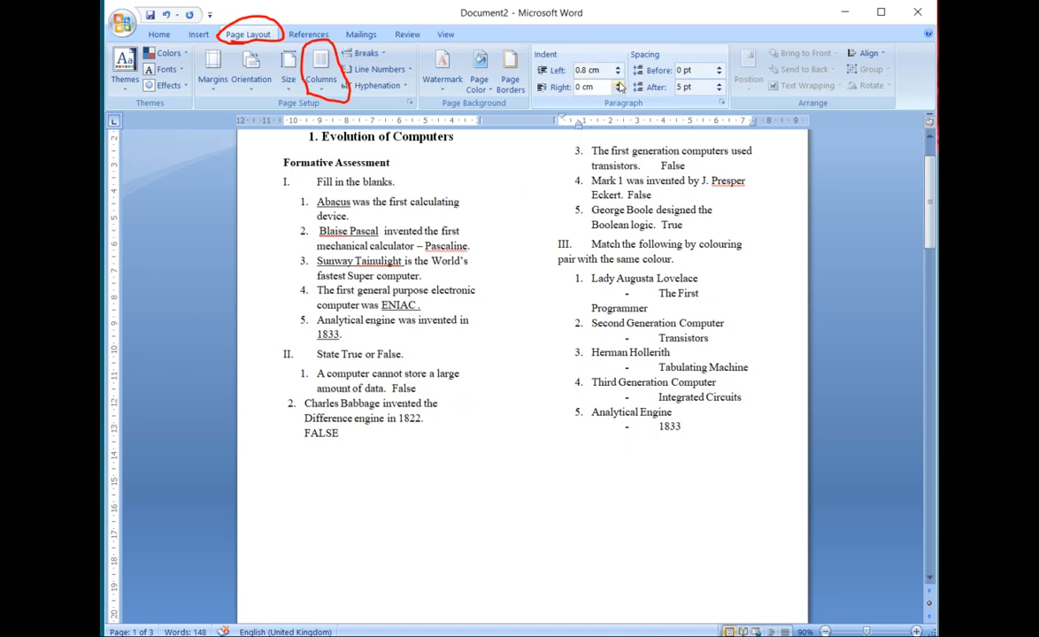
drag(618, 82, 618, 90)
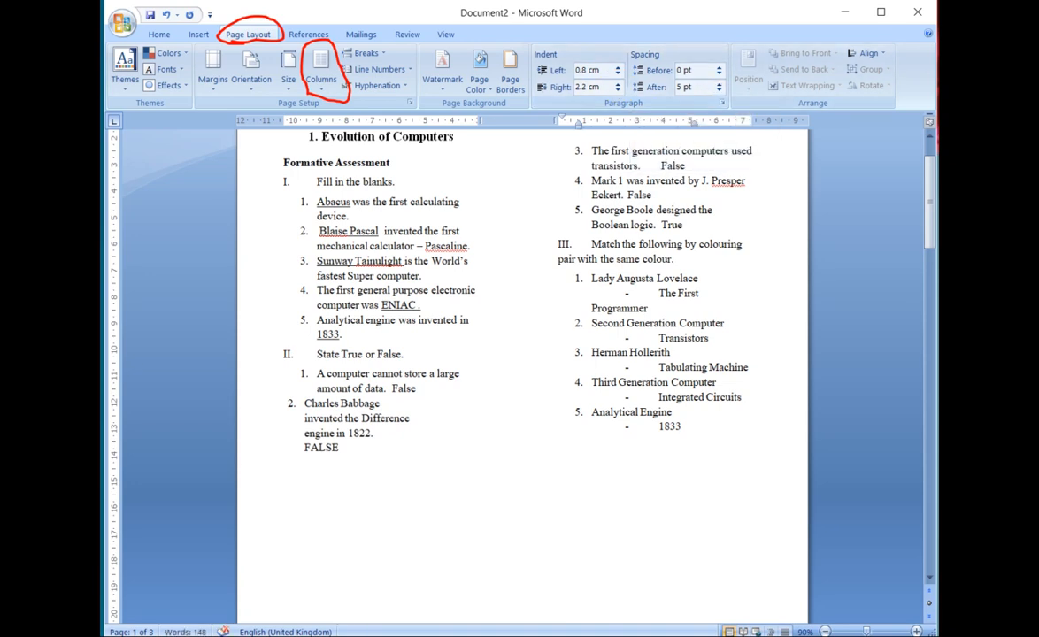
Step: Set the paragraph spacing after True or False items 3 and 4 in the second column to 36 pt
drag(608, 151, 660, 203)
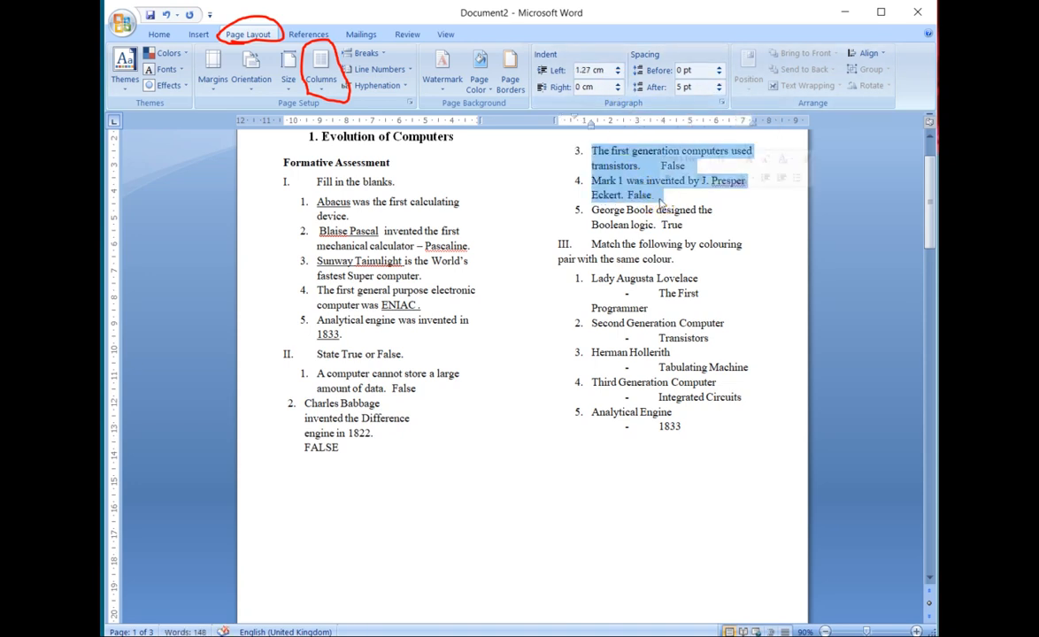
click(720, 83)
click(720, 83)
click(720, 85)
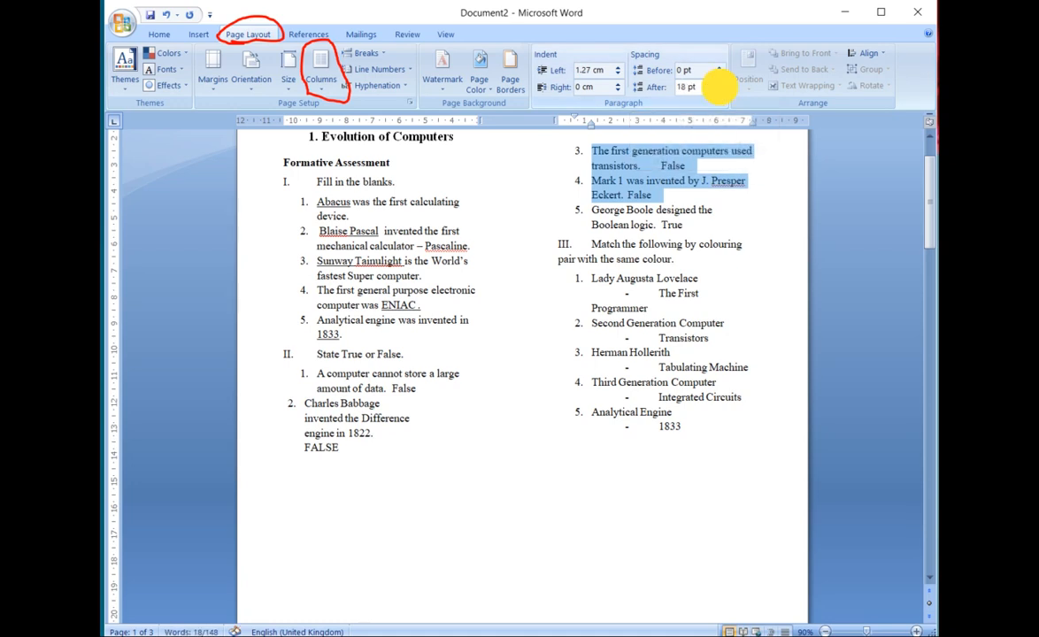
click(719, 84)
click(720, 84)
click(719, 84)
click(749, 243)
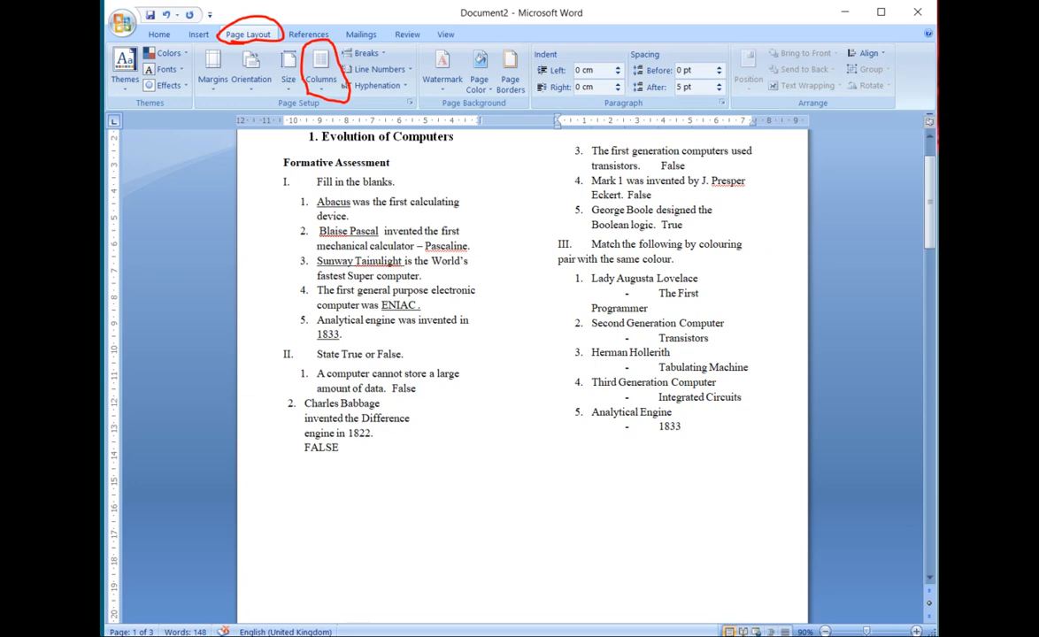
Step: Set the paragraph spacing before True or False items 3 and 4 to 114 pt
drag(591, 151, 746, 180)
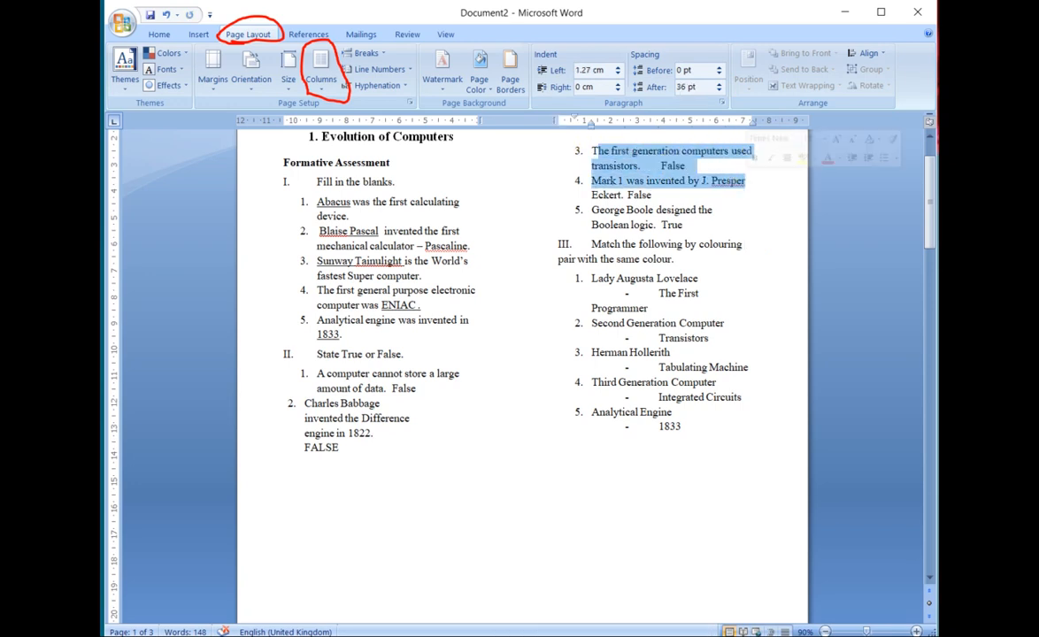
click(720, 67)
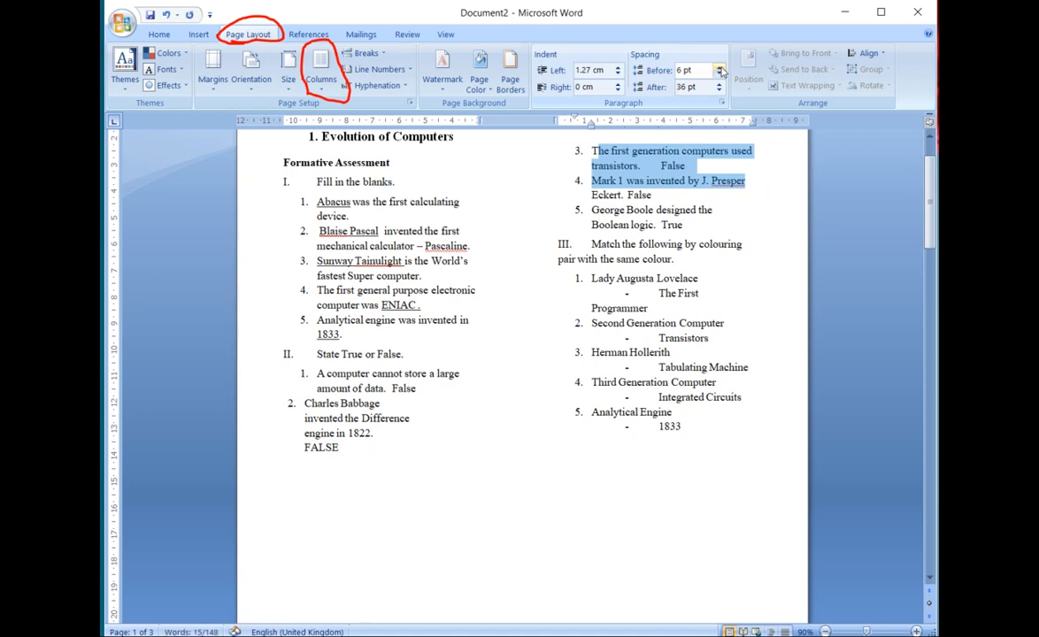
click(720, 67)
click(720, 67)
click(720, 67)
click(720, 67)
click(719, 67)
click(720, 67)
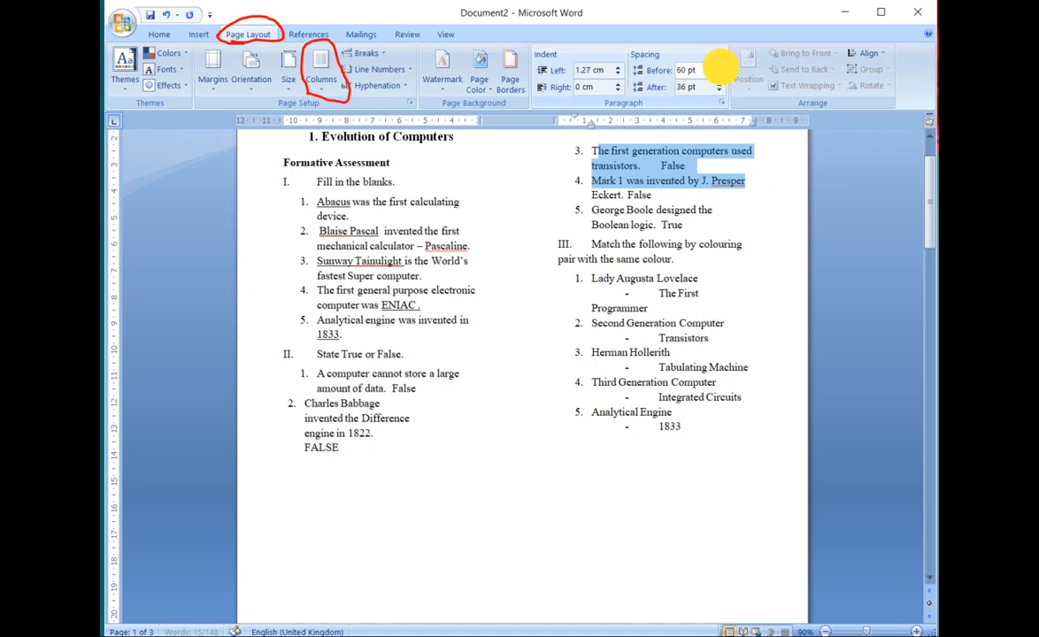
click(720, 67)
click(720, 67)
click(720, 67)
drag(926, 225, 923, 285)
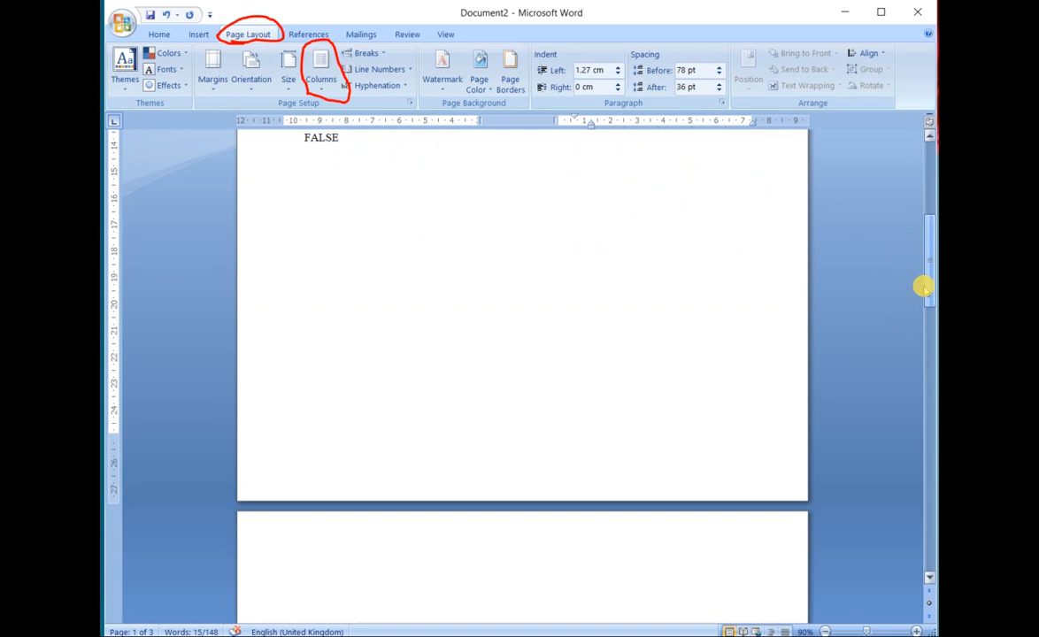
click(718, 66)
click(719, 66)
click(719, 67)
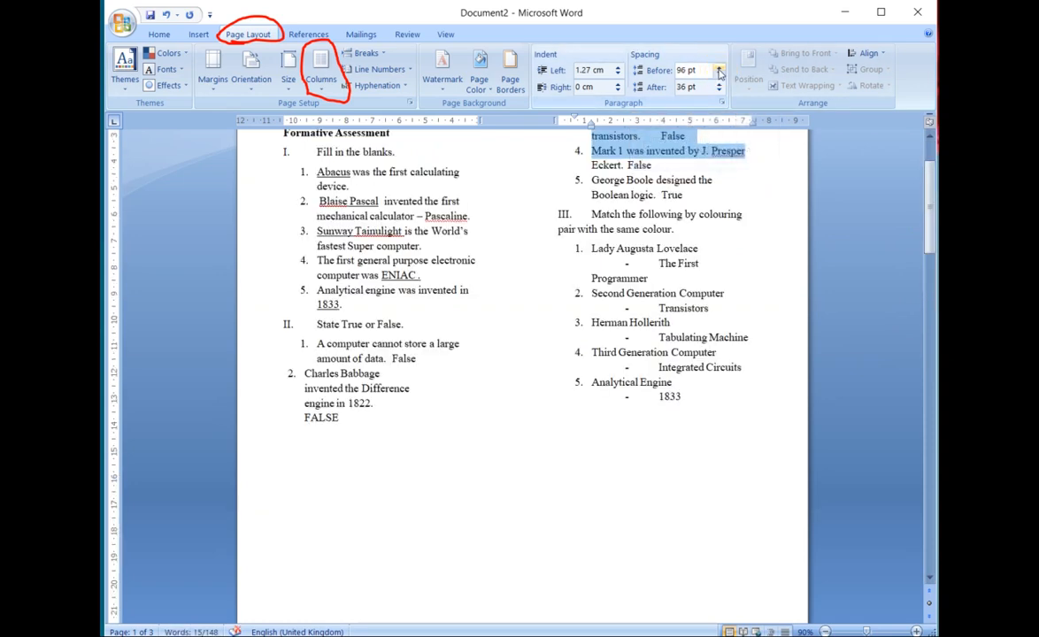
click(719, 66)
click(719, 66)
click(719, 66)
Step: Increase the paragraph spacing after True or False items 3 and 4 to 66 pt
click(718, 82)
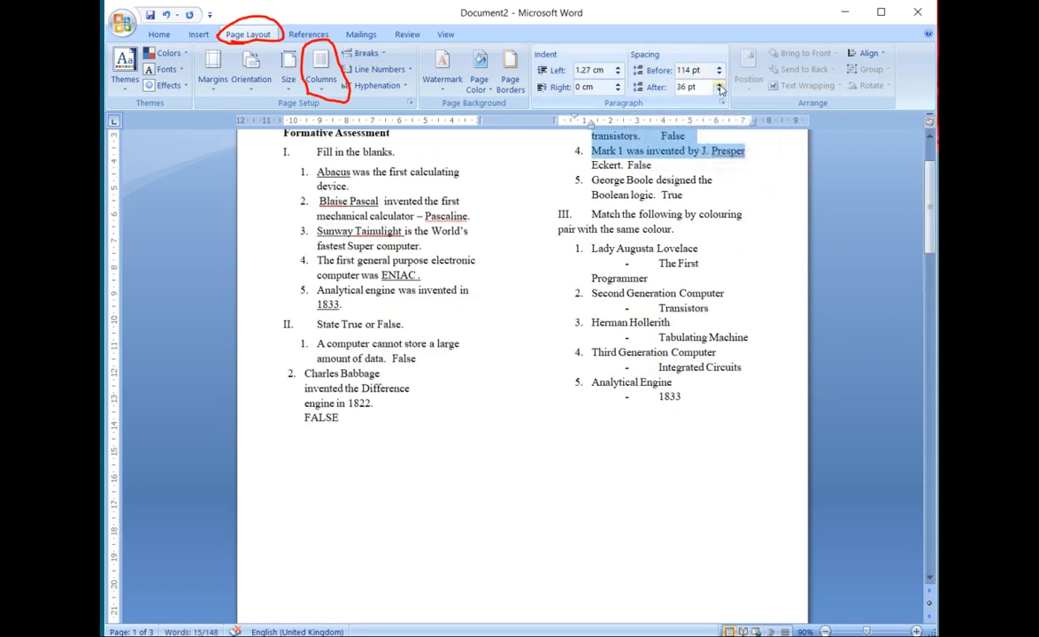
click(718, 83)
click(719, 82)
click(719, 83)
click(719, 82)
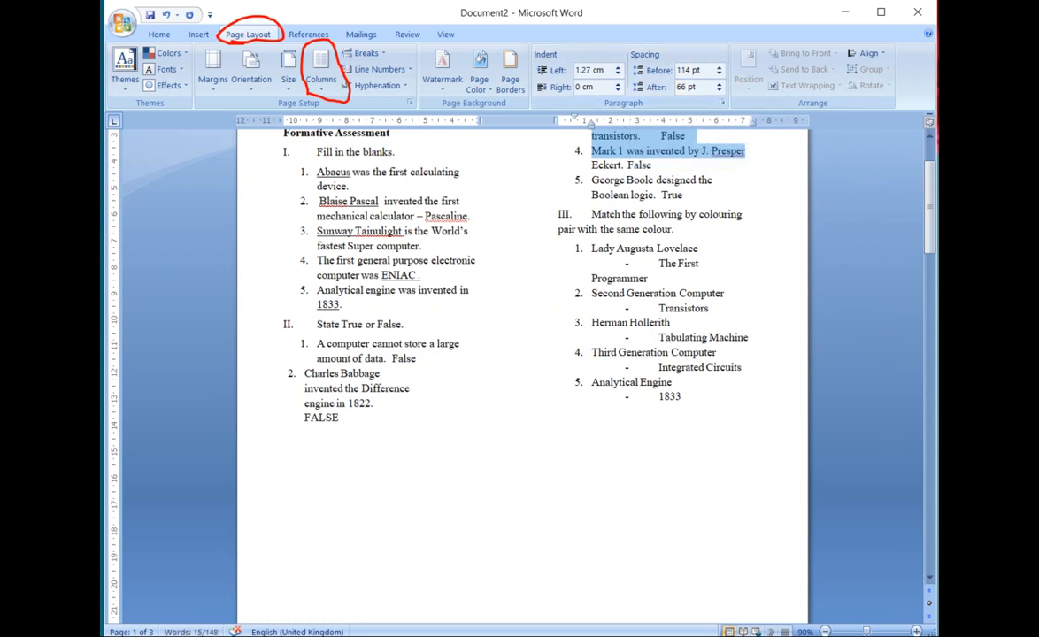
Step: Increase the page's bottom margin by raising its lower text boundary, and deselect the True or False items
drag(926, 225, 925, 264)
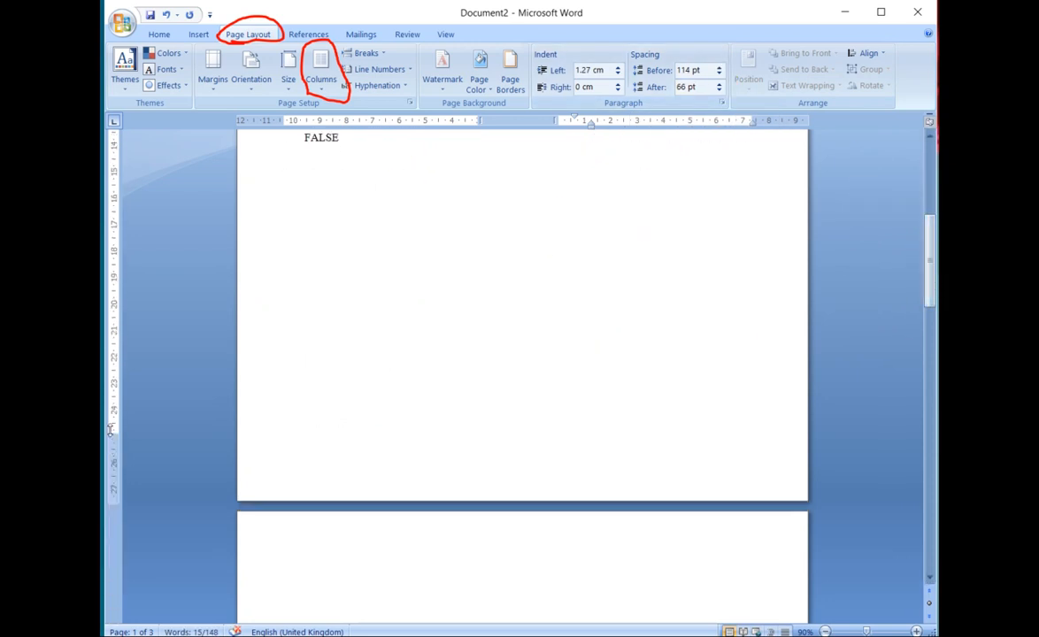
drag(110, 434, 105, 376)
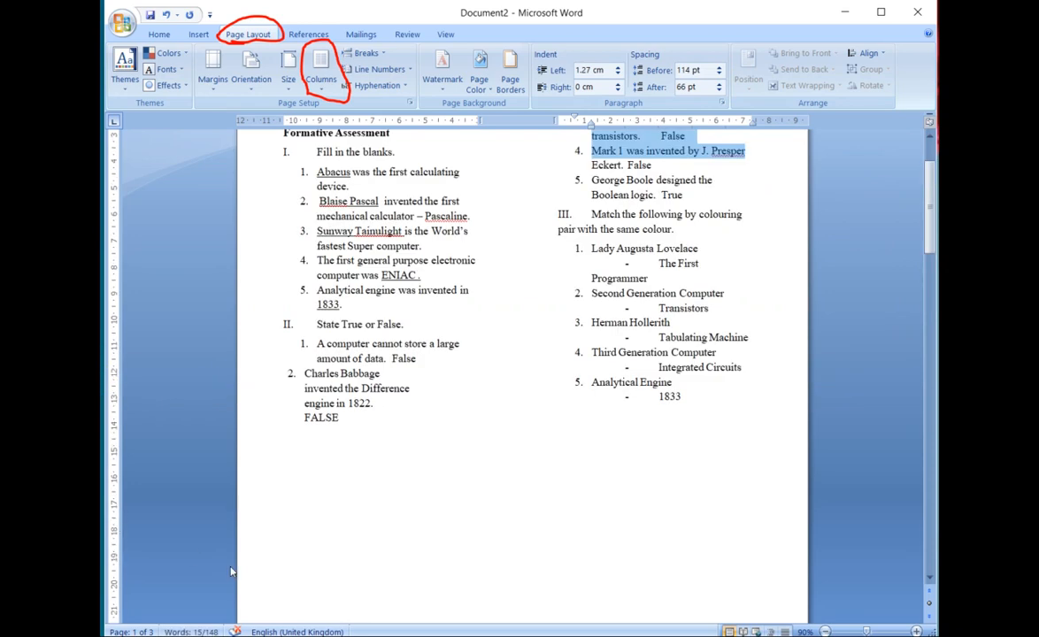
click(686, 409)
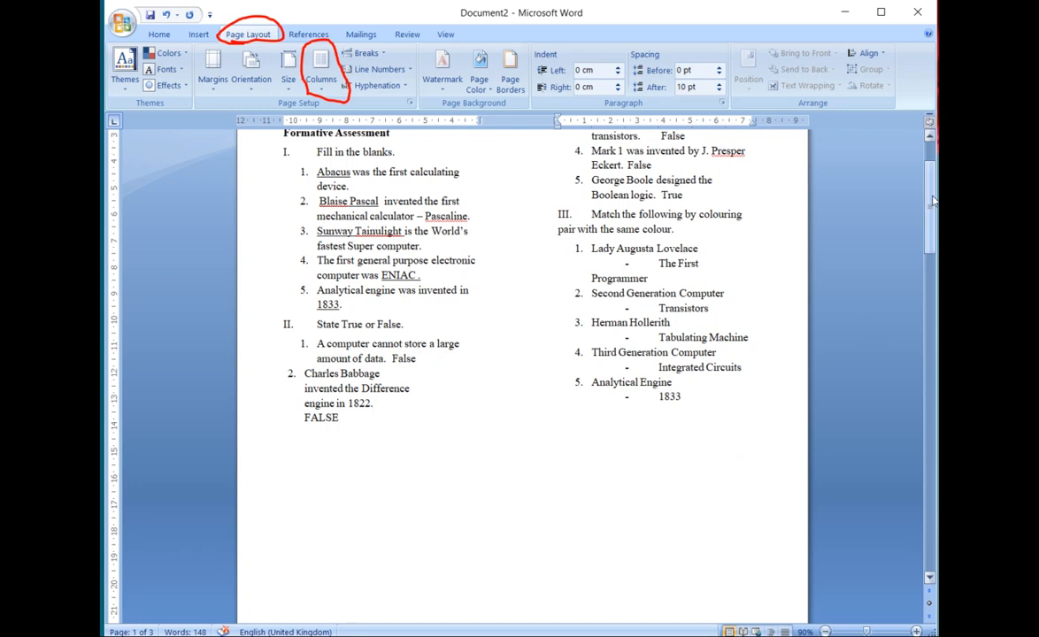
Step: Insert a column break after the first Fill in the blanks item, and remove it again
drag(929, 197, 929, 150)
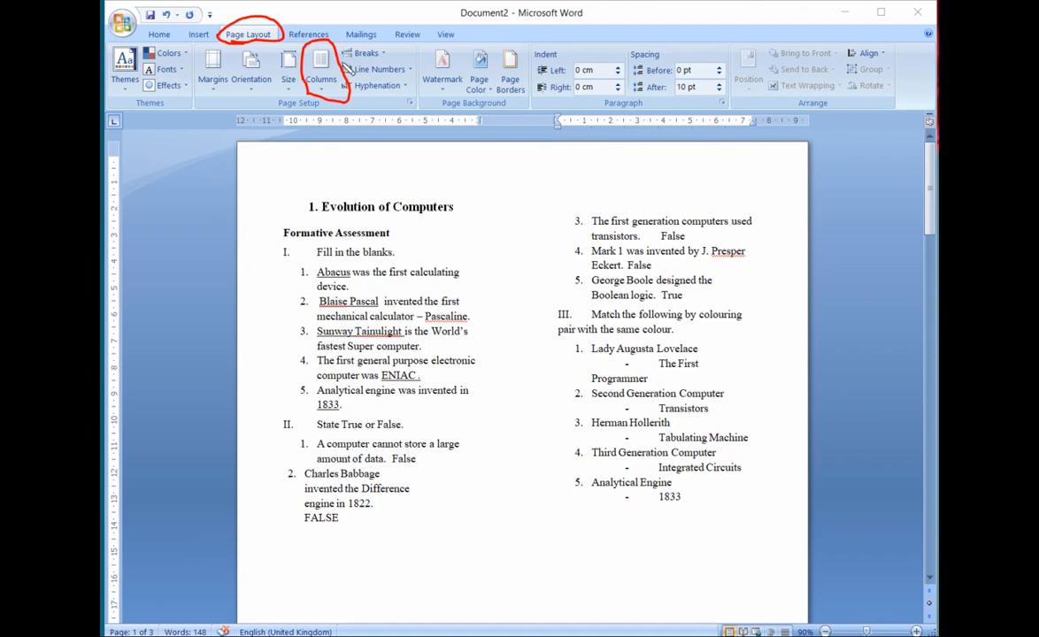
mouse_move(334, 65)
mouse_down()
mouse_move(408, 60)
mouse_move(408, 40)
mouse_move(347, 40)
mouse_move(332, 46)
mouse_move(343, 60)
mouse_up()
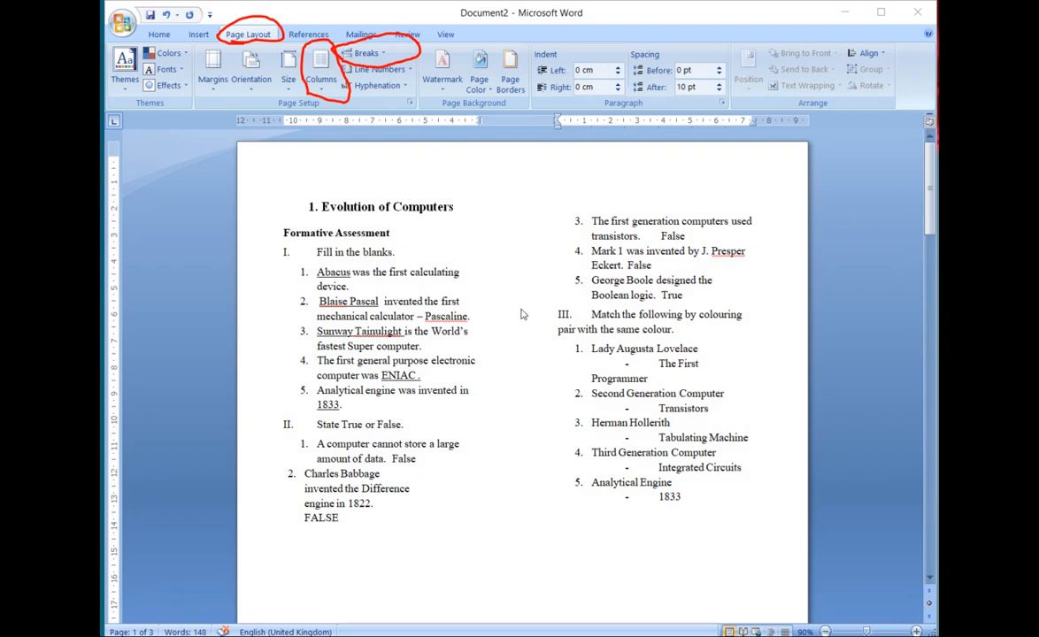
triple_click(372, 280)
key(Left)
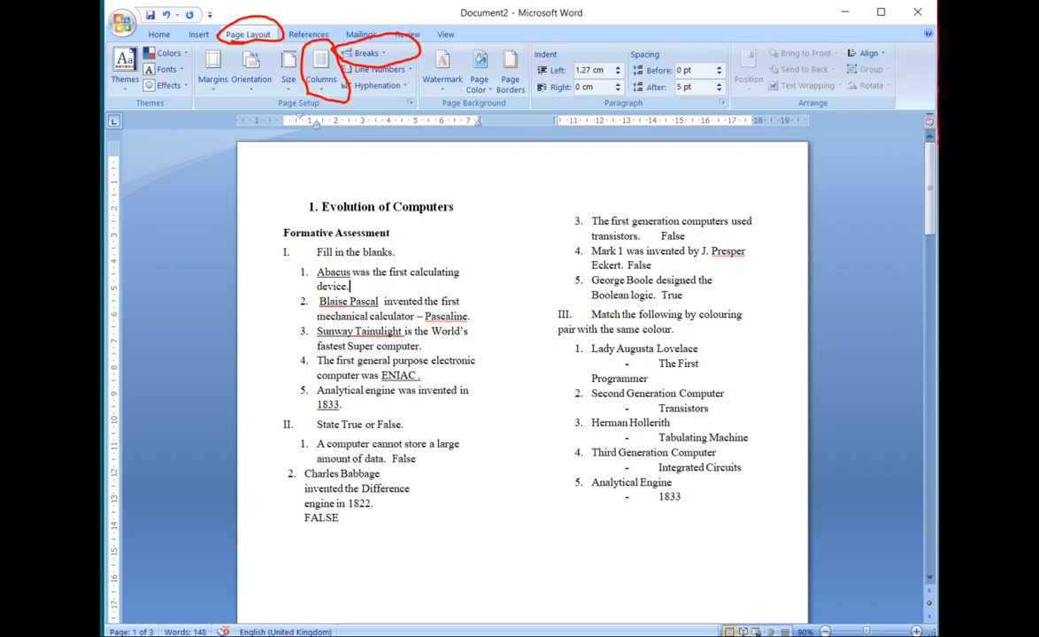
click(368, 54)
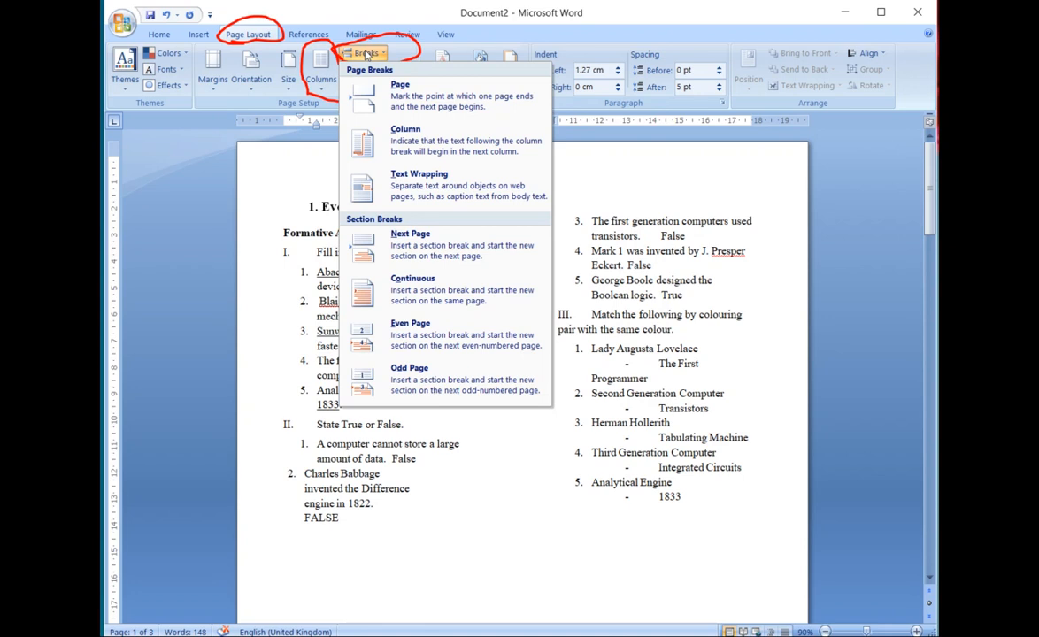
click(433, 150)
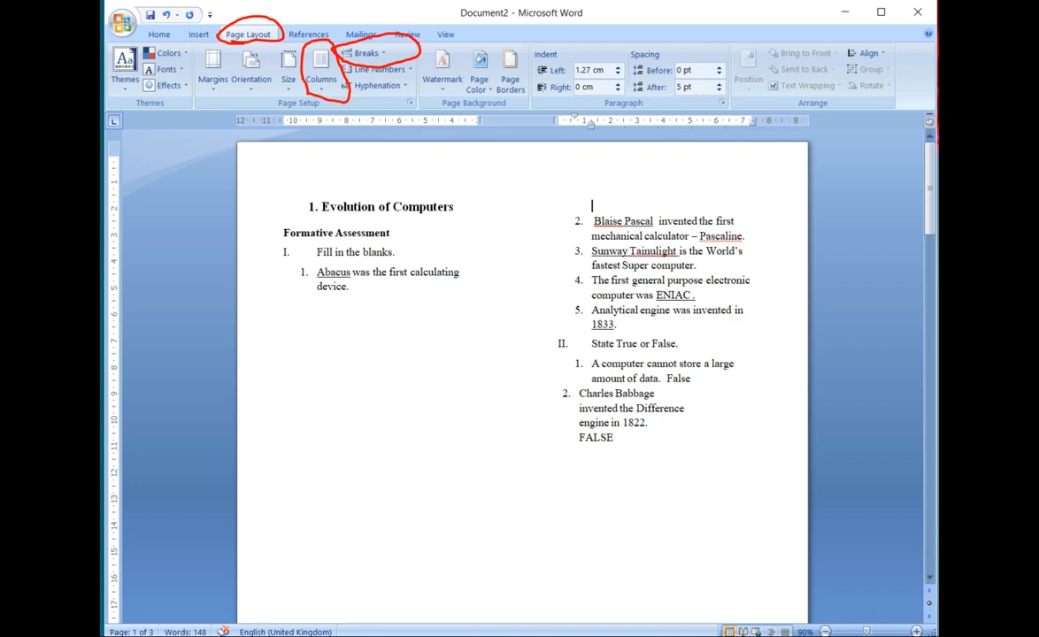
key(BackSpace)
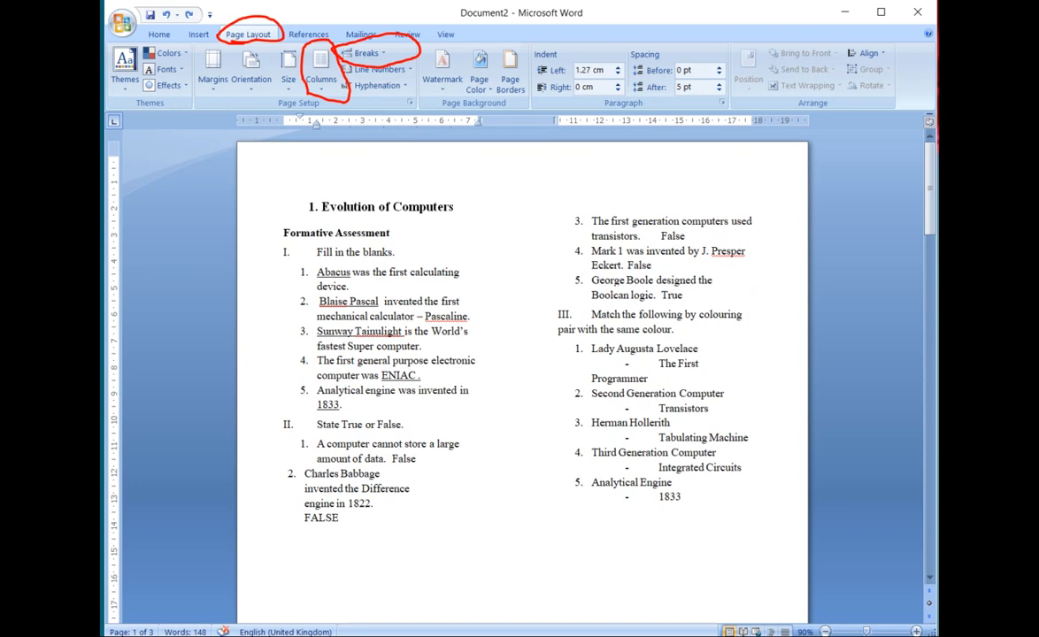
Step: Delete all the text in the second column, from True or False item 3 through the last matching item
drag(598, 222, 746, 252)
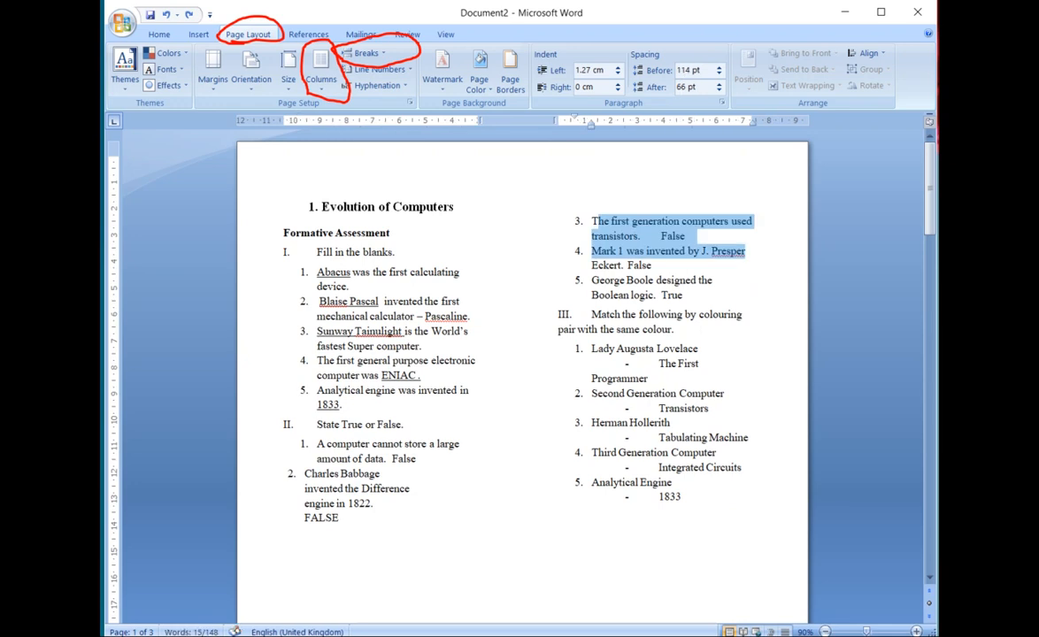
click(626, 455)
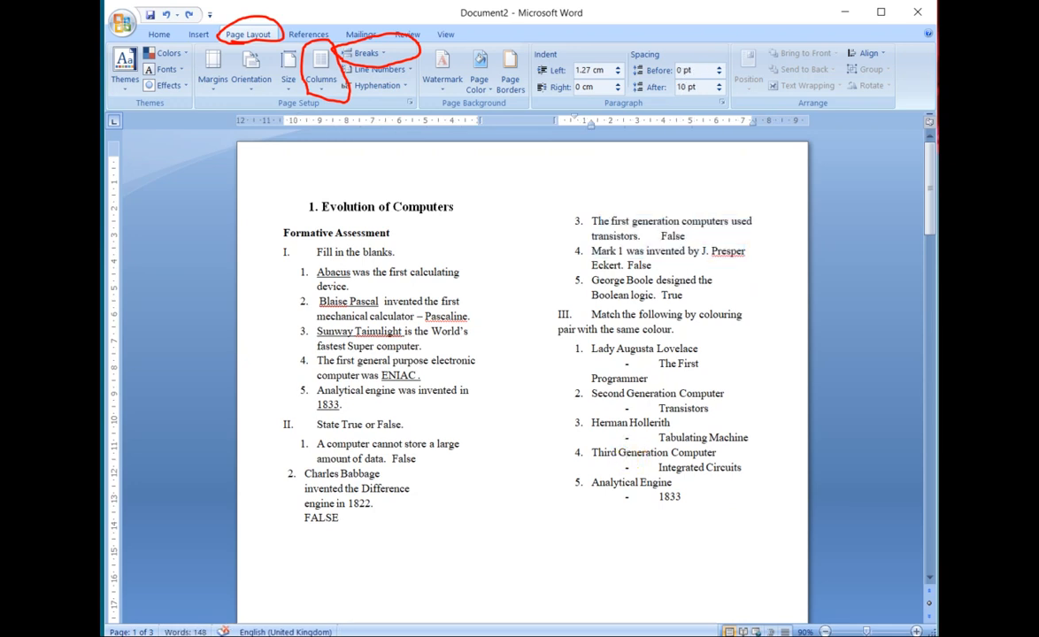
drag(698, 499, 553, 158)
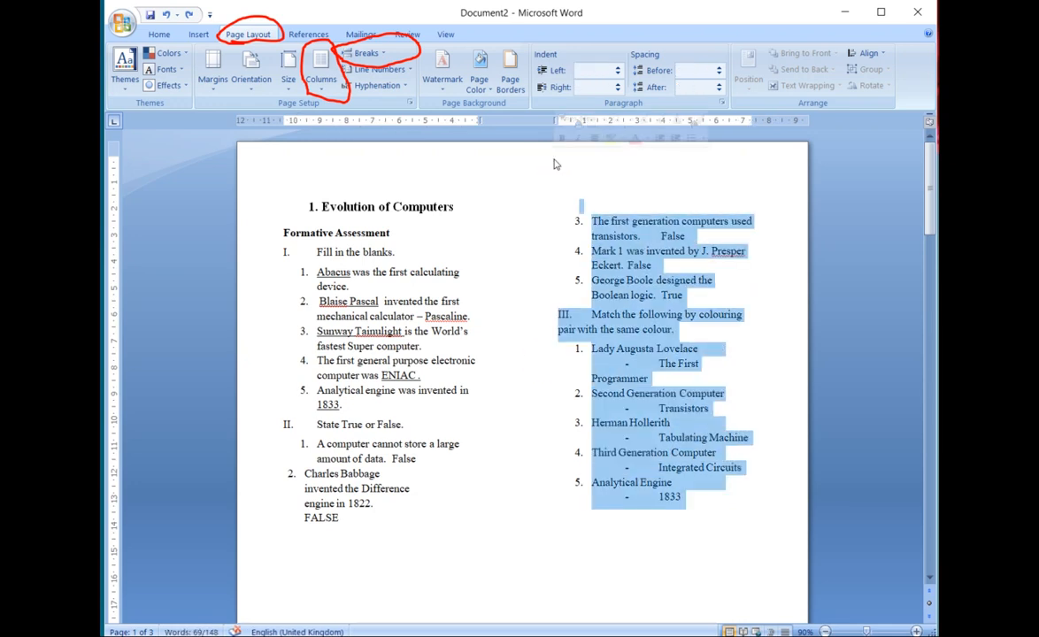
key(Delete)
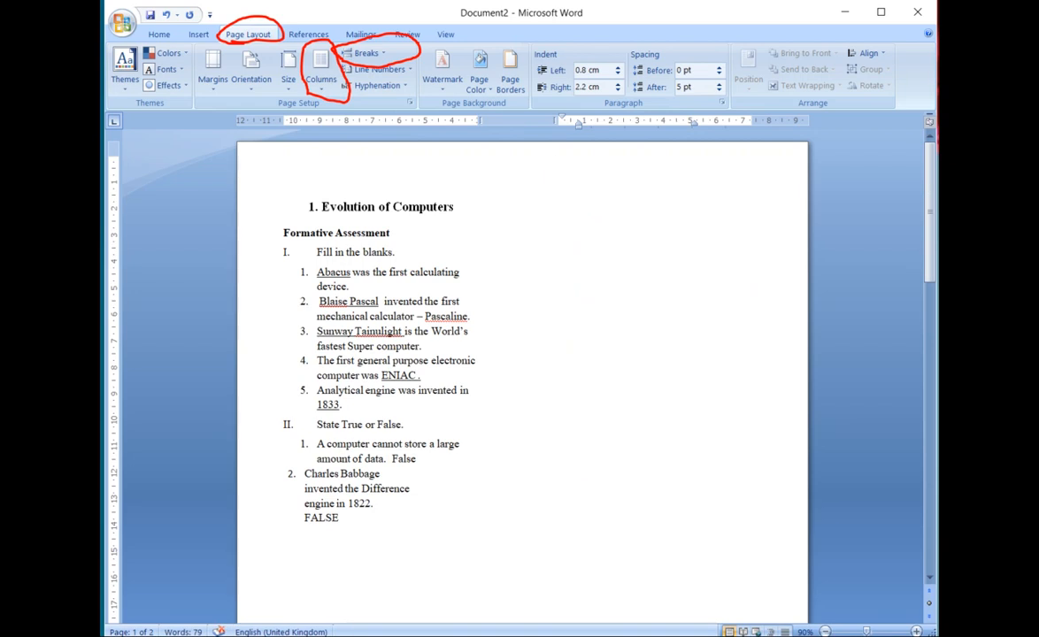
Step: Insert a column break after Fill in the blanks item 5 so the State True or False section starts the second column
click(344, 405)
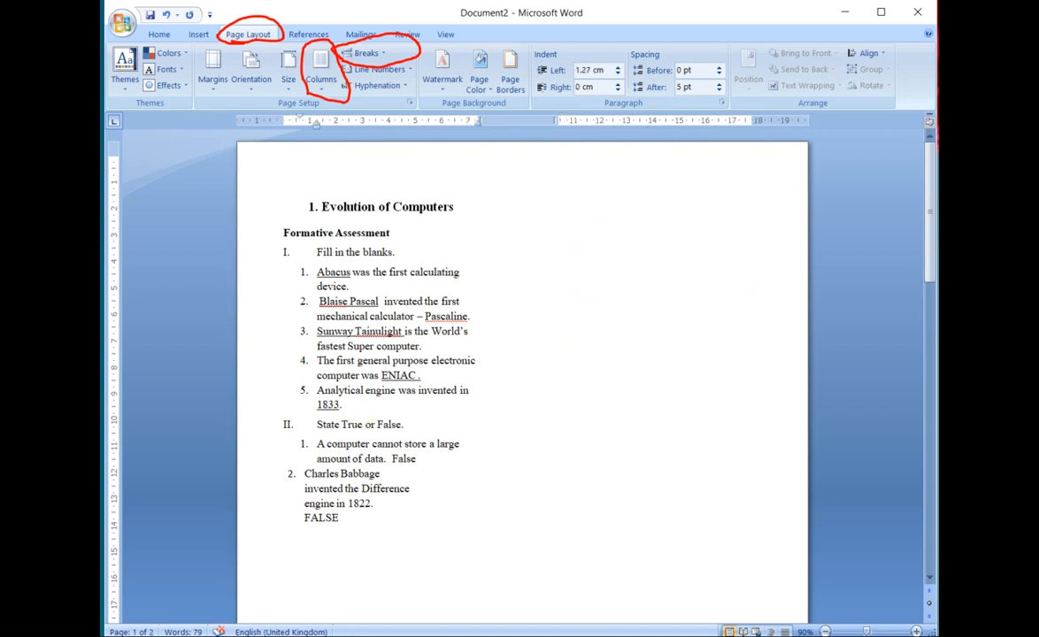
click(395, 251)
click(366, 408)
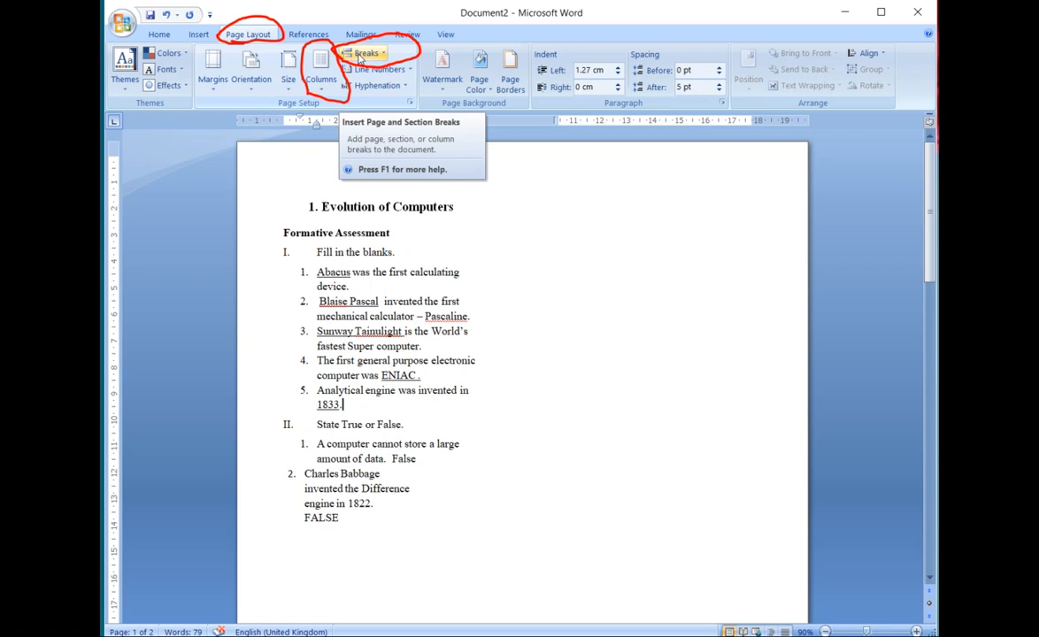
click(359, 58)
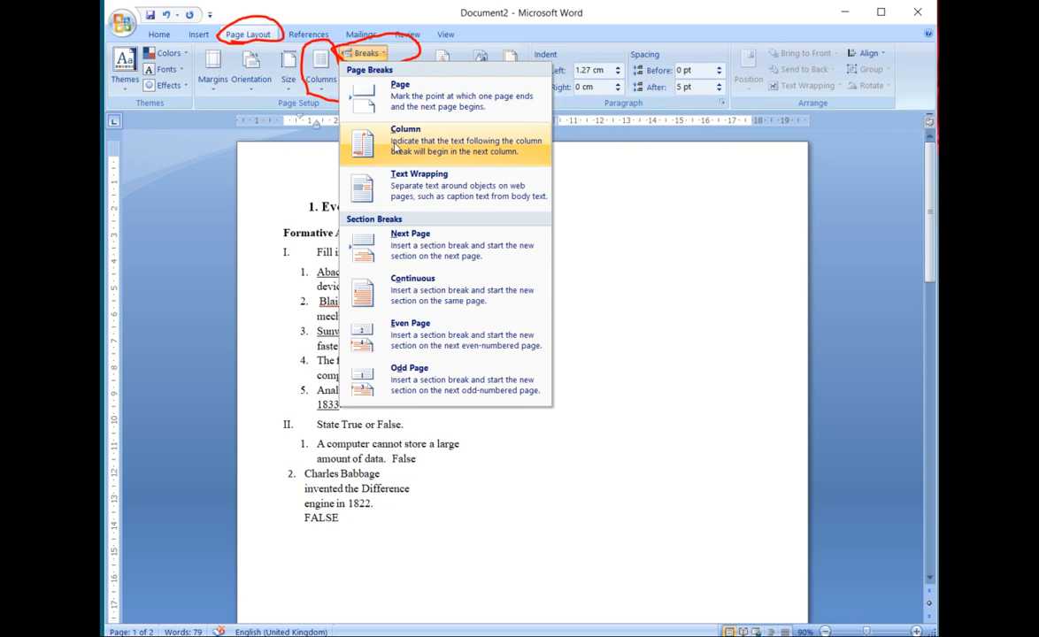
click(395, 146)
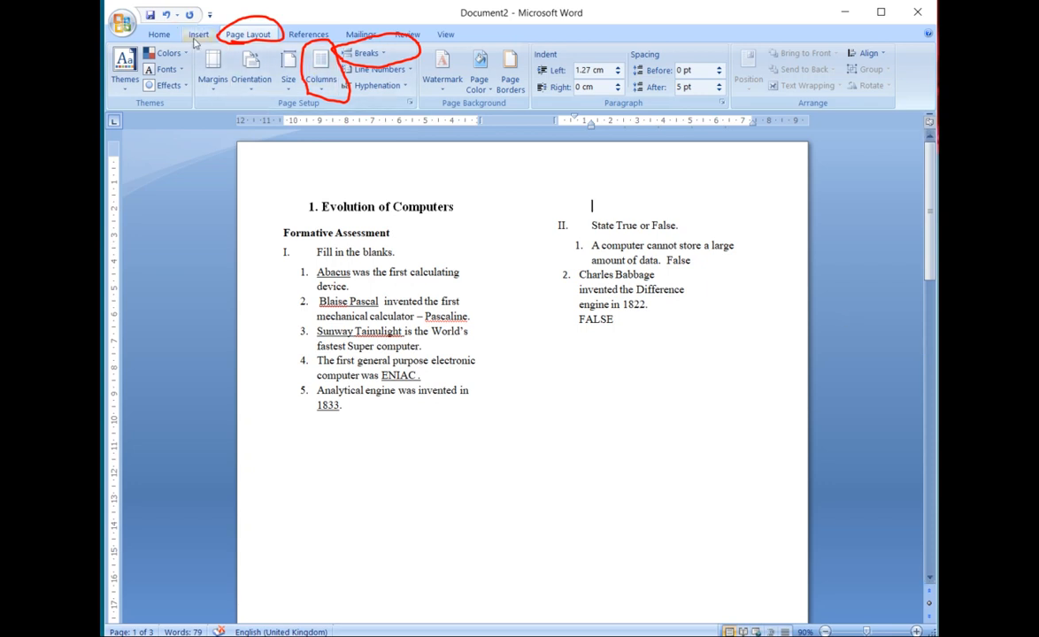
Step: Change the document layout to a single column
click(320, 84)
click(319, 115)
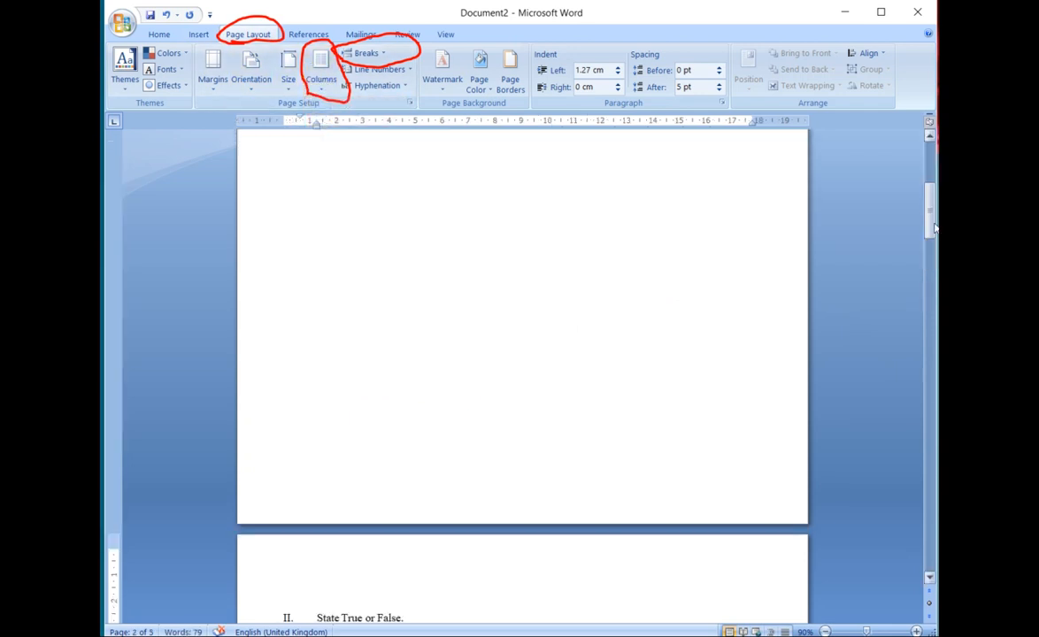
drag(934, 229, 923, 157)
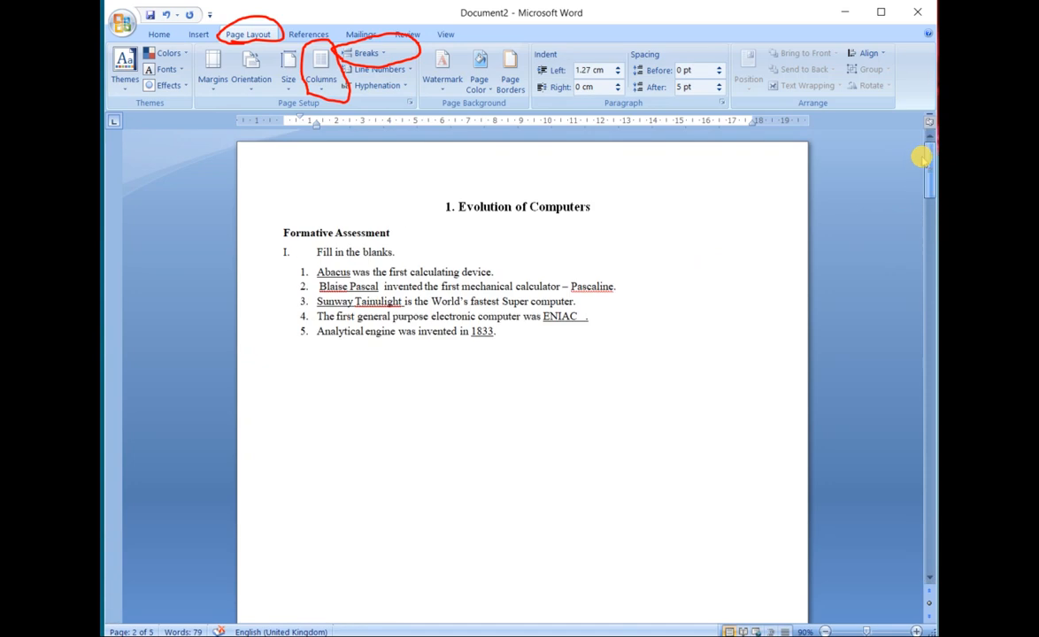
Step: Start a lettered list with item A, leaving blank space below Fill in the blanks item 5
click(498, 331)
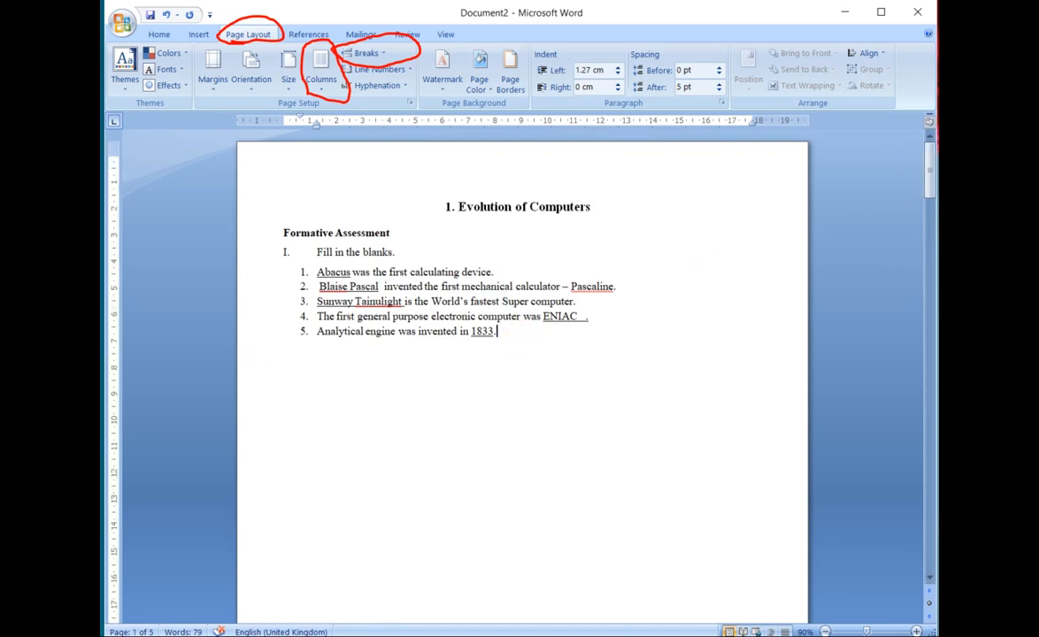
key(Return)
key(BackSpace)
key(BackSpace)
text(1.)
click(555, 336)
key(Return)
key(BackSpace)
key(Return)
key(Return)
text(A. )
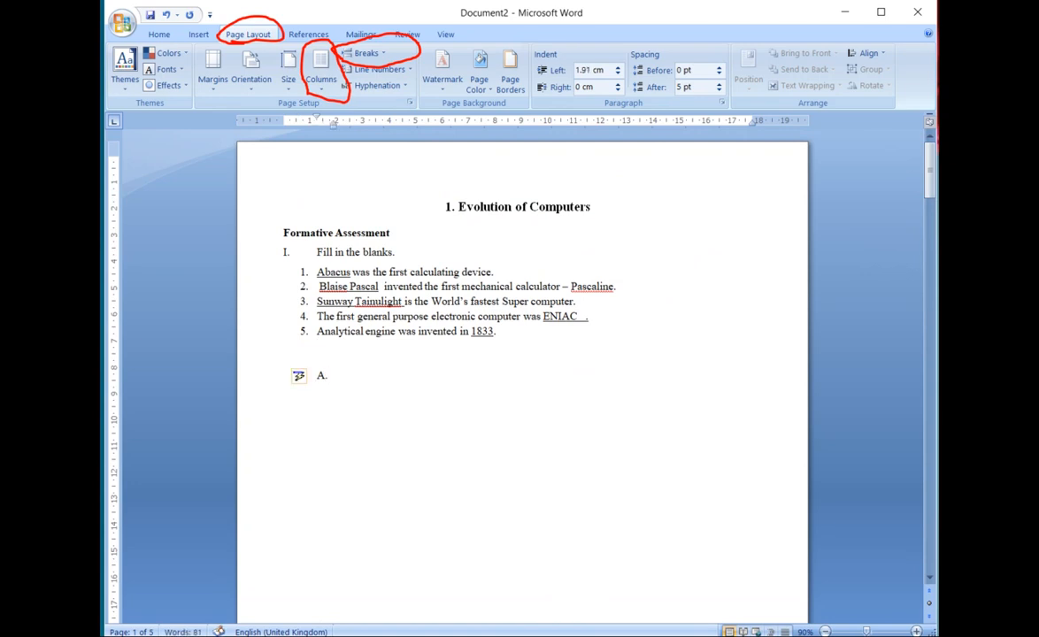
text(HGJKG)
key(BackSpace)
key(BackSpace)
key(BackSpace)
key(BackSpace)
key(BackSpace)
text(mkl)
key(BackSpace)
key(BackSpace)
key(BackSpace)
Step: Enter "My name is" as item A, followed by a tab space and a person's first name
text(My name is)
key(Tab)
text(hghgh)
key(BackSpace)
key(BackSpace)
key(BackSpace)
key(BackSpace)
key(BackSpace)
key(BackSpace)
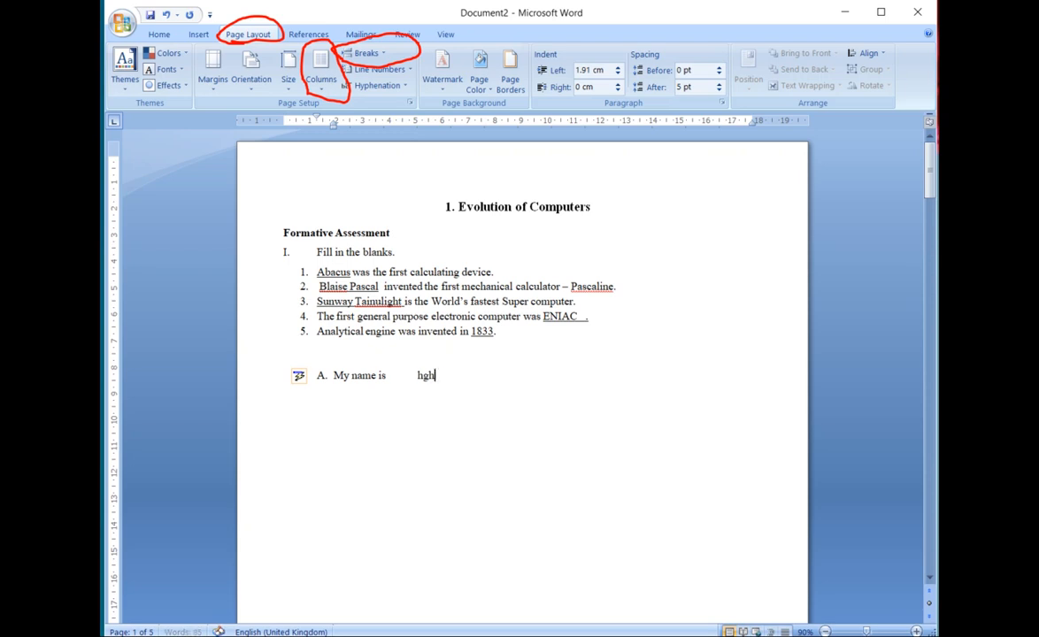
key(Tab)
text(Rasika)
Step: Underline the first name in item A, and deselect it
drag(412, 372, 455, 380)
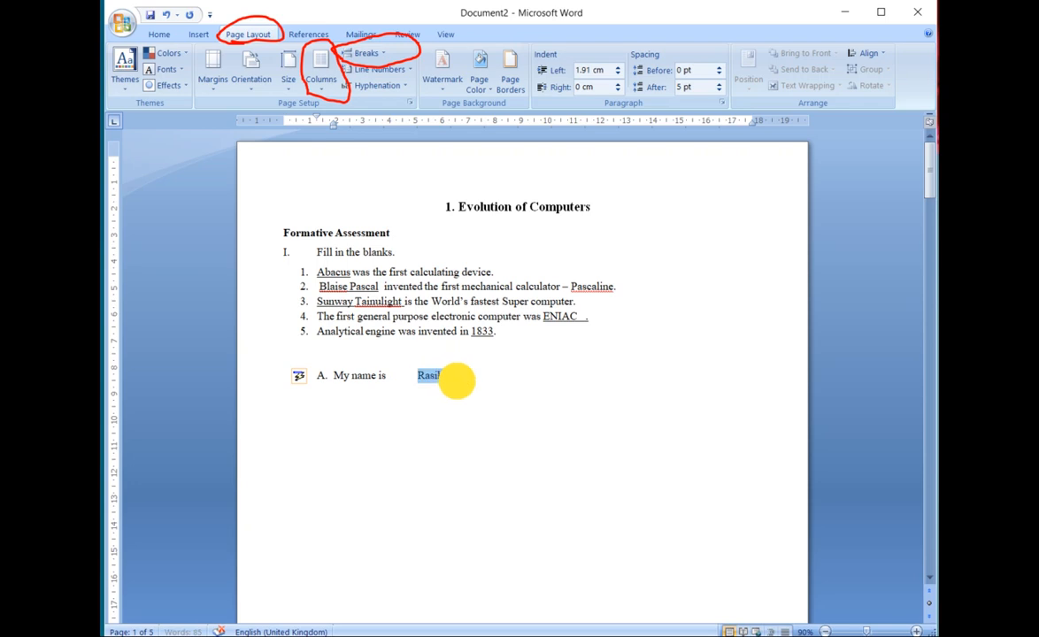
click(159, 35)
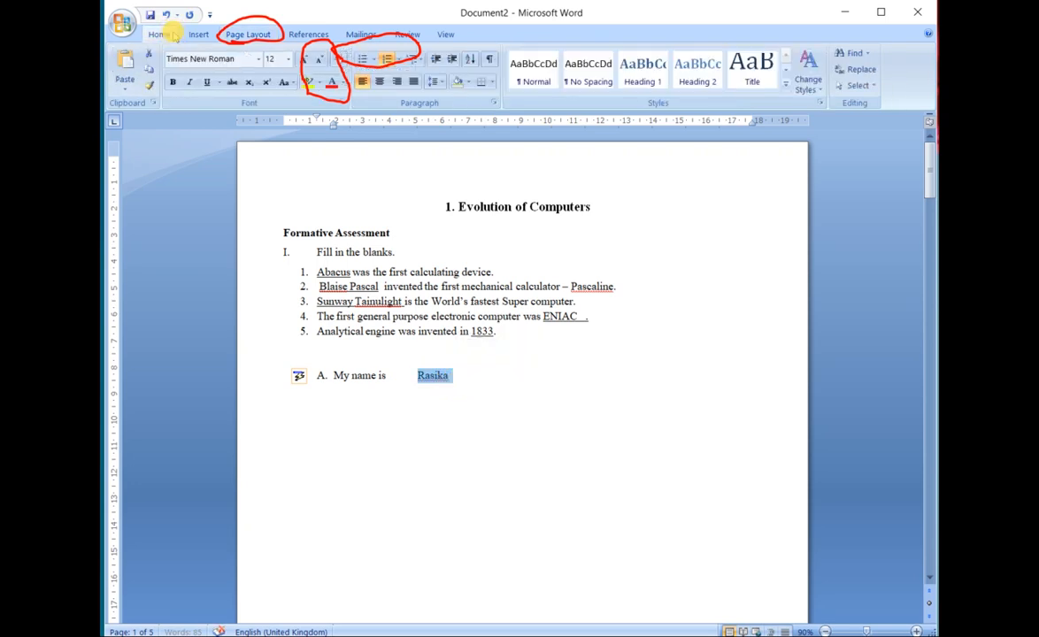
click(206, 82)
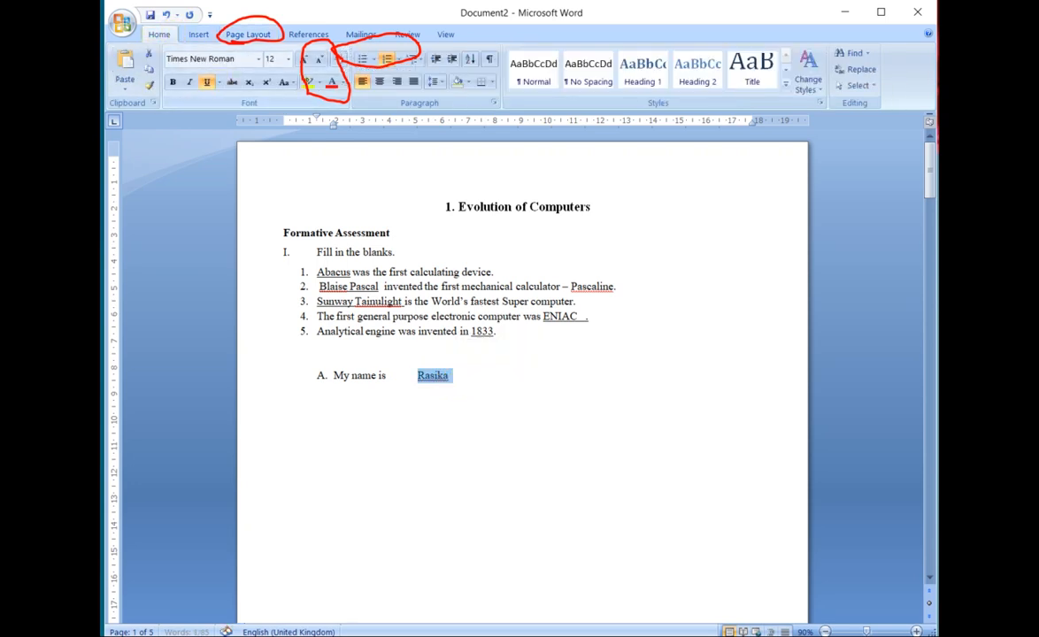
click(475, 383)
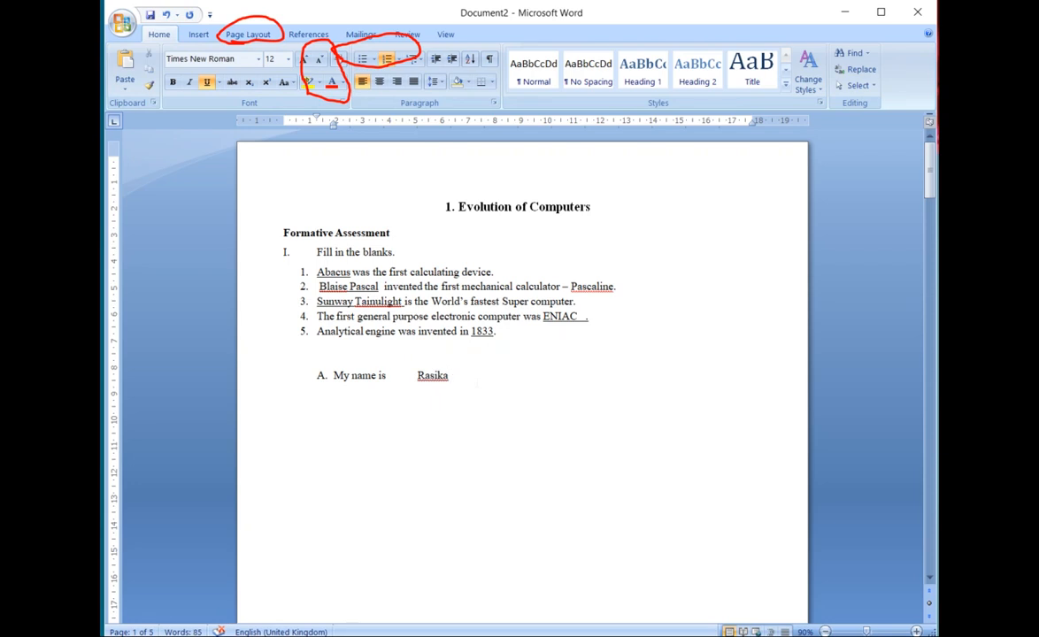